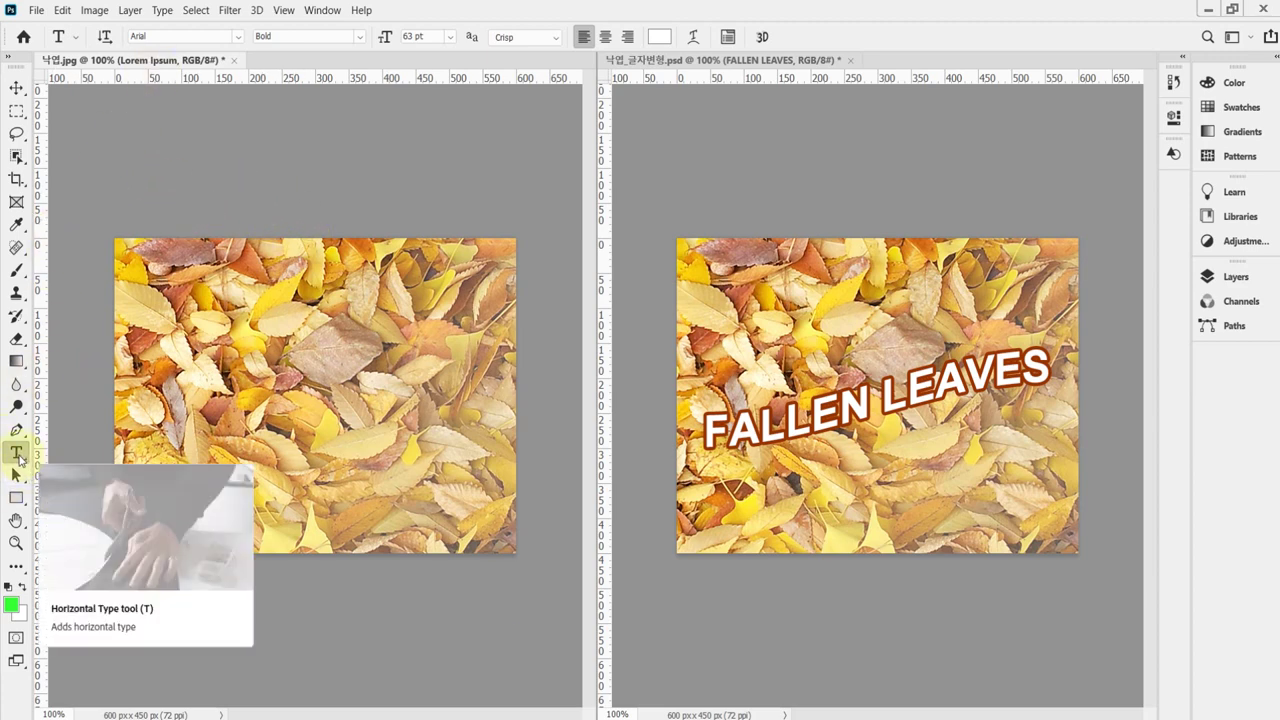
Start a horizontal text line near the left edge of the plain leaf image, at about mid-height, using the Horizontal Type tool
{"action": "left_click", "coordinate": [18, 455]}
{"action": "left_click", "coordinate": [83, 457]}
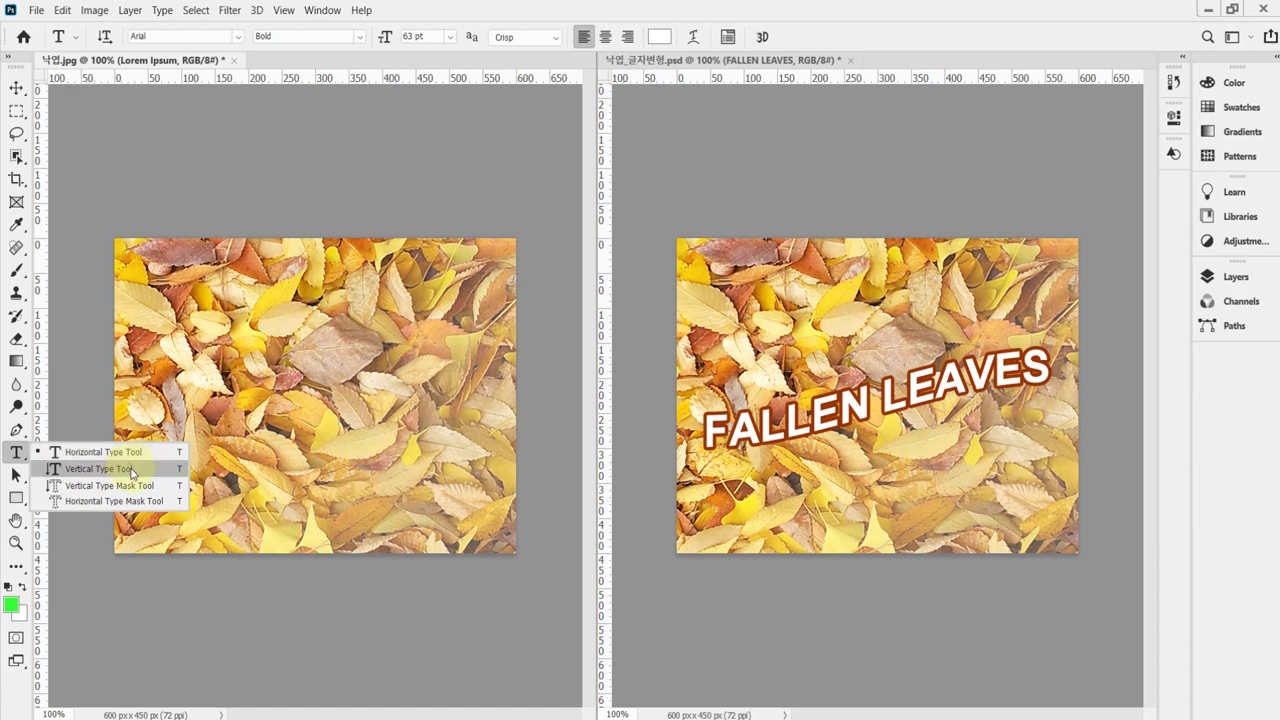
{"action": "left_click", "coordinate": [126, 455]}
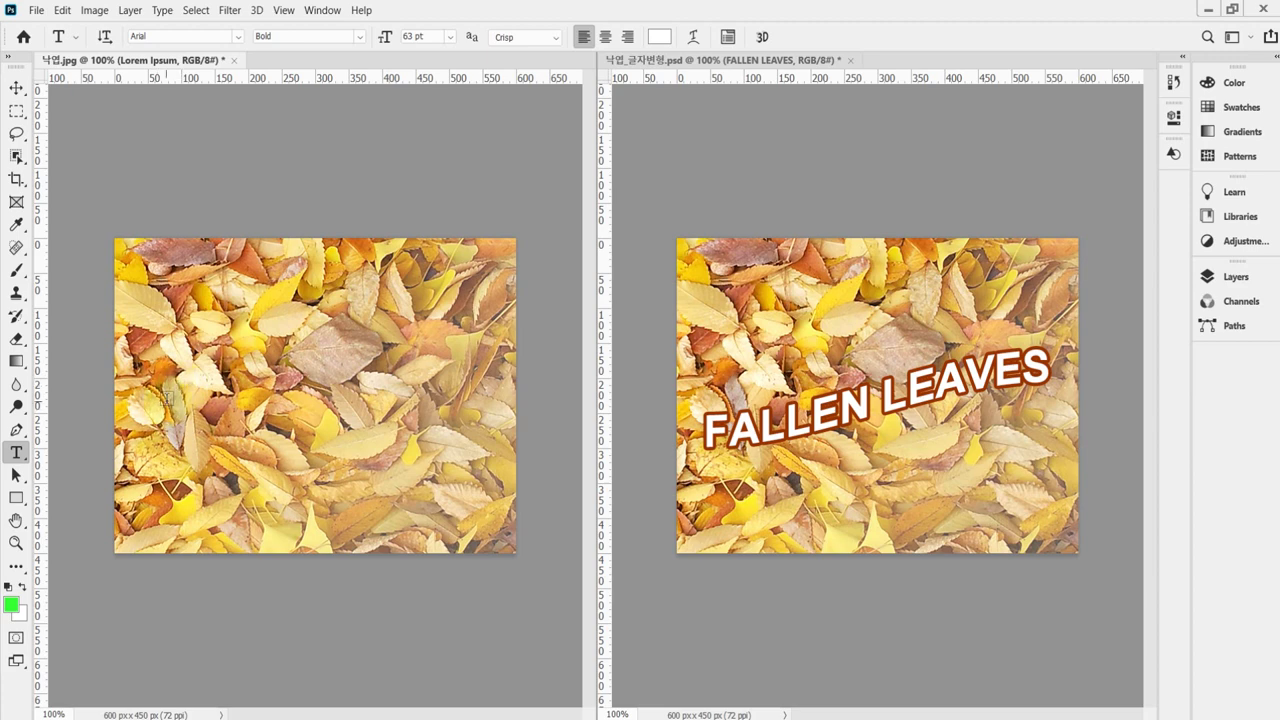
{"action": "left_click", "coordinate": [145, 394]}
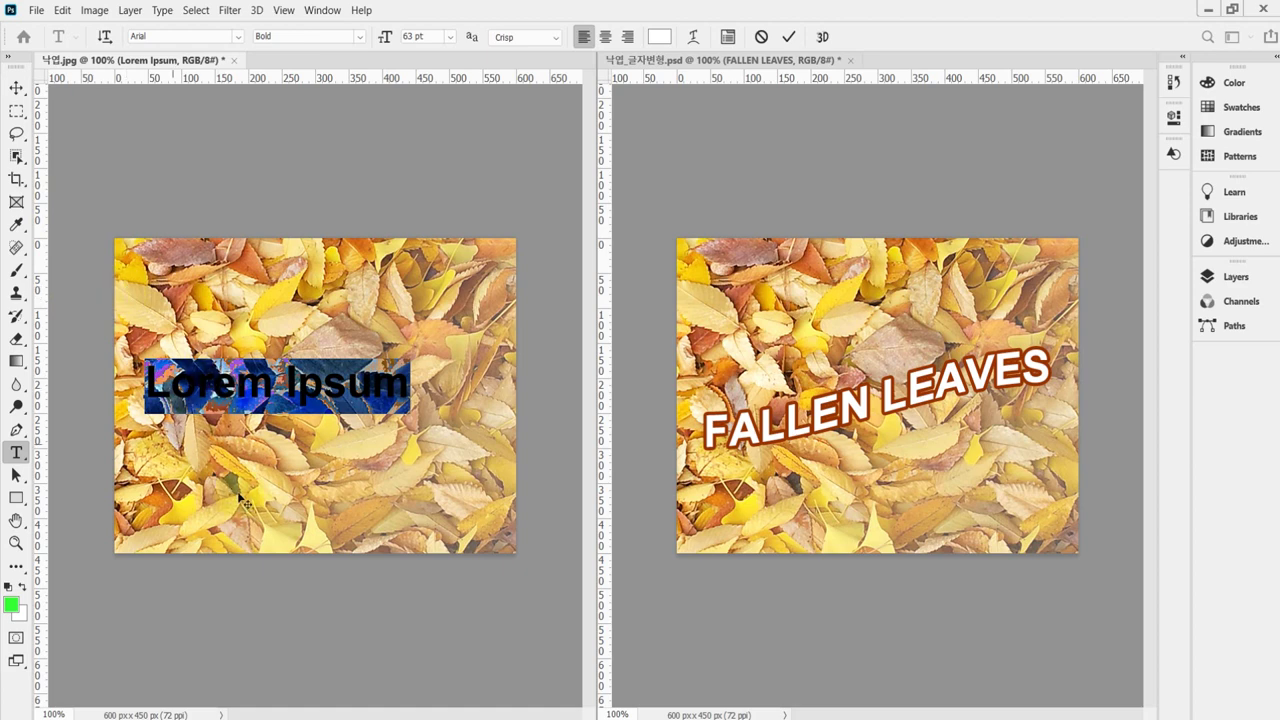
Toggle the placeholder text between vertical and horizontal orientation several times, ending with horizontal
{"action": "left_click", "coordinate": [104, 37]}
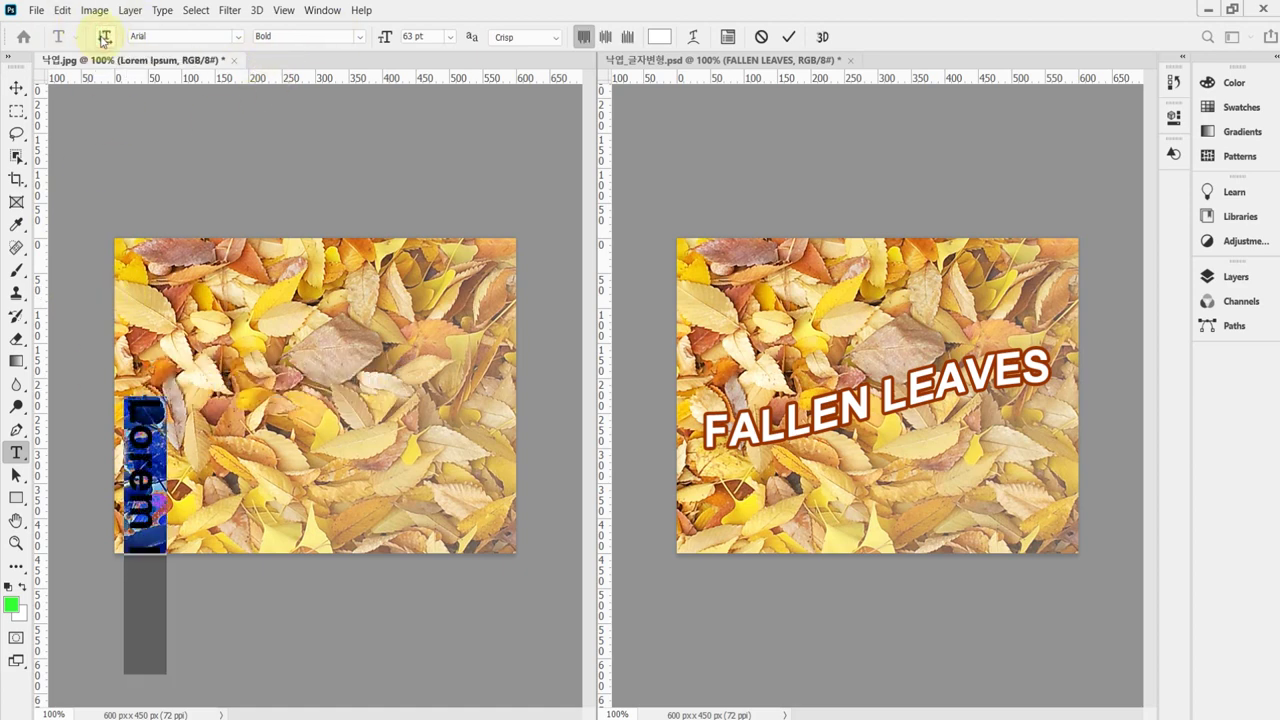
{"action": "left_click", "coordinate": [104, 37]}
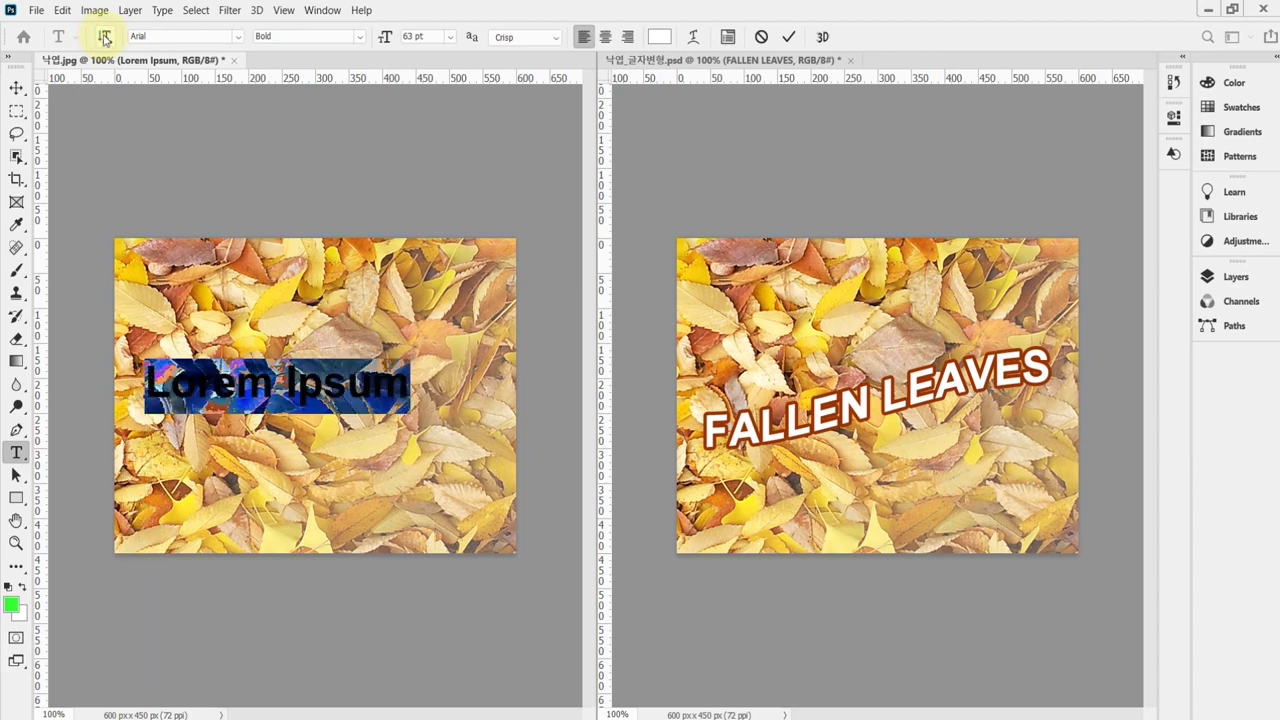
{"action": "left_click", "coordinate": [104, 37]}
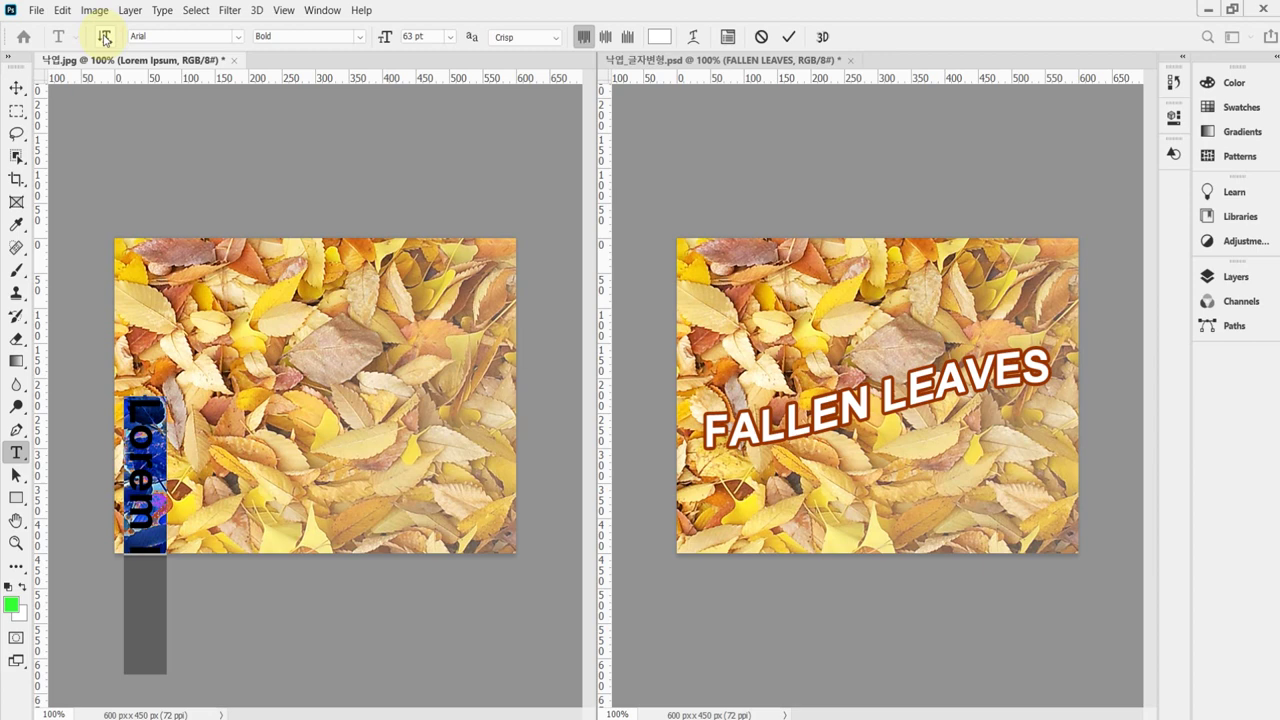
{"action": "left_click", "coordinate": [104, 37]}
{"action": "left_click", "coordinate": [104, 37]}
{"action": "left_click", "coordinate": [104, 37]}
{"action": "left_click", "coordinate": [104, 37]}
{"action": "left_click", "coordinate": [105, 38]}
{"action": "left_click", "coordinate": [105, 38]}
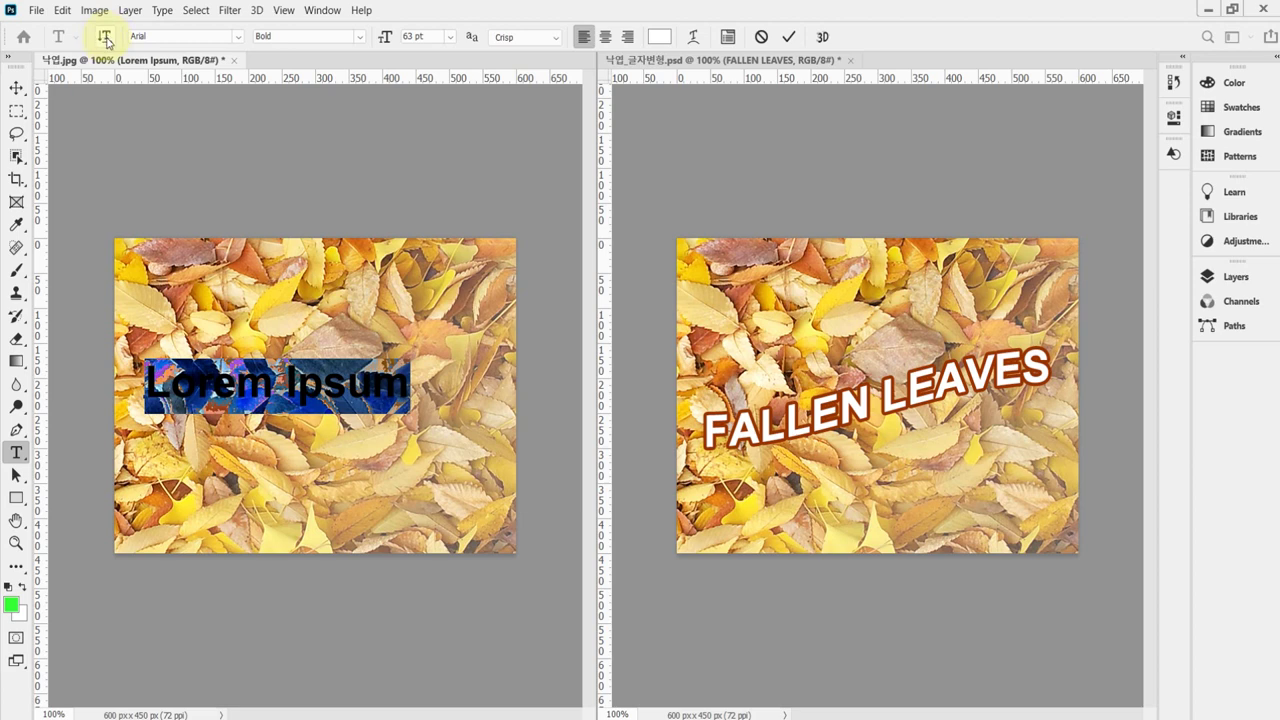
{"action": "left_click", "coordinate": [105, 38]}
{"action": "left_click", "coordinate": [105, 38]}
Try black as the text colour, and set it to white (ffffff)
{"action": "left_click", "coordinate": [436, 37]}
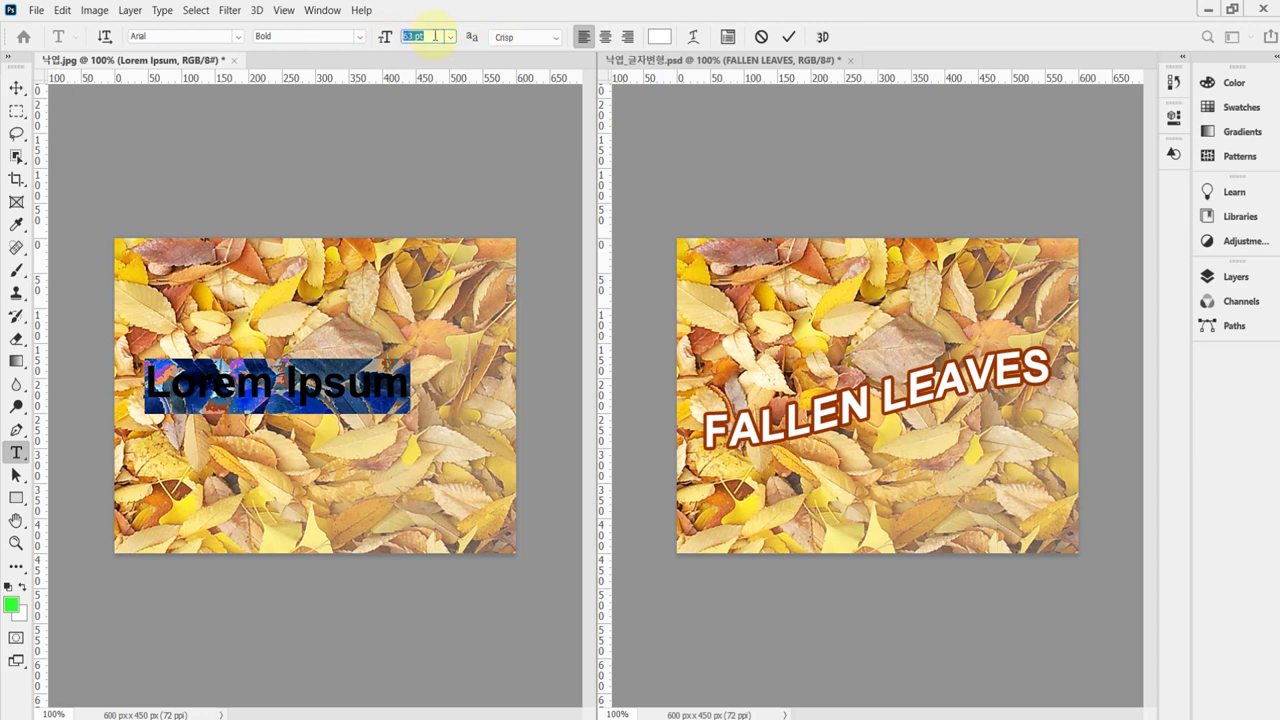
{"action": "left_click", "coordinate": [659, 37]}
{"action": "left_click", "coordinate": [690, 357]}
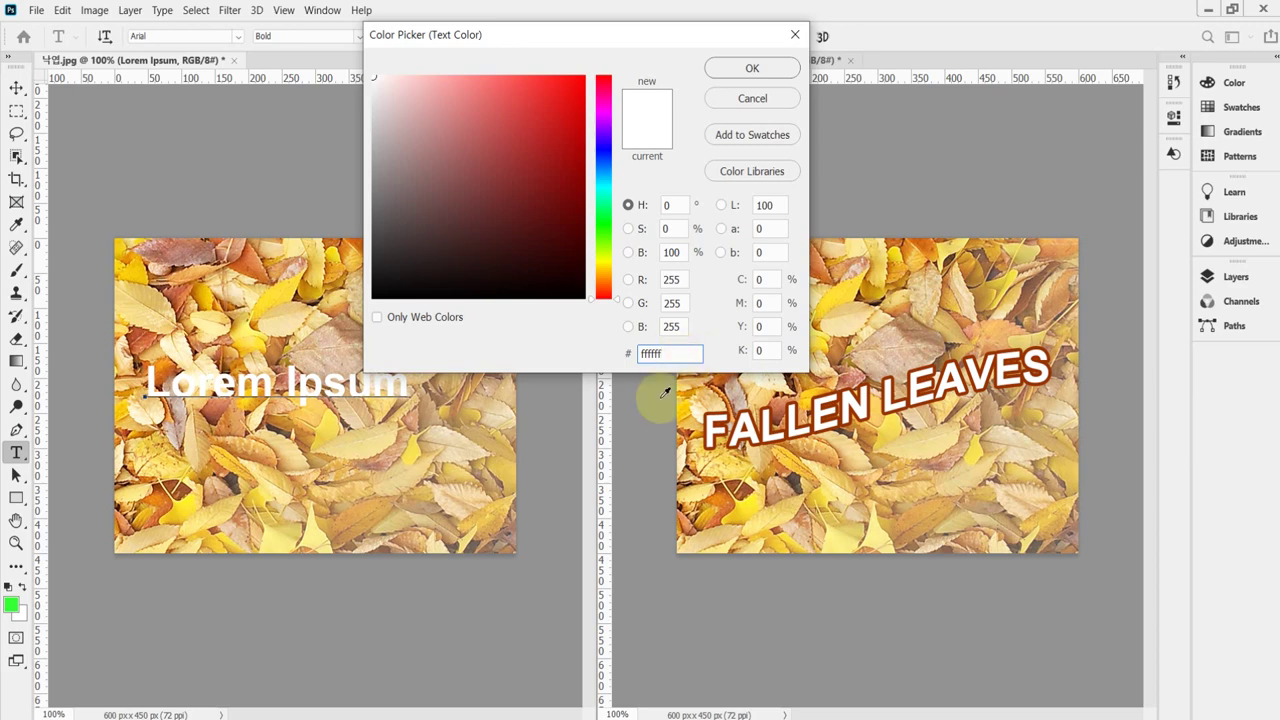
{"action": "mouse_move", "coordinate": [423, 282]}
{"action": "left_mouse_down"}
{"action": "mouse_move", "coordinate": [372, 280]}
{"action": "mouse_move", "coordinate": [360, 305]}
{"action": "mouse_move", "coordinate": [366, 316]}
{"action": "mouse_move", "coordinate": [368, 70]}
{"action": "left_mouse_up"}
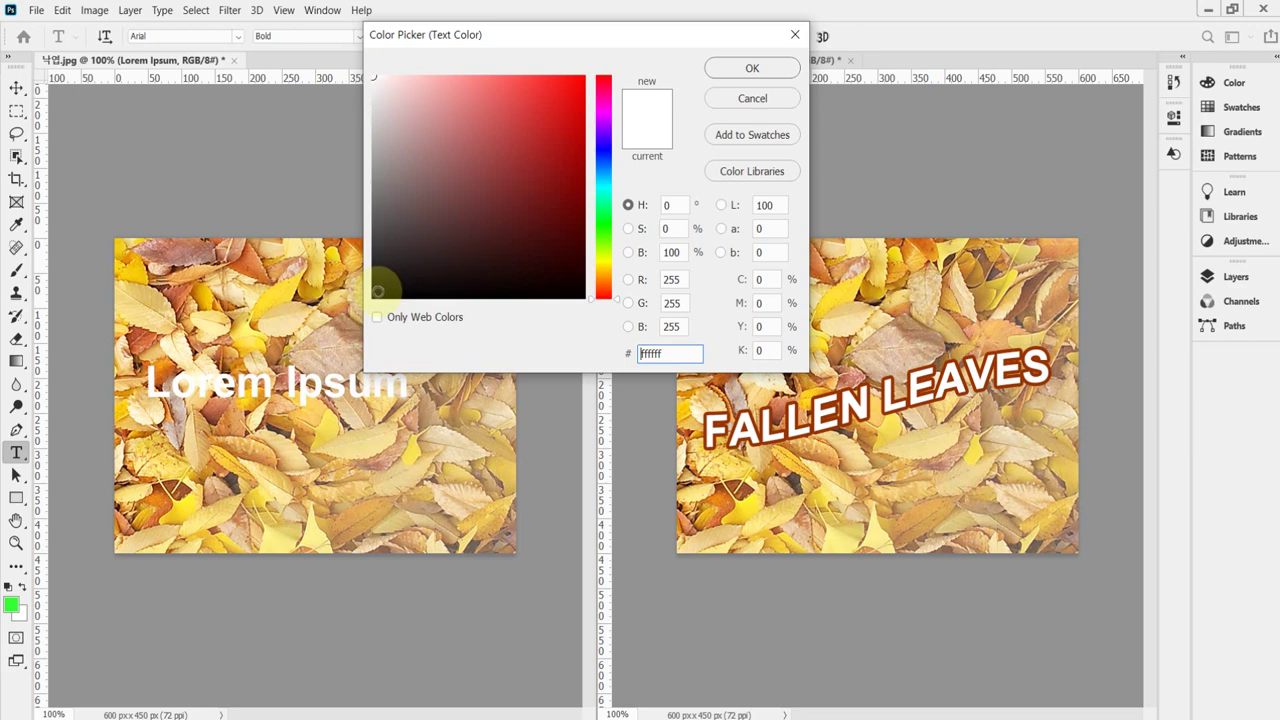
{"action": "left_click_drag", "start_coordinate": [378, 291], "coordinate": [371, 312]}
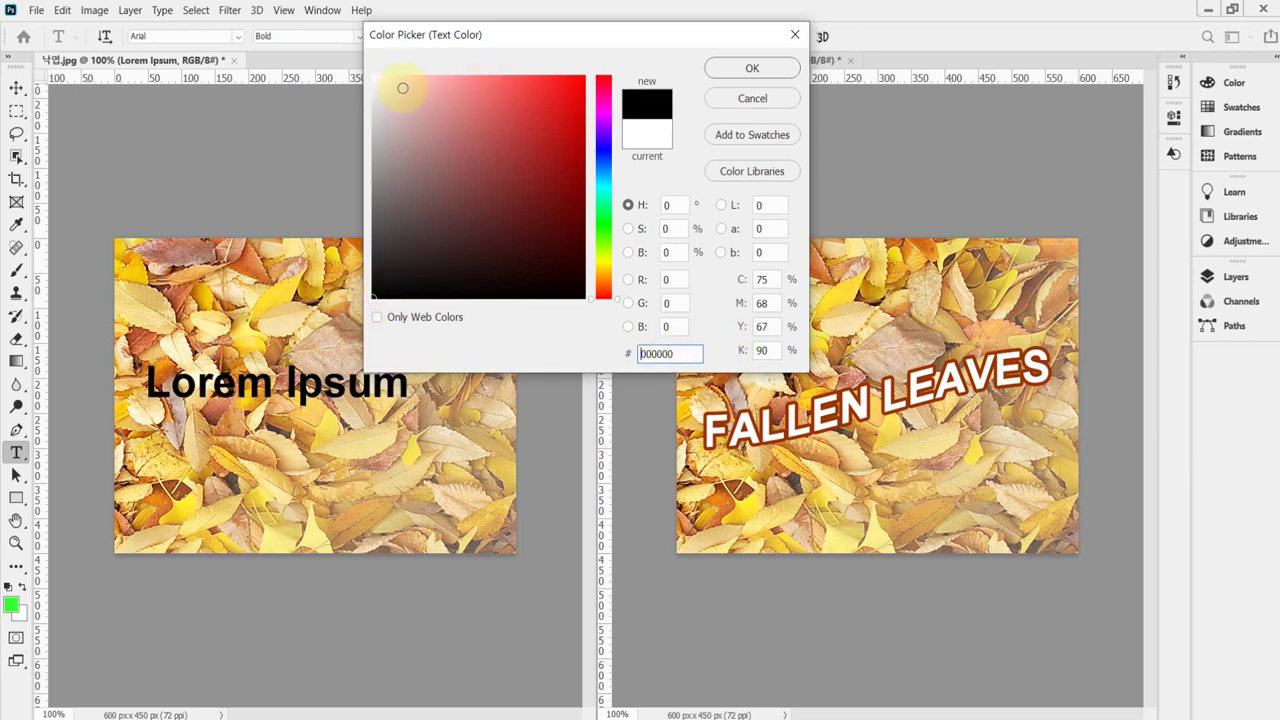
{"action": "left_click_drag", "start_coordinate": [408, 89], "coordinate": [374, 71]}
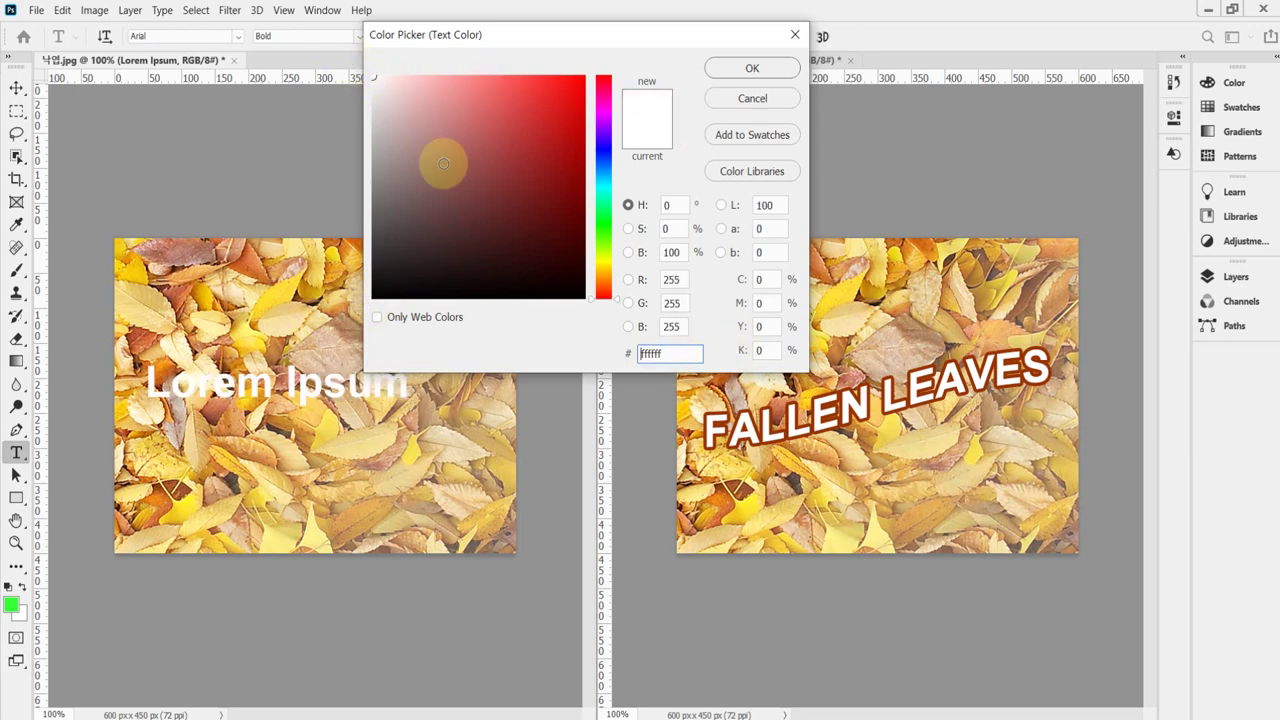
{"action": "left_click", "coordinate": [752, 68]}
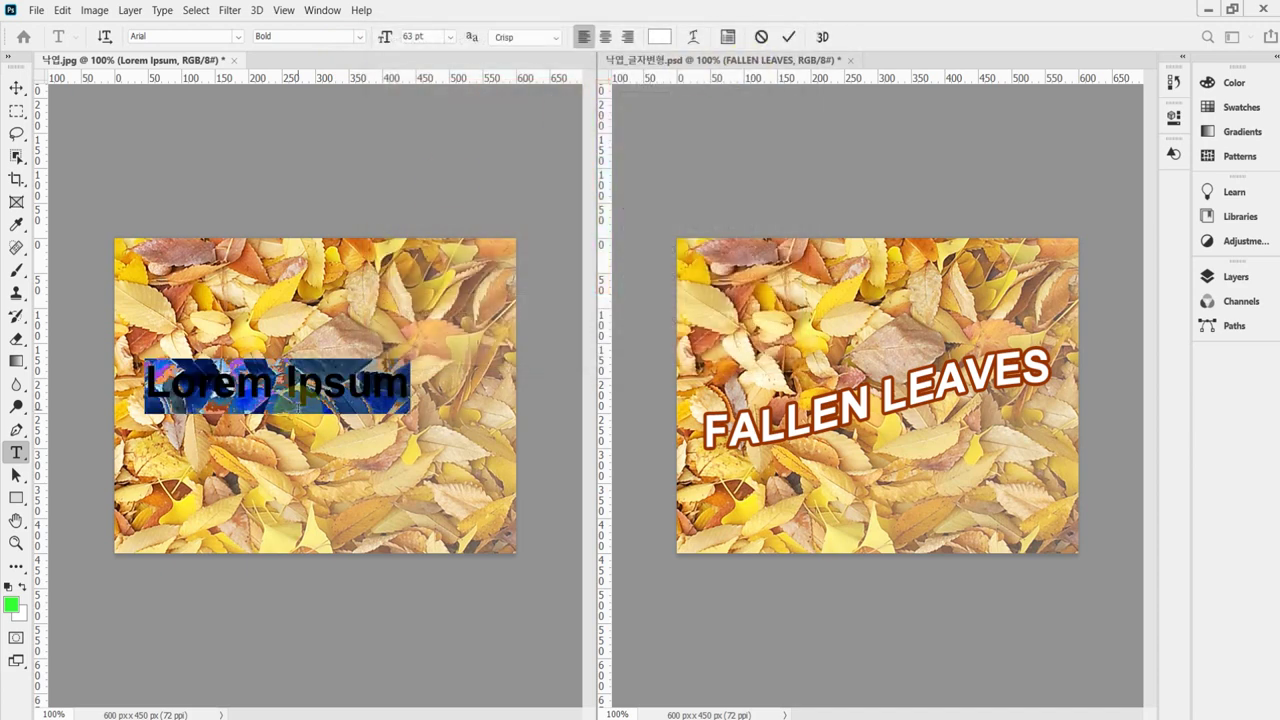
Replace the placeholder text with FALLEN LEAVES and move it slightly upward on the image
{"action": "type", "text": "FALLEN LEAVES"}
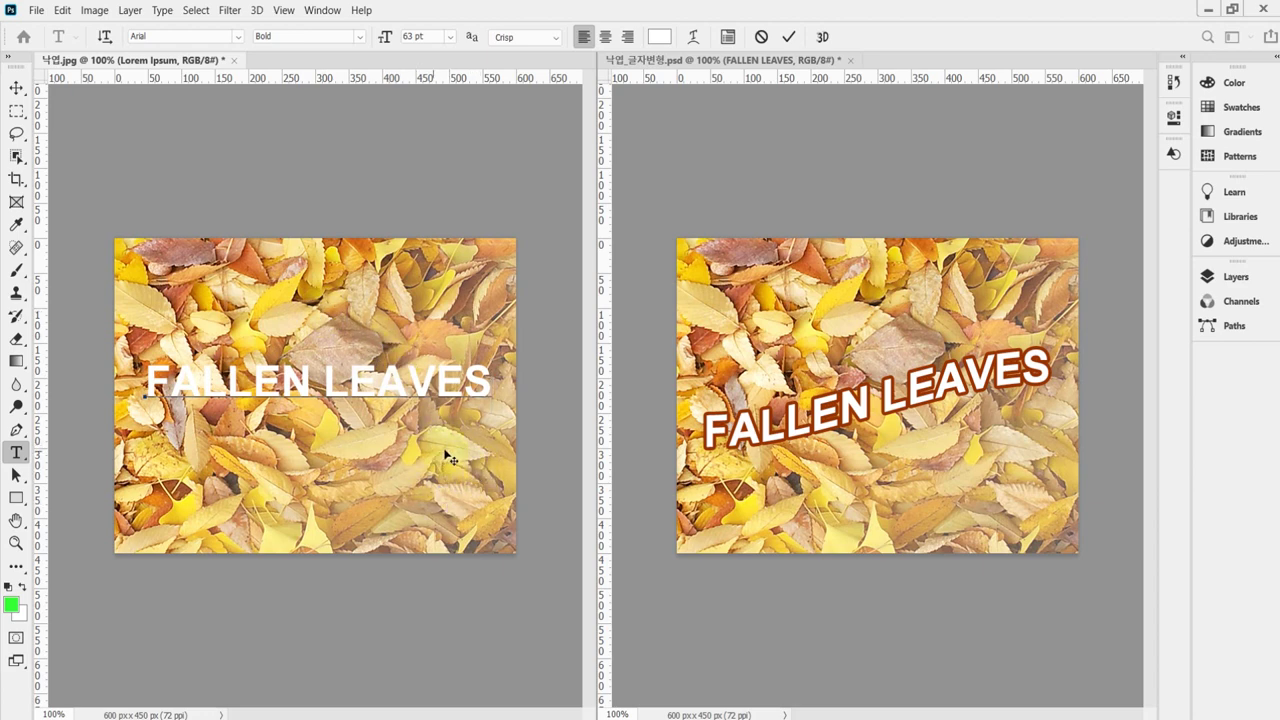
{"action": "left_click_drag", "start_coordinate": [458, 463], "coordinate": [446, 497]}
{"action": "key", "text": "ctrl+z"}
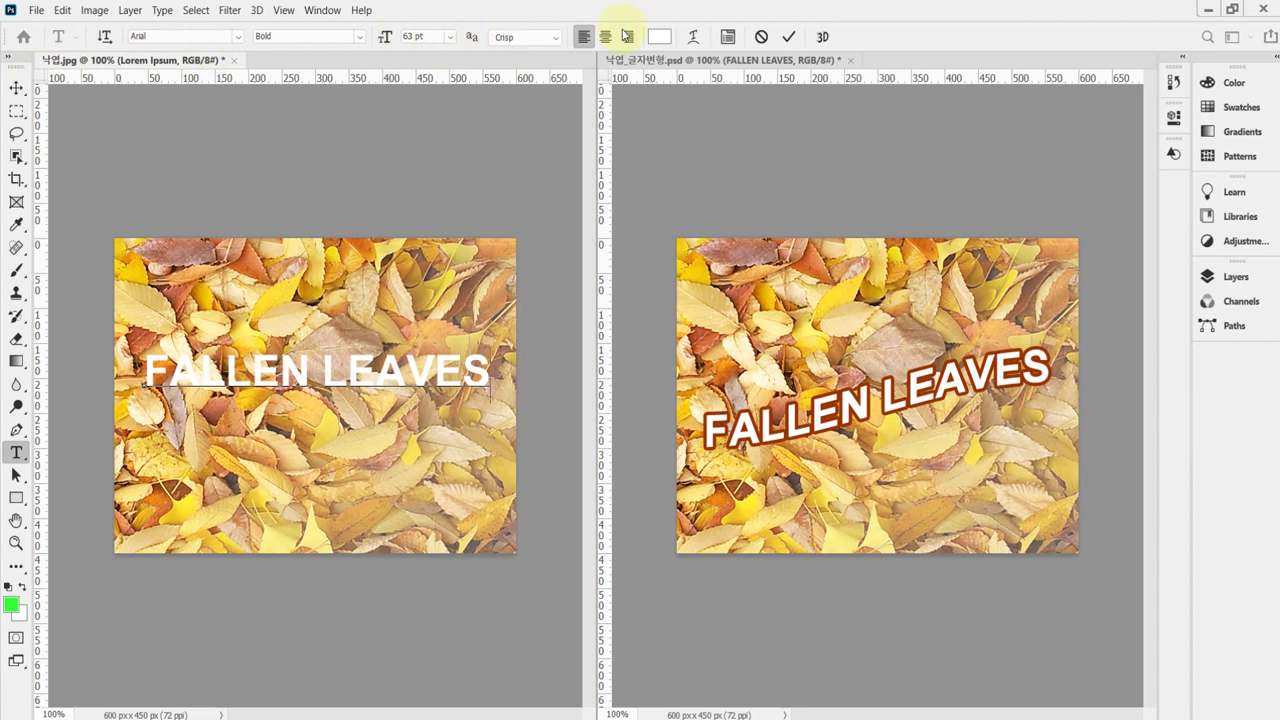
Open the Warp Text settings for FALLEN LEAVES and apply the Arc style
{"action": "left_click", "coordinate": [693, 38]}
{"action": "mouse_move", "coordinate": [463, 68]}
{"action": "left_mouse_down"}
{"action": "mouse_move", "coordinate": [426, 78]}
{"action": "mouse_move", "coordinate": [448, 77]}
{"action": "left_mouse_up"}
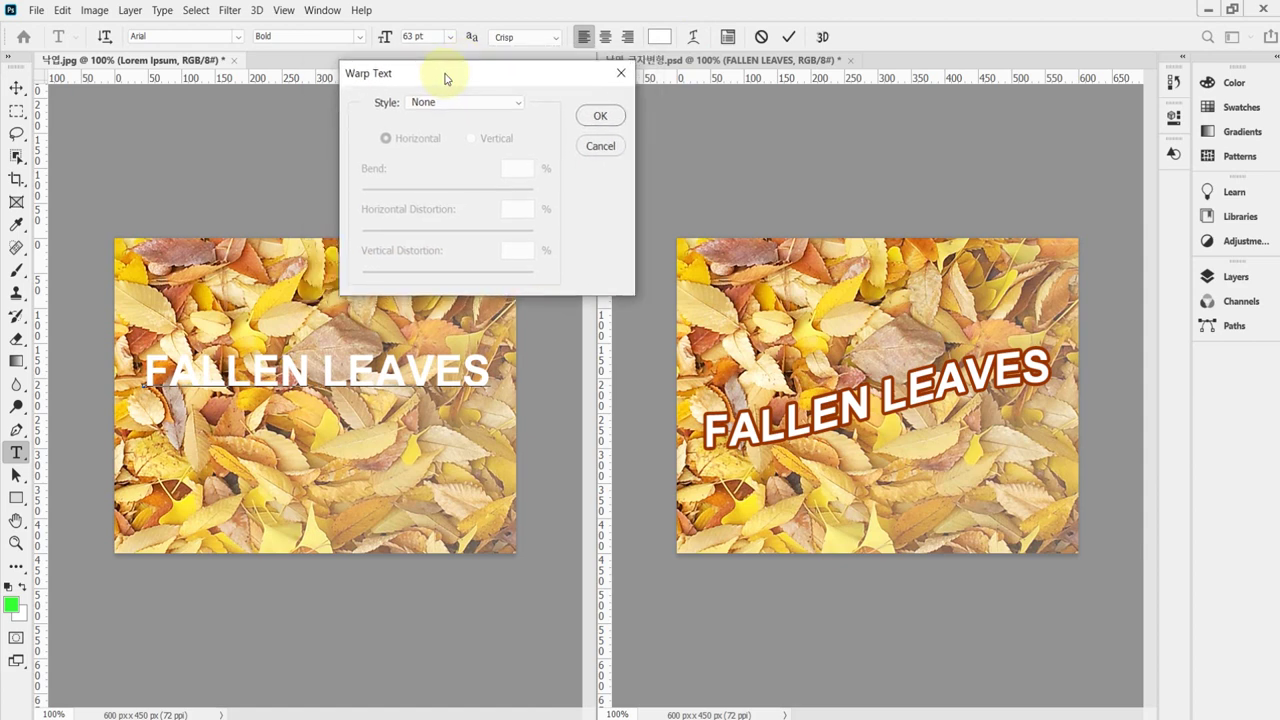
{"action": "left_click", "coordinate": [385, 107]}
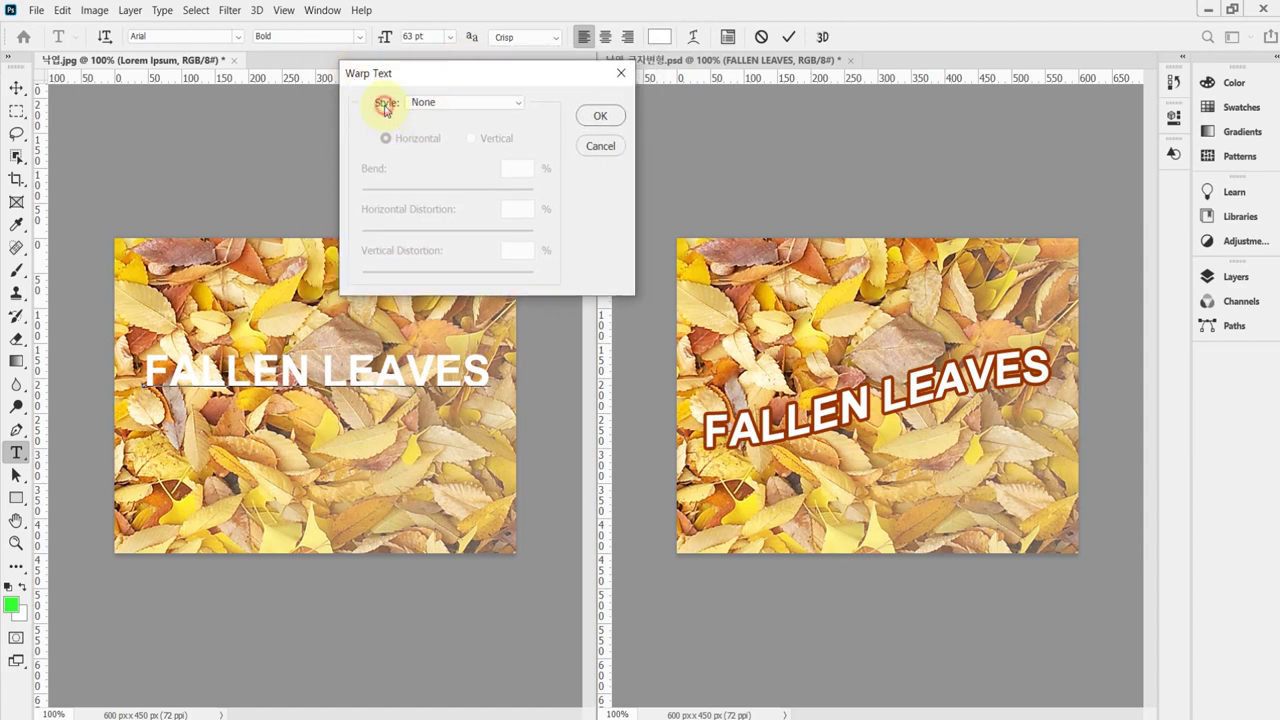
{"action": "left_click", "coordinate": [517, 104]}
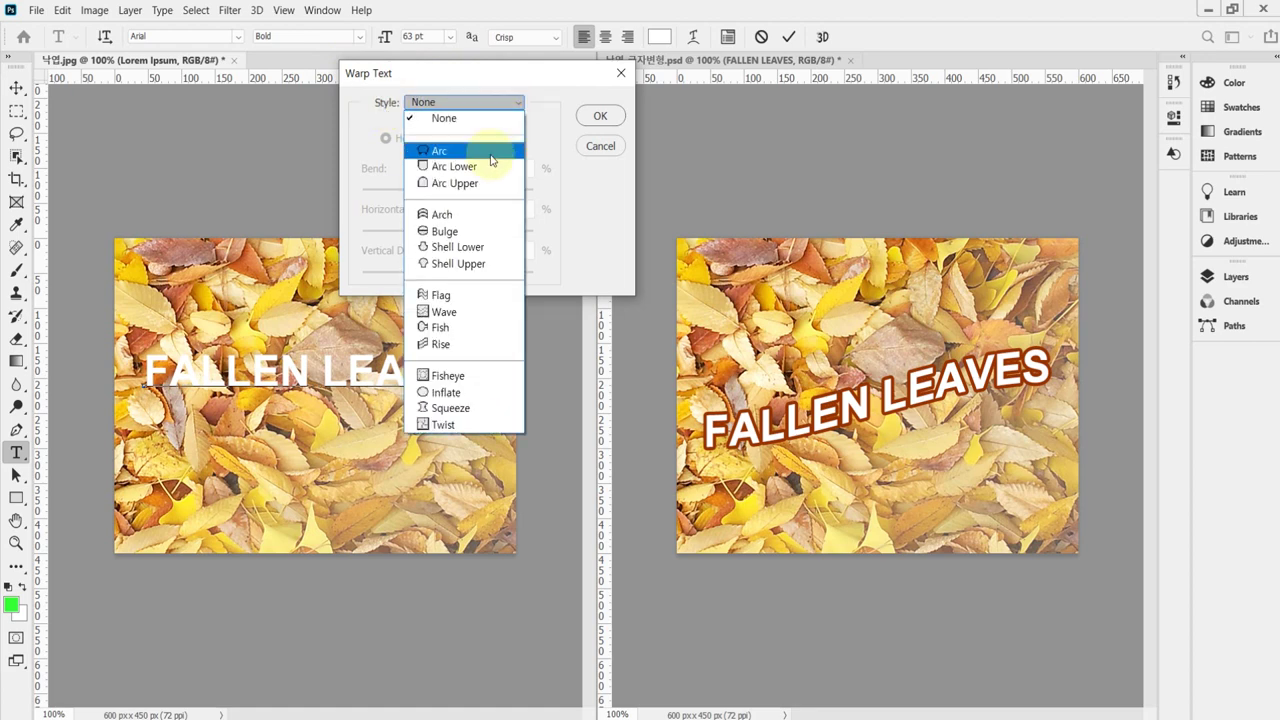
{"action": "left_click", "coordinate": [487, 150]}
Try the Arc Lower, Arc Upper and Twist warp styles on the text, and return to Arc
{"action": "left_click", "coordinate": [505, 110]}
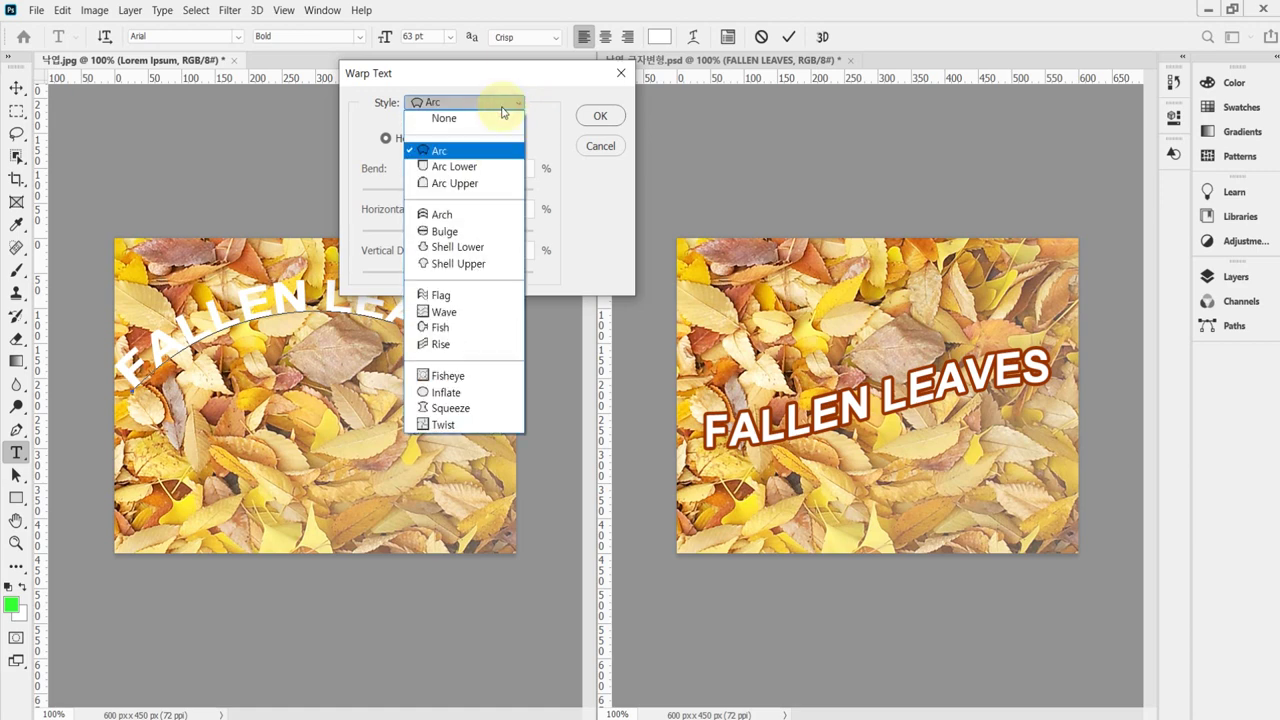
{"action": "left_click", "coordinate": [490, 166]}
{"action": "left_click", "coordinate": [503, 104]}
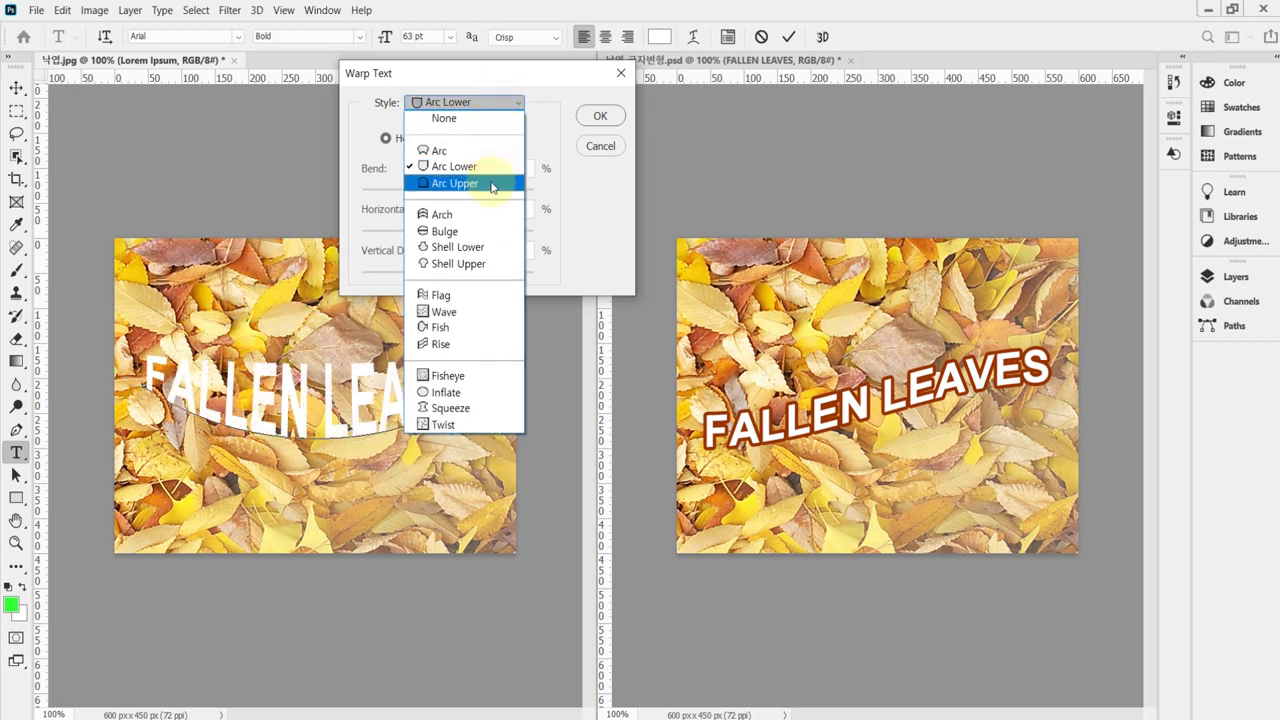
{"action": "left_click", "coordinate": [491, 185]}
{"action": "left_click", "coordinate": [463, 104]}
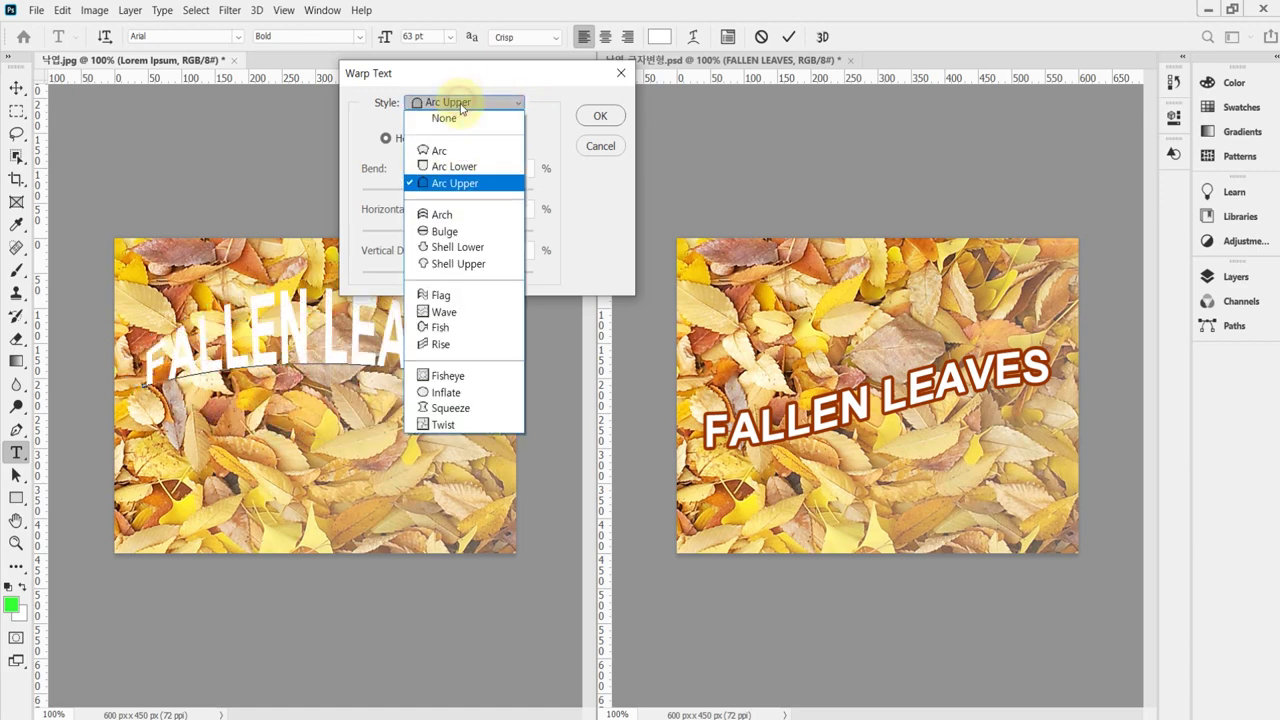
{"action": "left_click", "coordinate": [451, 425]}
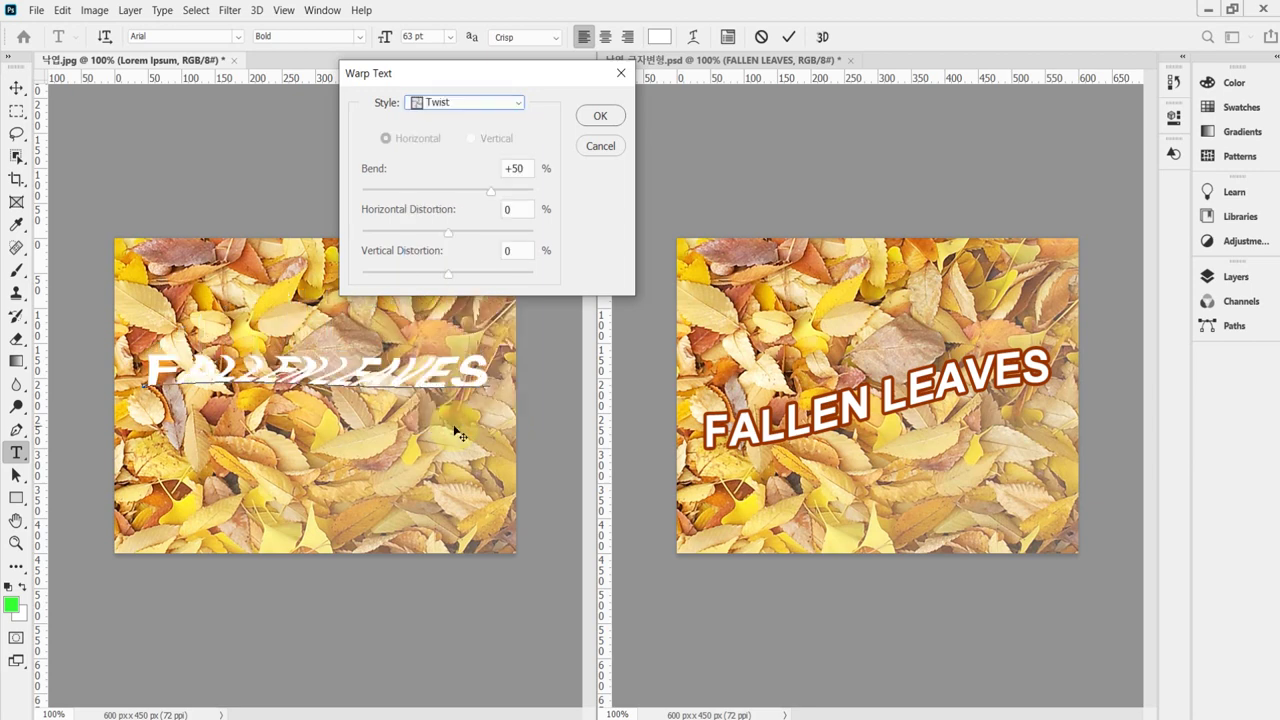
{"action": "left_click", "coordinate": [452, 102]}
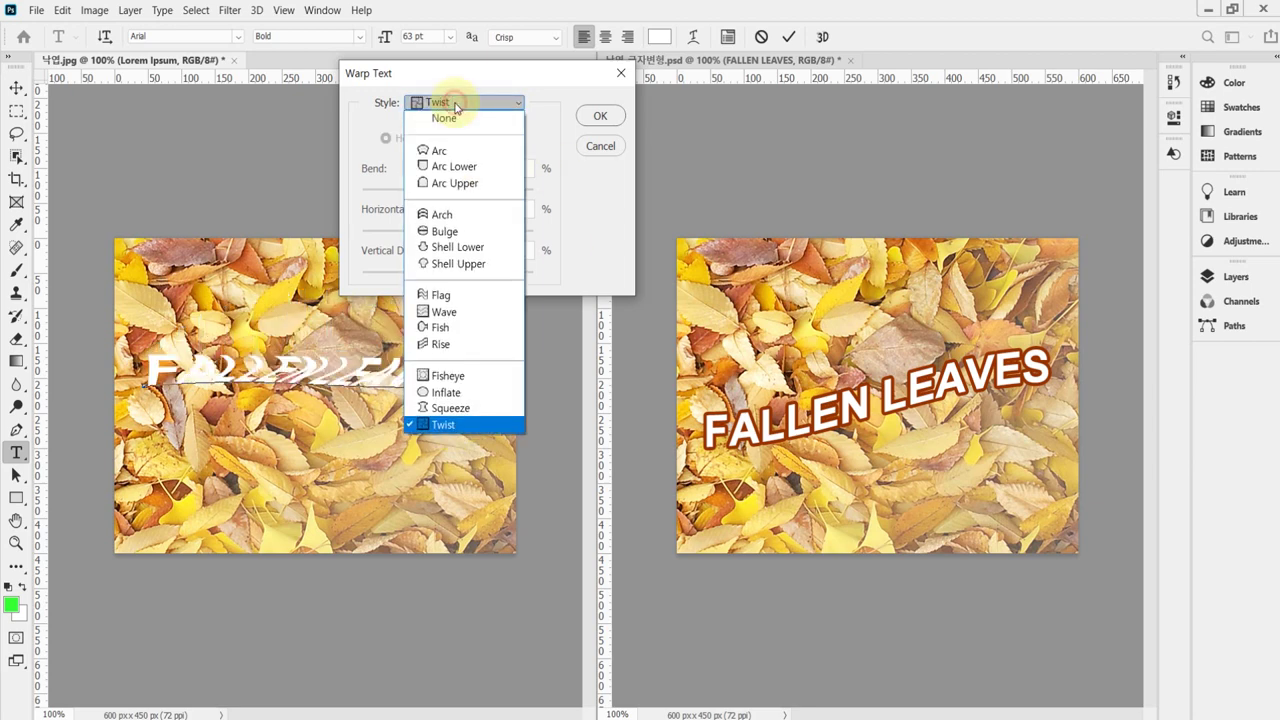
{"action": "left_click", "coordinate": [465, 153]}
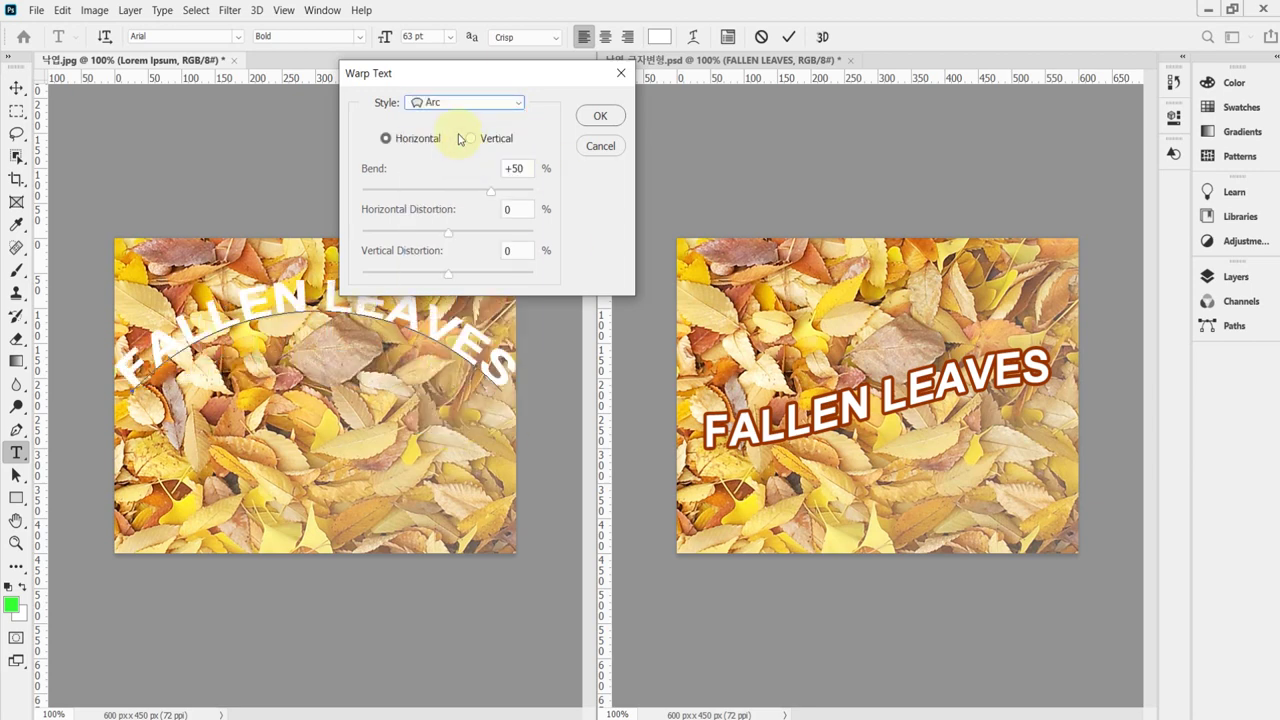
Try the Rise and Flag warp styles on the text, and preview Rise in vertical and horizontal orientation
{"action": "mouse_move", "coordinate": [486, 74]}
{"action": "left_mouse_down"}
{"action": "mouse_move", "coordinate": [476, 48]}
{"action": "mouse_move", "coordinate": [479, 62]}
{"action": "left_mouse_up"}
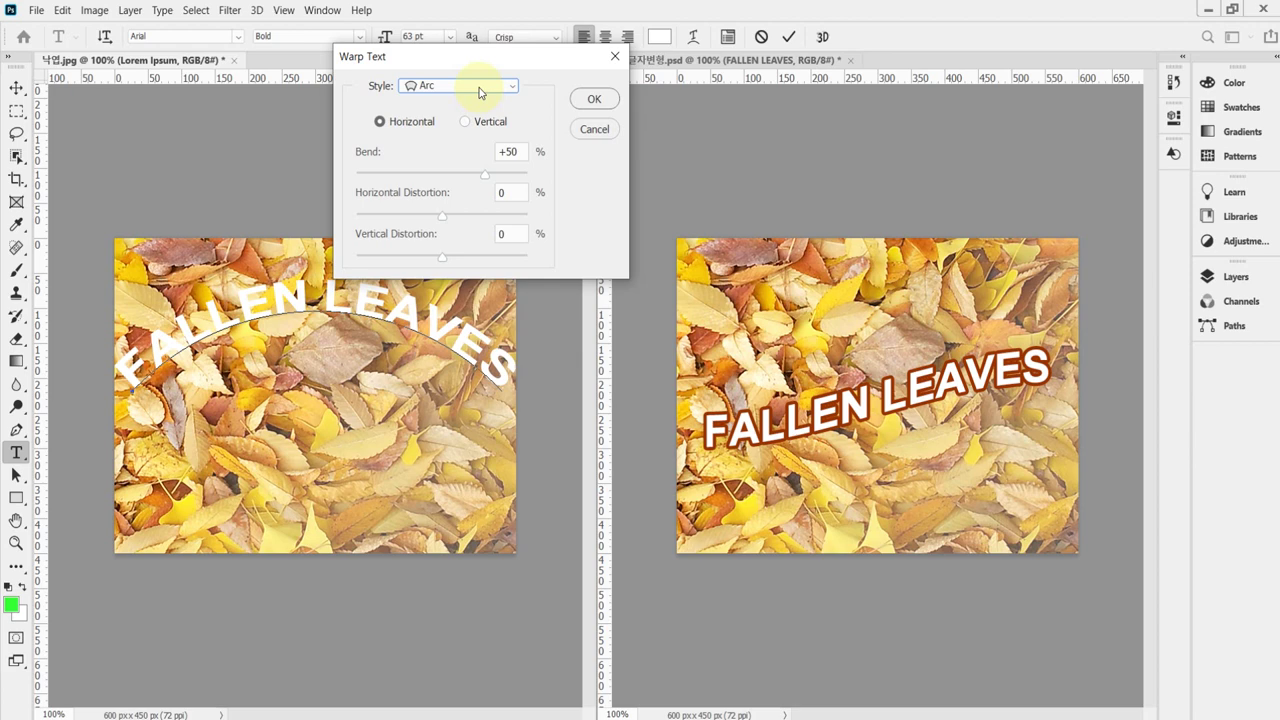
{"action": "left_click", "coordinate": [479, 88]}
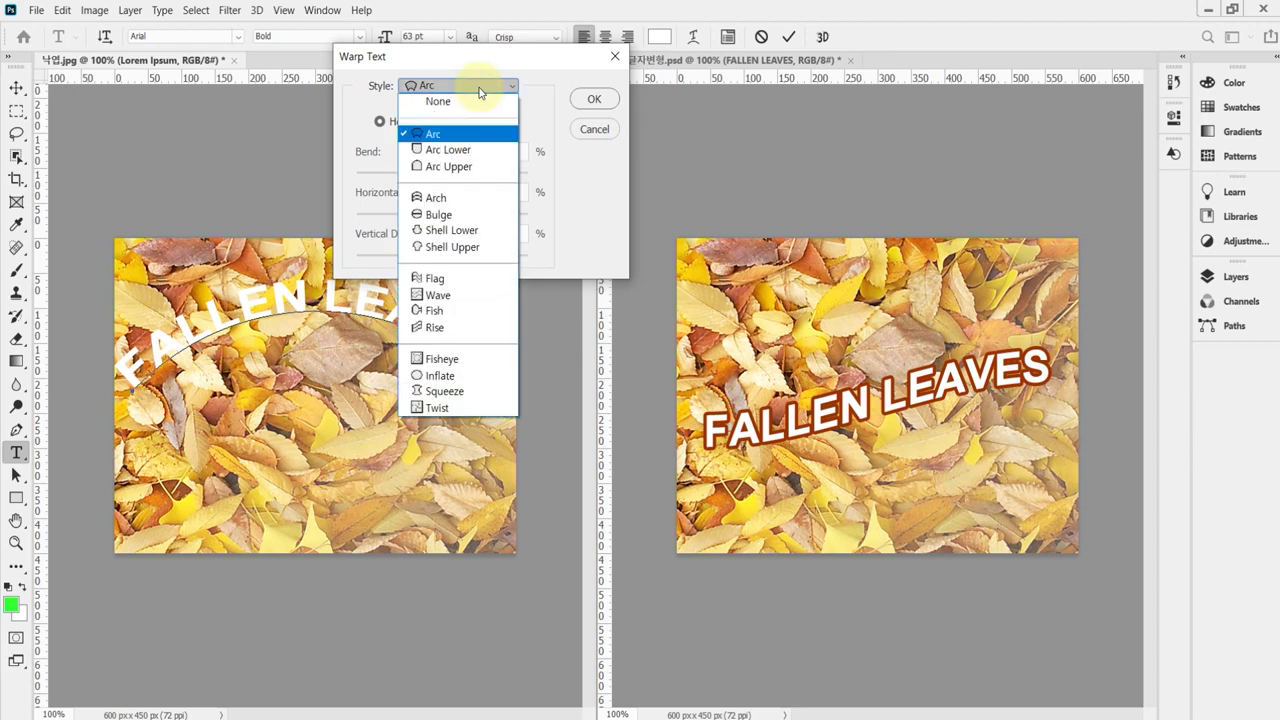
{"action": "left_click", "coordinate": [474, 331]}
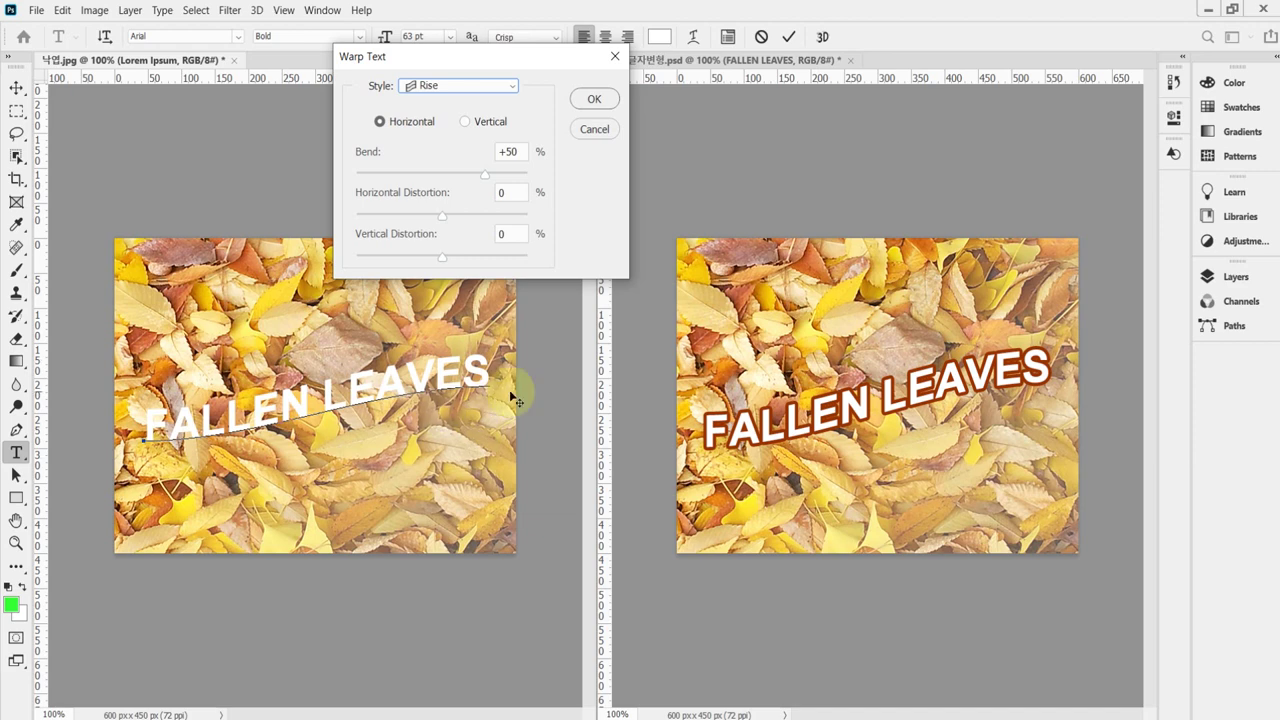
{"action": "left_click", "coordinate": [482, 87]}
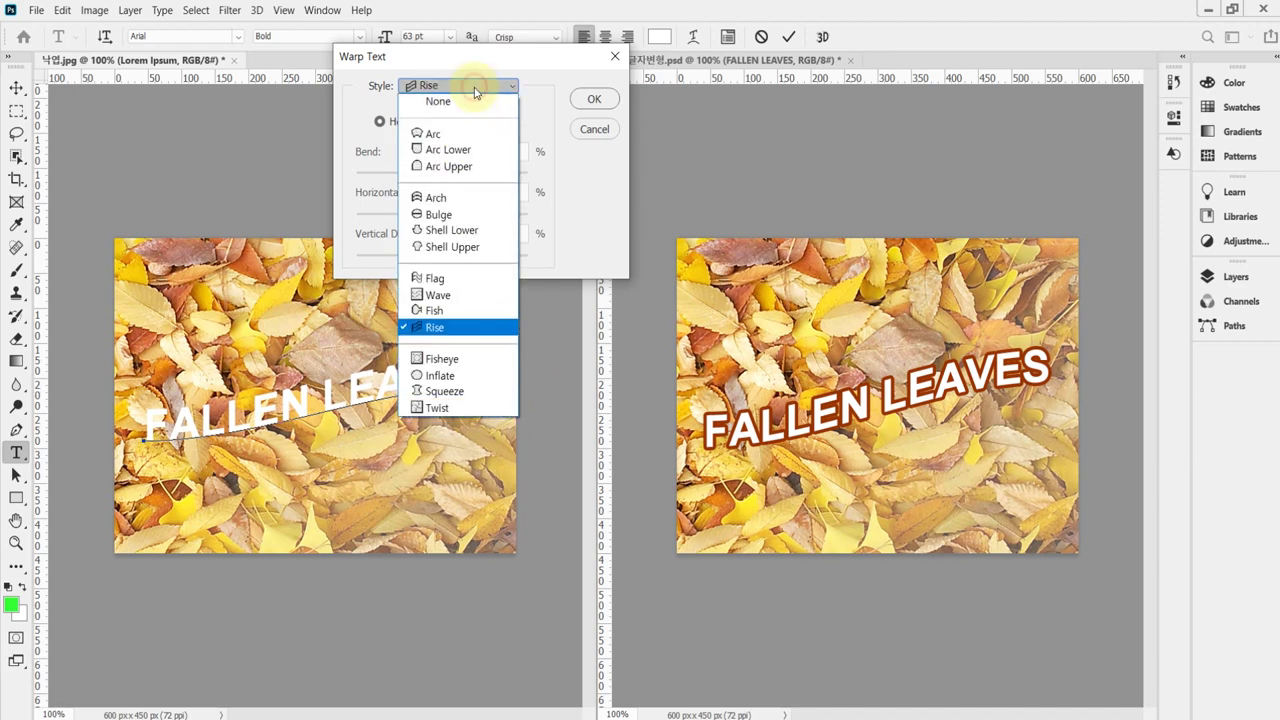
{"action": "left_click", "coordinate": [489, 282]}
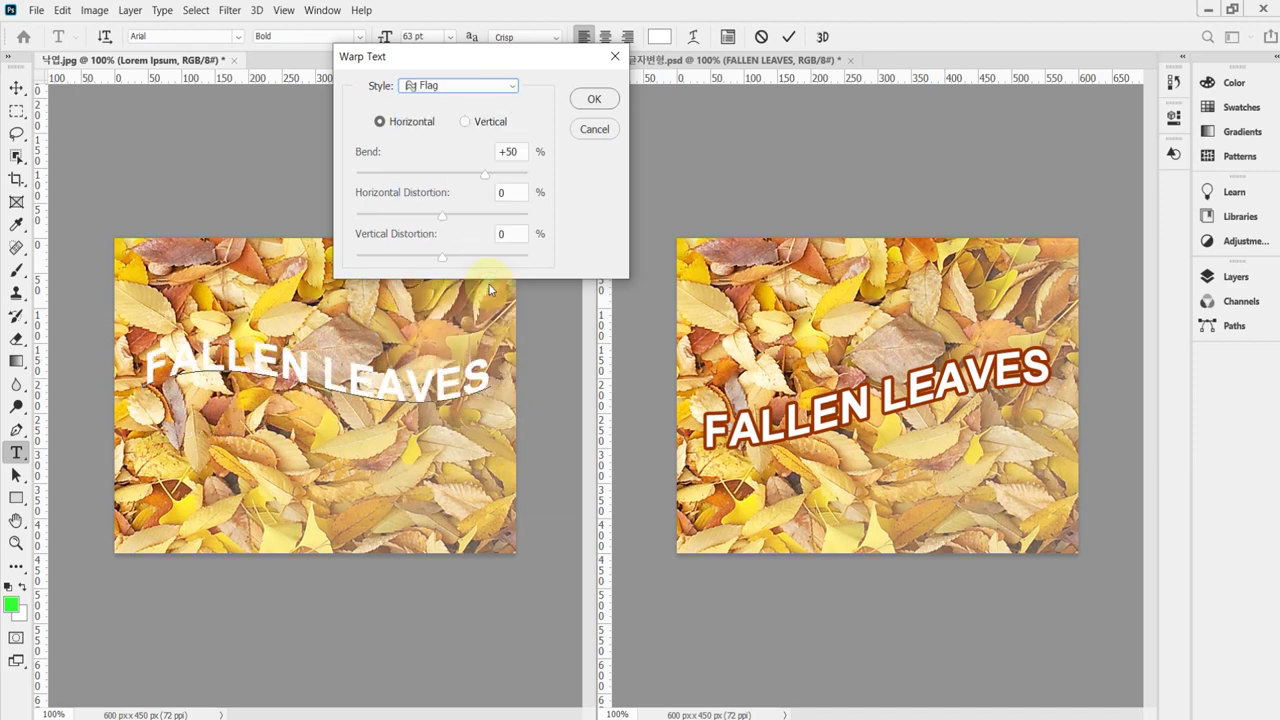
{"action": "left_click", "coordinate": [465, 88]}
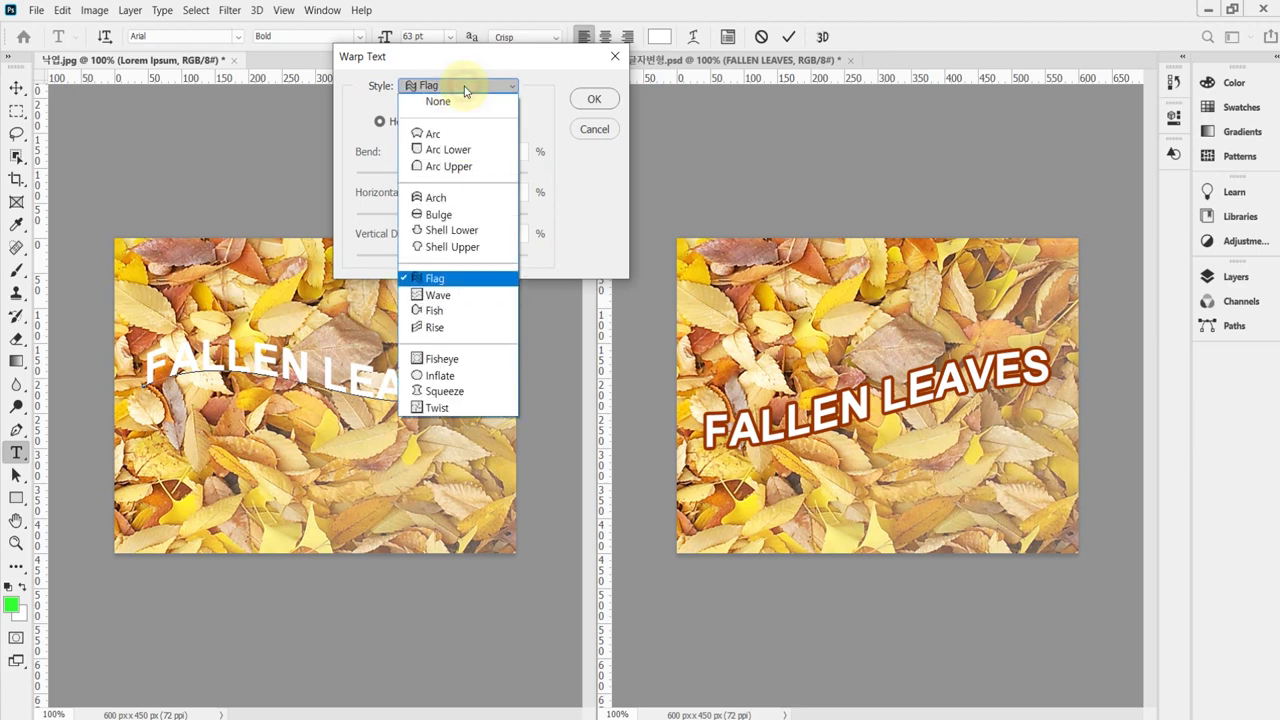
{"action": "left_click", "coordinate": [465, 331]}
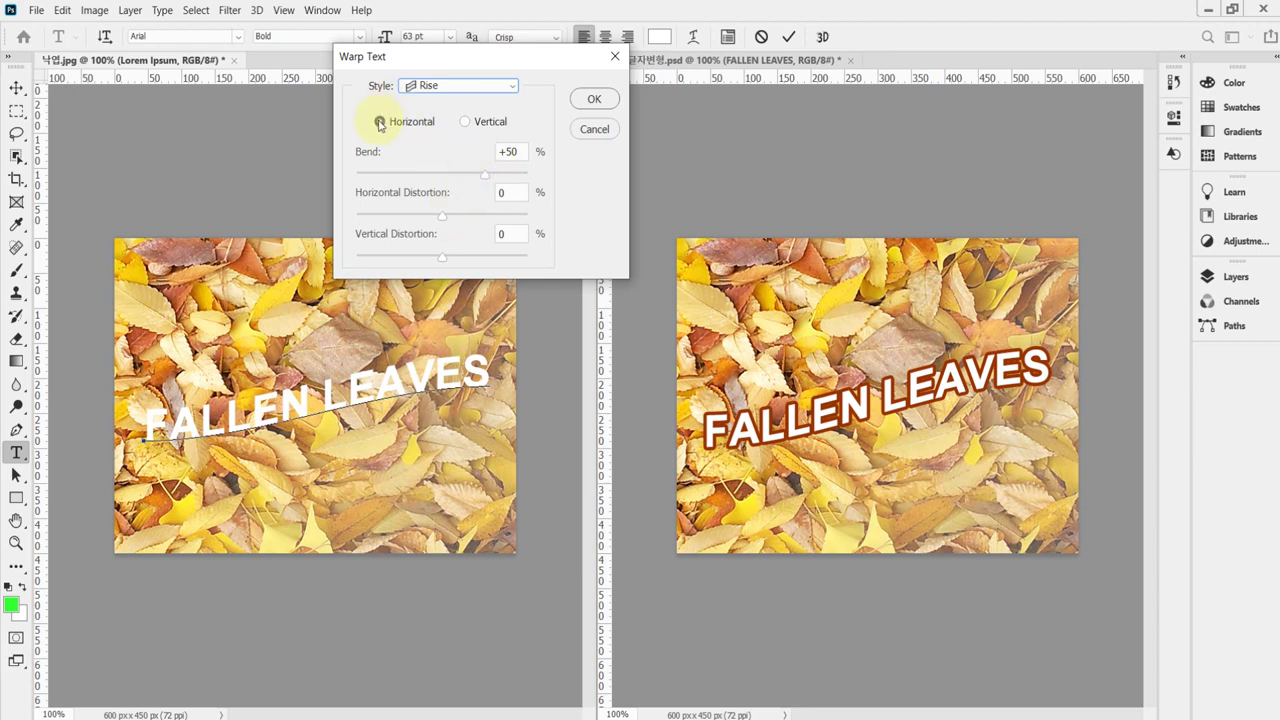
{"action": "left_click", "coordinate": [465, 124]}
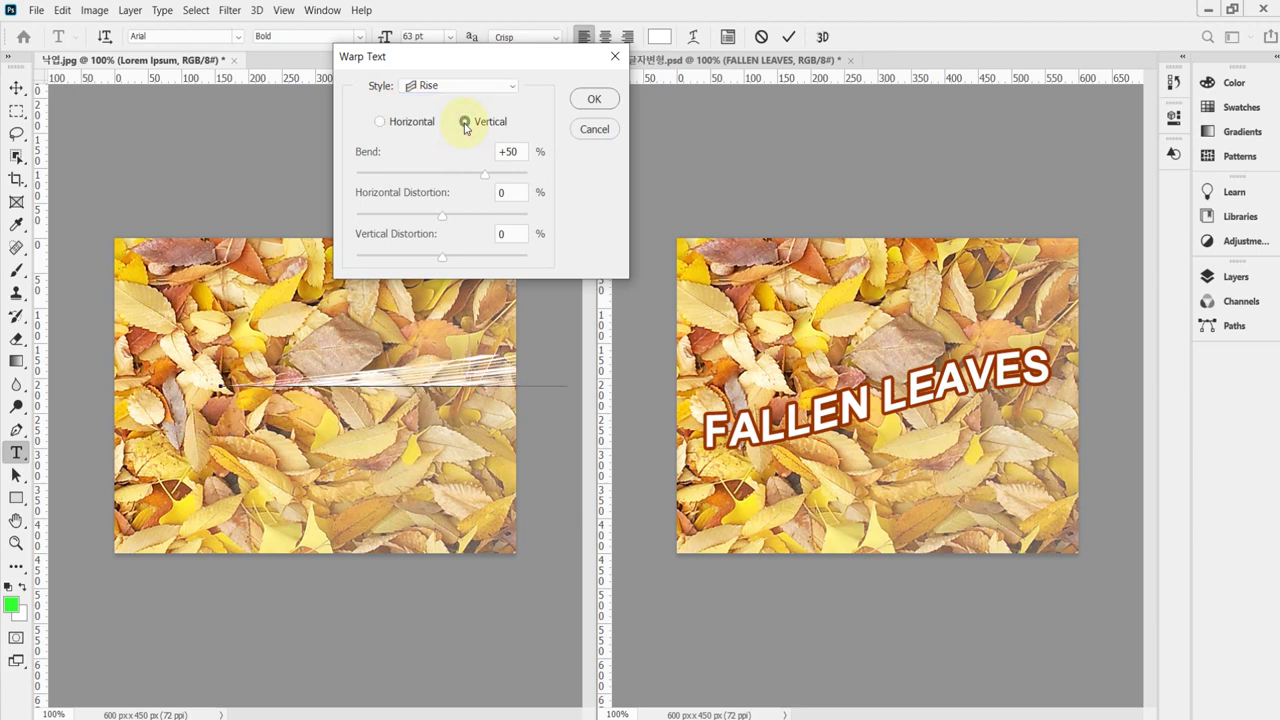
{"action": "left_click", "coordinate": [398, 124]}
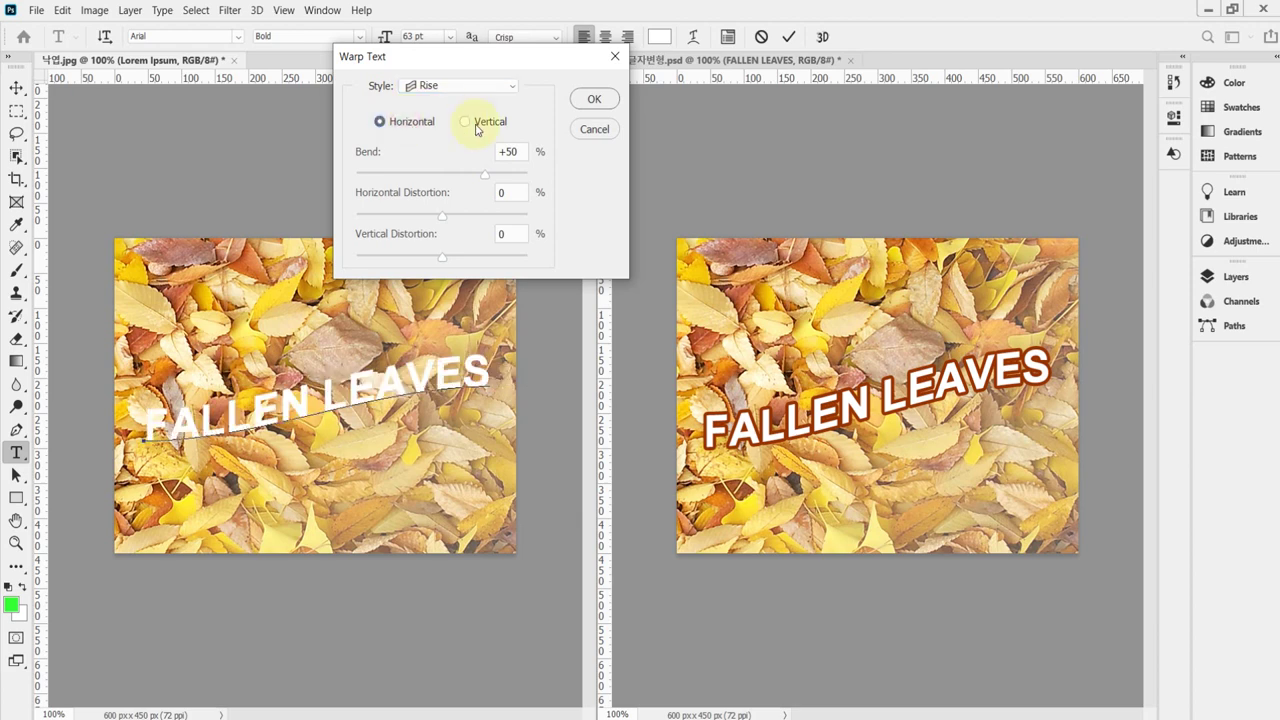
Set the text warp to the Arc style with vertical orientation
{"action": "left_click", "coordinate": [463, 86]}
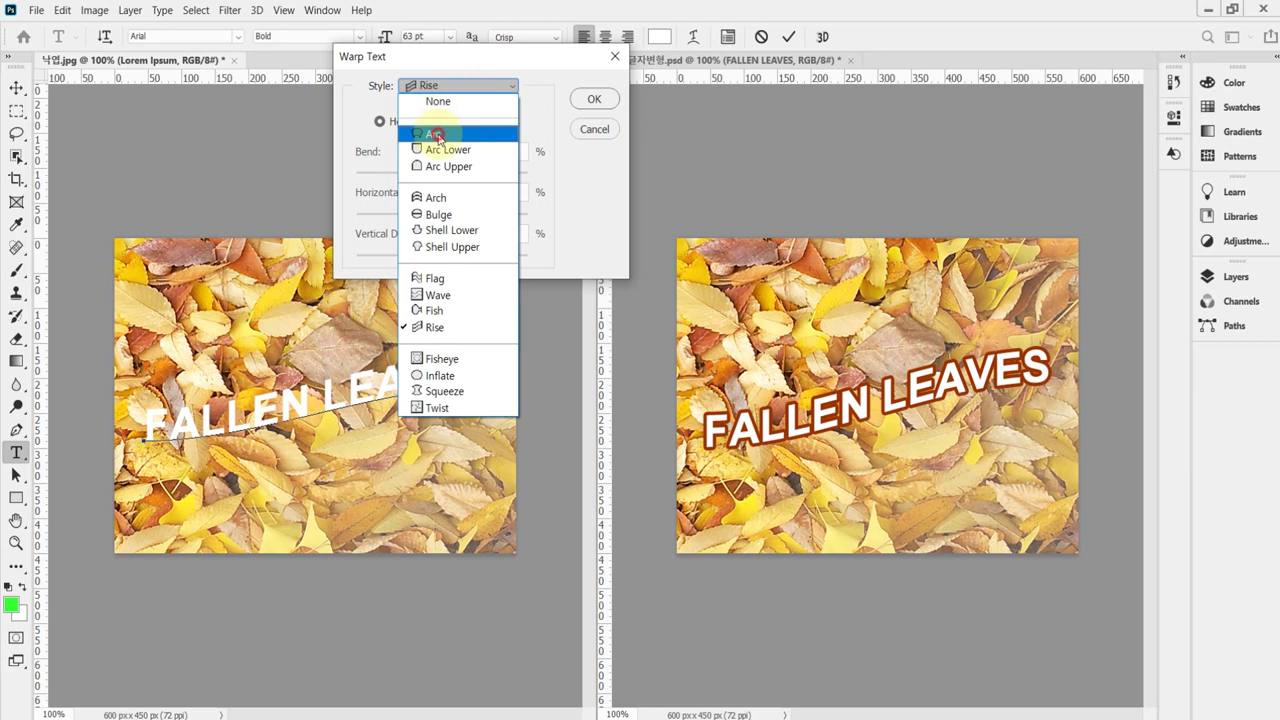
{"action": "left_click", "coordinate": [440, 131]}
{"action": "left_click", "coordinate": [468, 122]}
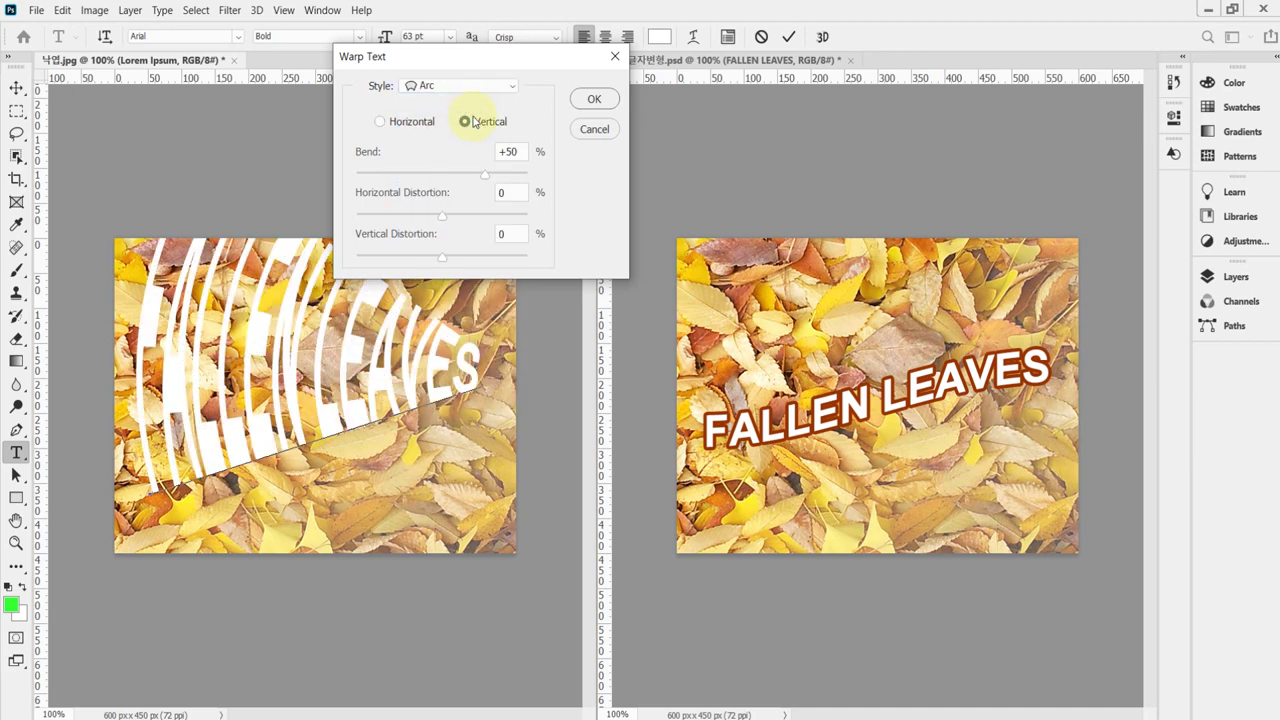
Compare the Arc warp in horizontal and vertical orientation on the text, and settle on horizontal
{"action": "left_click", "coordinate": [403, 126]}
{"action": "left_click", "coordinate": [465, 124]}
{"action": "left_click", "coordinate": [392, 126]}
{"action": "left_click", "coordinate": [466, 122]}
{"action": "left_click", "coordinate": [412, 124]}
Switch the text warp to the Rise style and try bends of +61, -54 and +84 percent
{"action": "left_click", "coordinate": [444, 88]}
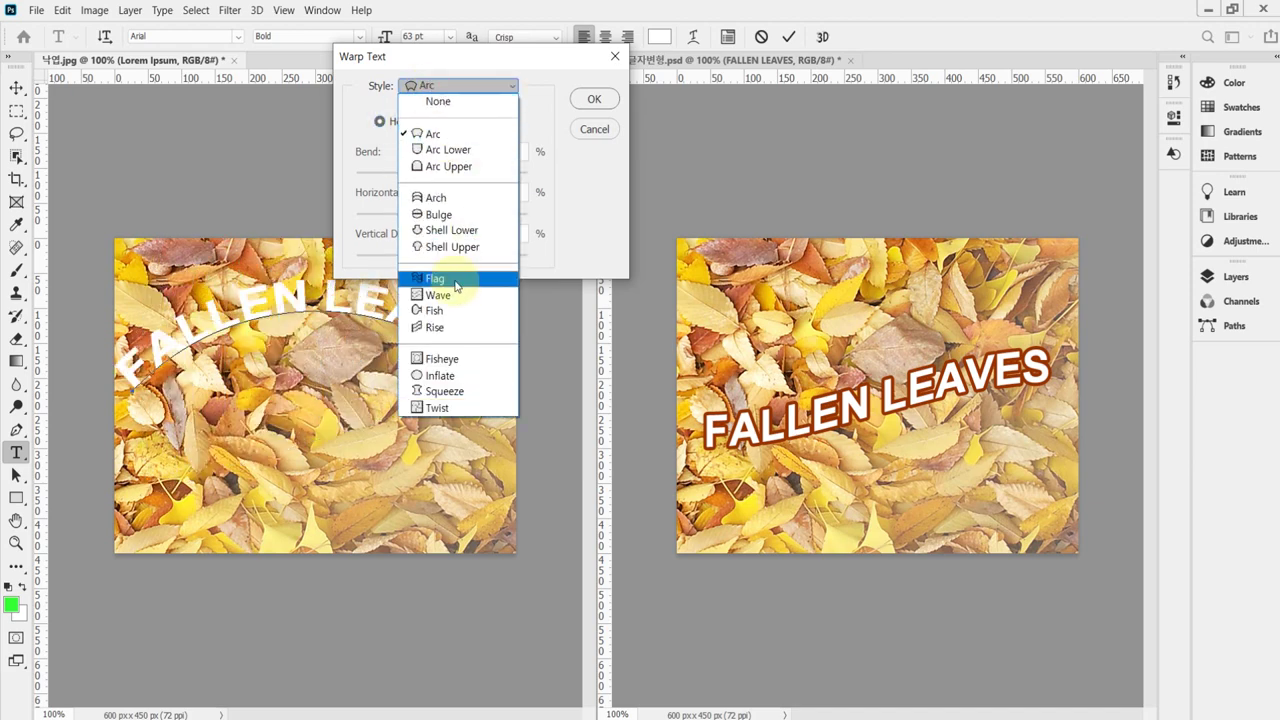
{"action": "left_click", "coordinate": [435, 327]}
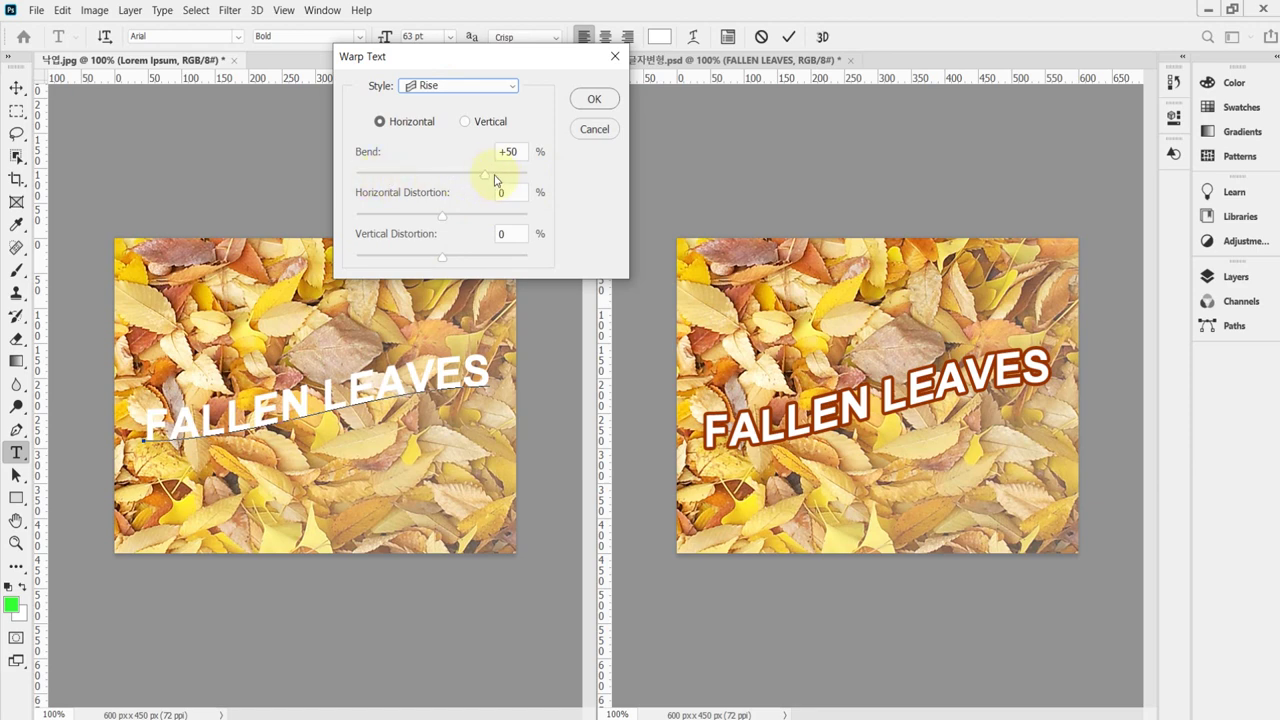
{"action": "left_click", "coordinate": [494, 179]}
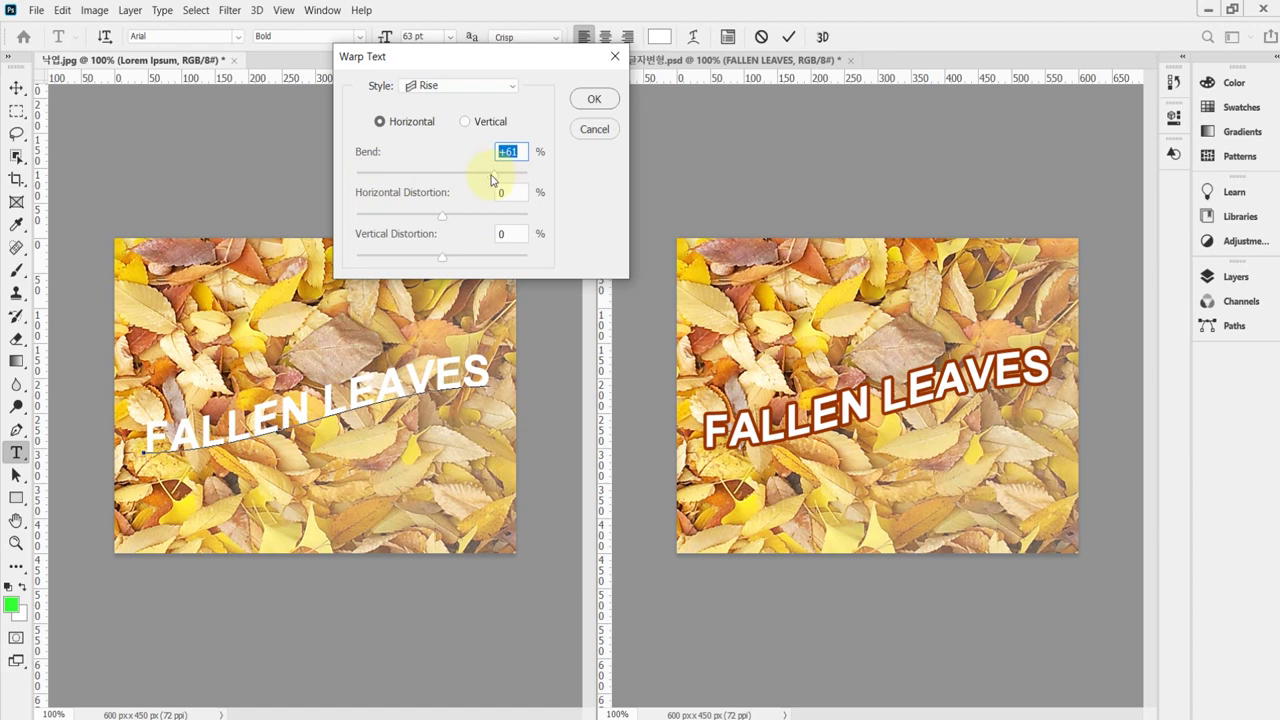
{"action": "left_click_drag", "start_coordinate": [490, 180], "coordinate": [359, 177]}
{"action": "left_click", "coordinate": [397, 180]}
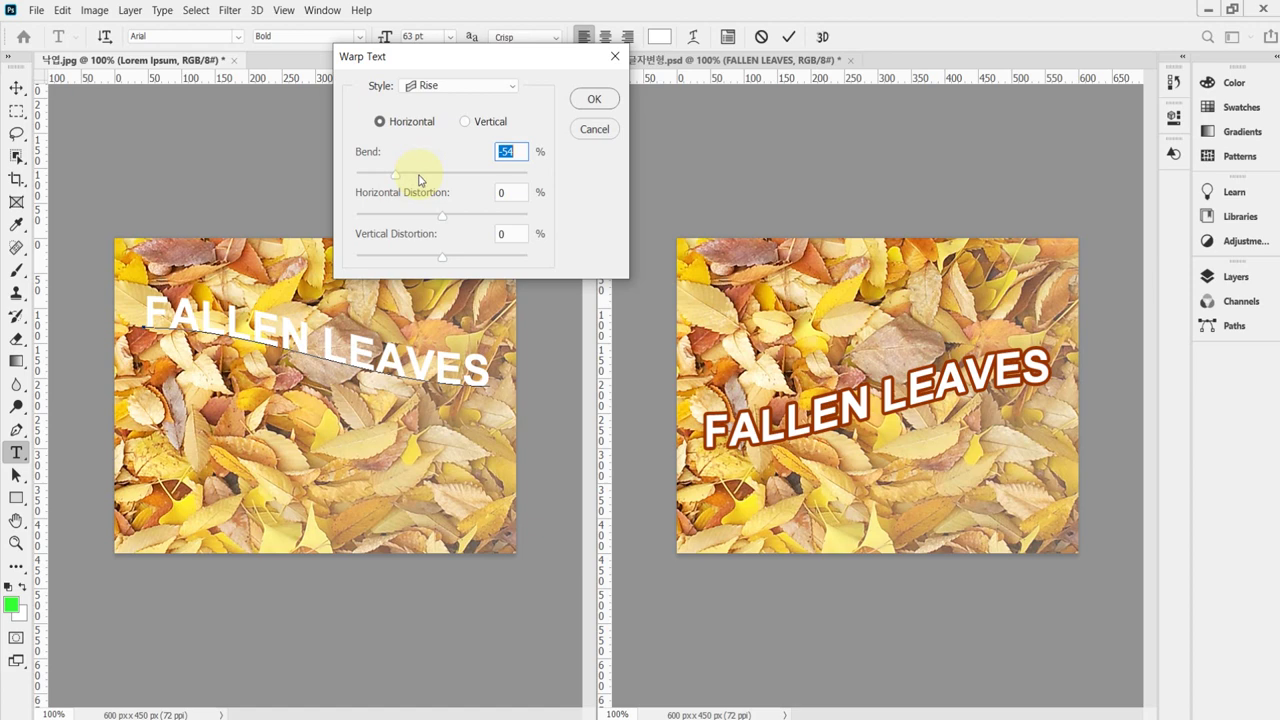
{"action": "left_click_drag", "start_coordinate": [461, 179], "coordinate": [514, 173]}
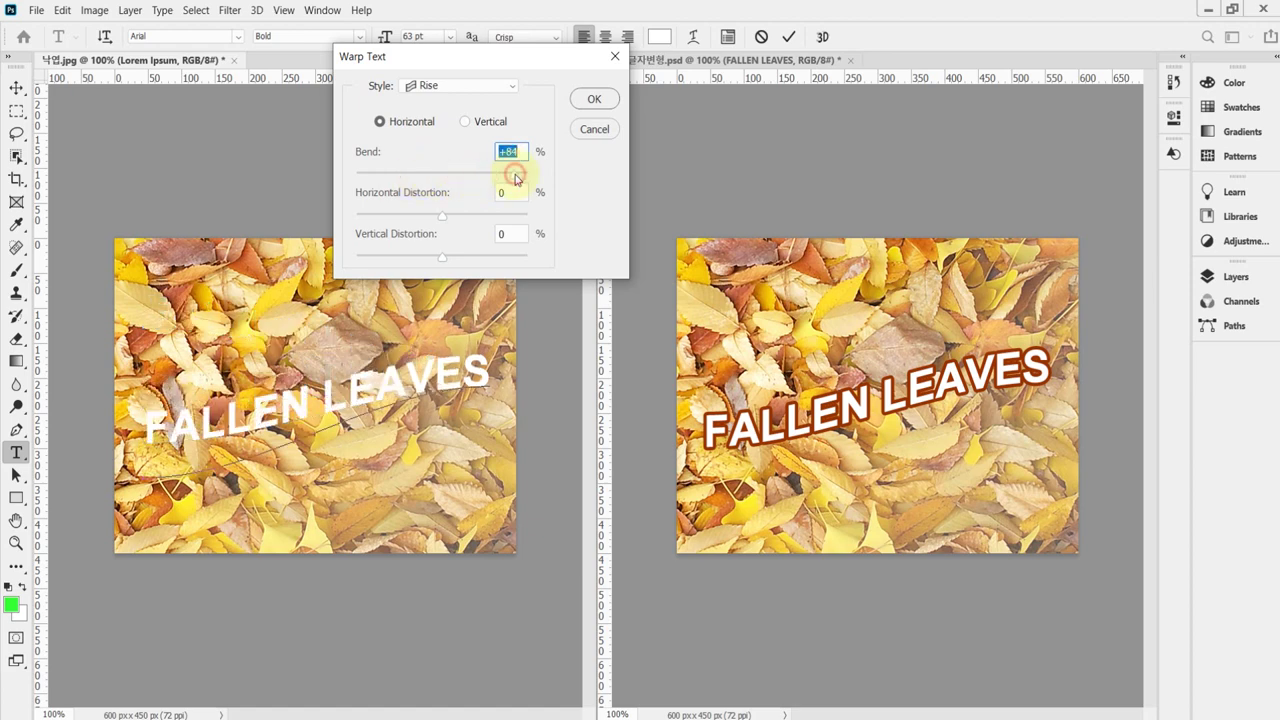
Try the Arc warp style with bends of -8, -80 and -22 percent, and preview the Bulge style
{"action": "left_click", "coordinate": [430, 86]}
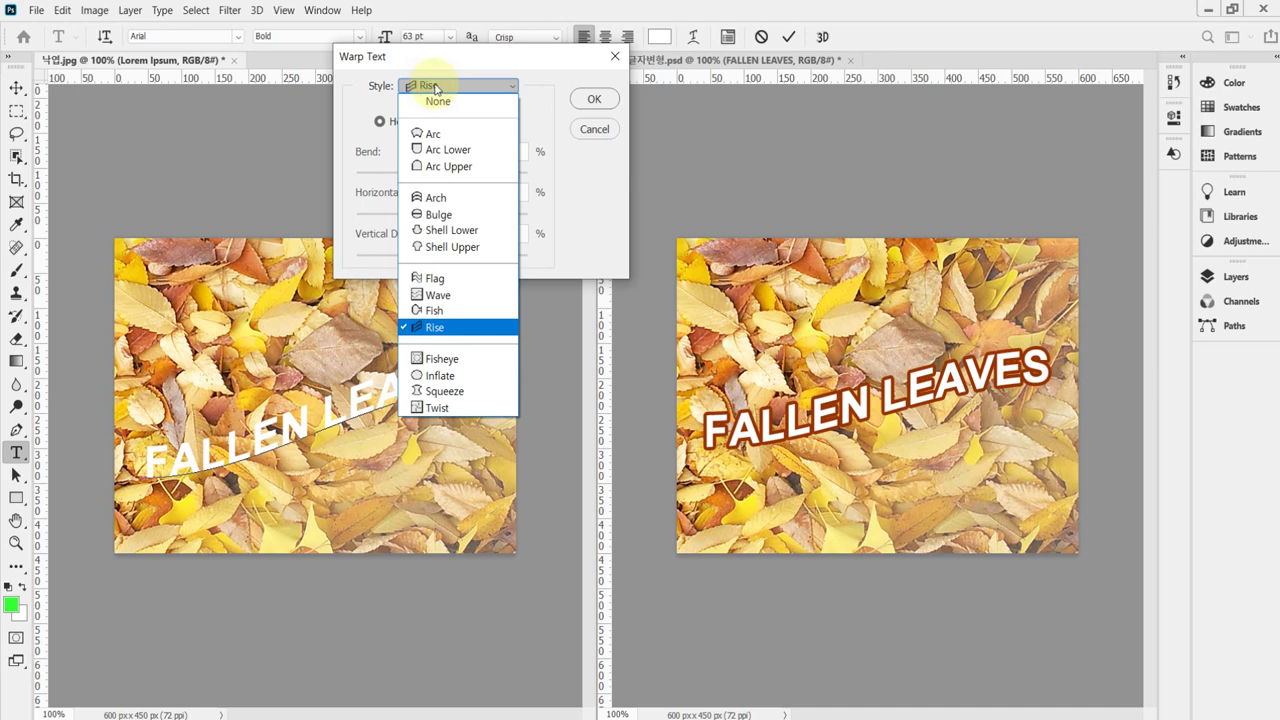
{"action": "left_click", "coordinate": [457, 137]}
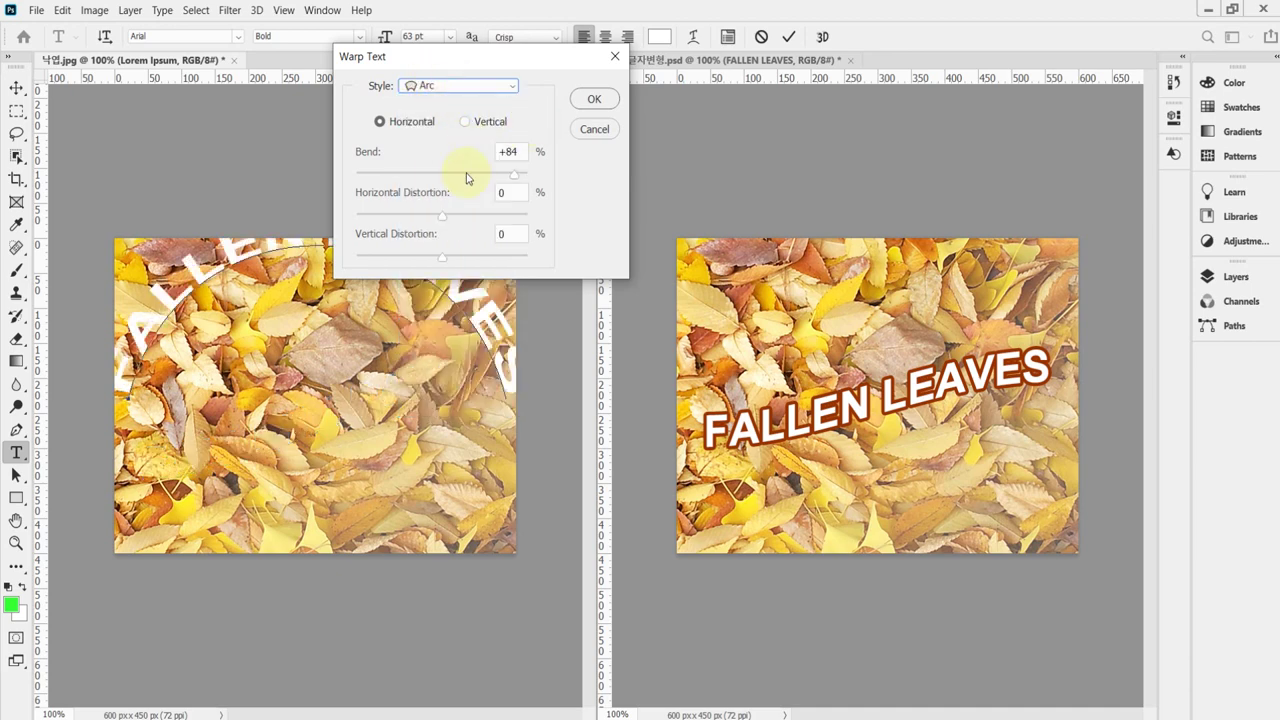
{"action": "left_click", "coordinate": [435, 178]}
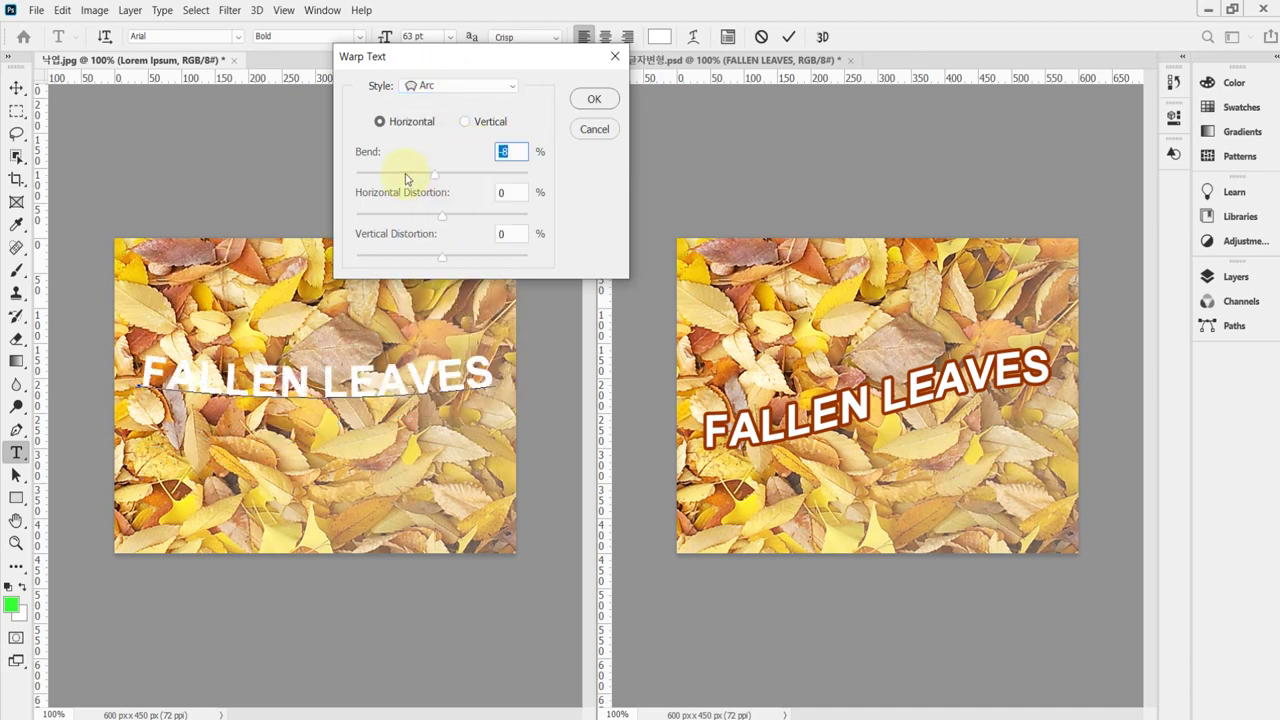
{"action": "left_click_drag", "start_coordinate": [407, 179], "coordinate": [375, 180]}
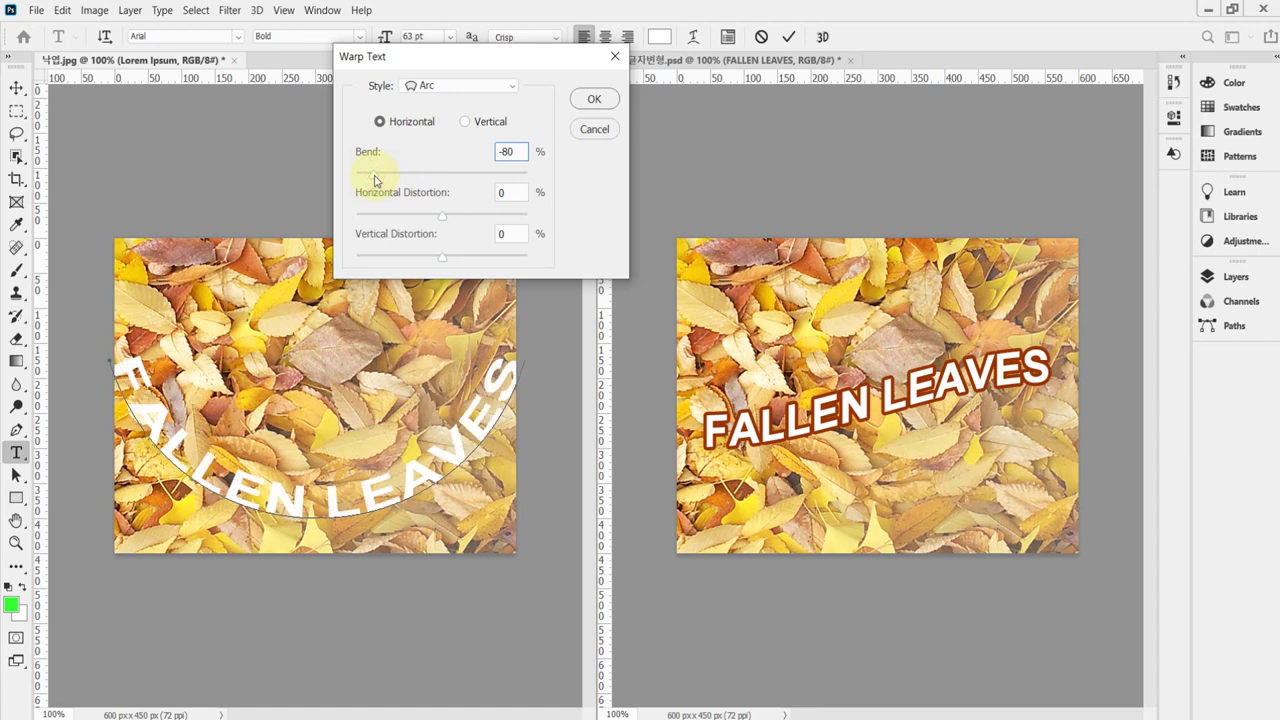
{"action": "left_click", "coordinate": [451, 177]}
{"action": "left_click", "coordinate": [422, 176]}
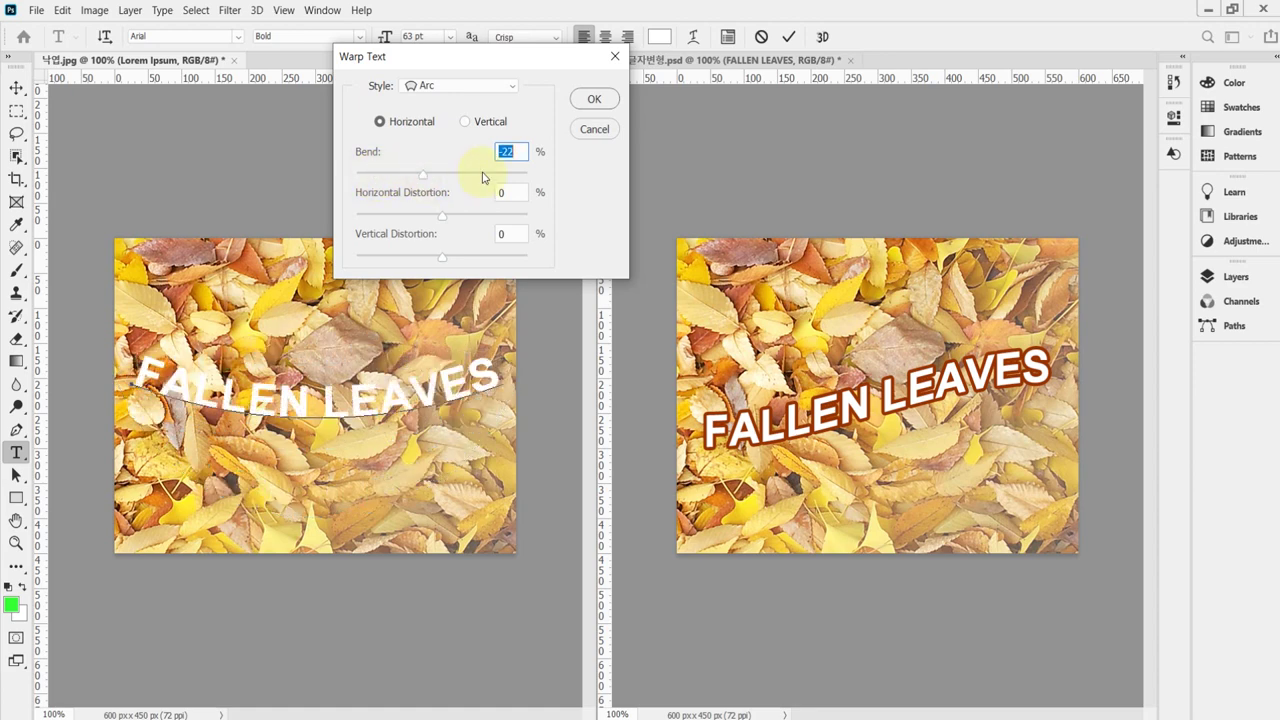
{"action": "left_click", "coordinate": [450, 89]}
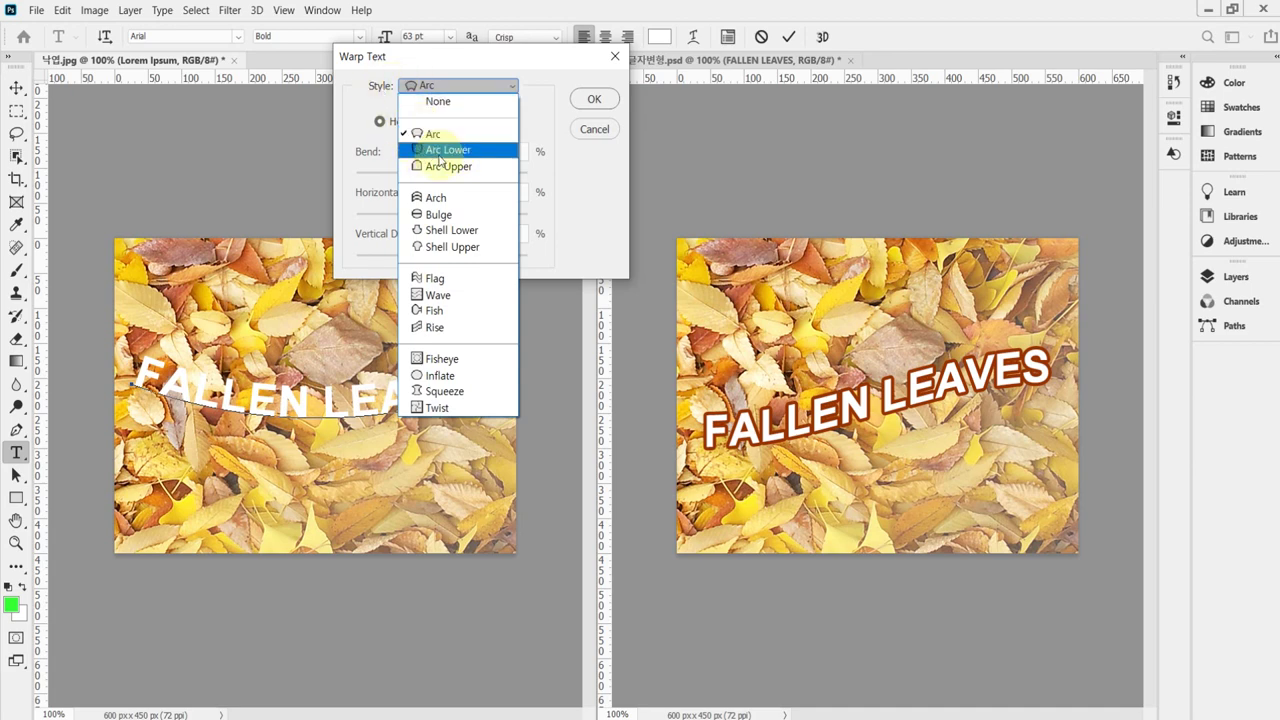
{"action": "left_click", "coordinate": [441, 215]}
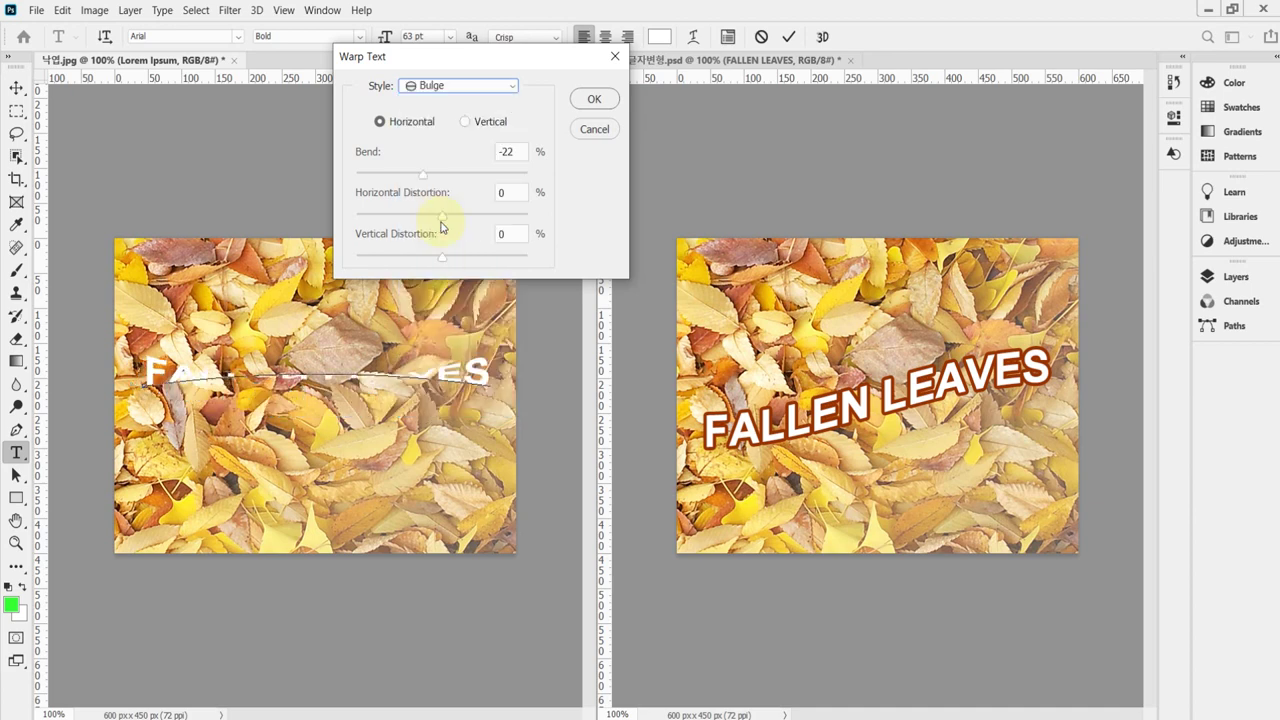
Set the text warp to the Rise style with a bend of 60 percent
{"action": "left_click", "coordinate": [463, 87]}
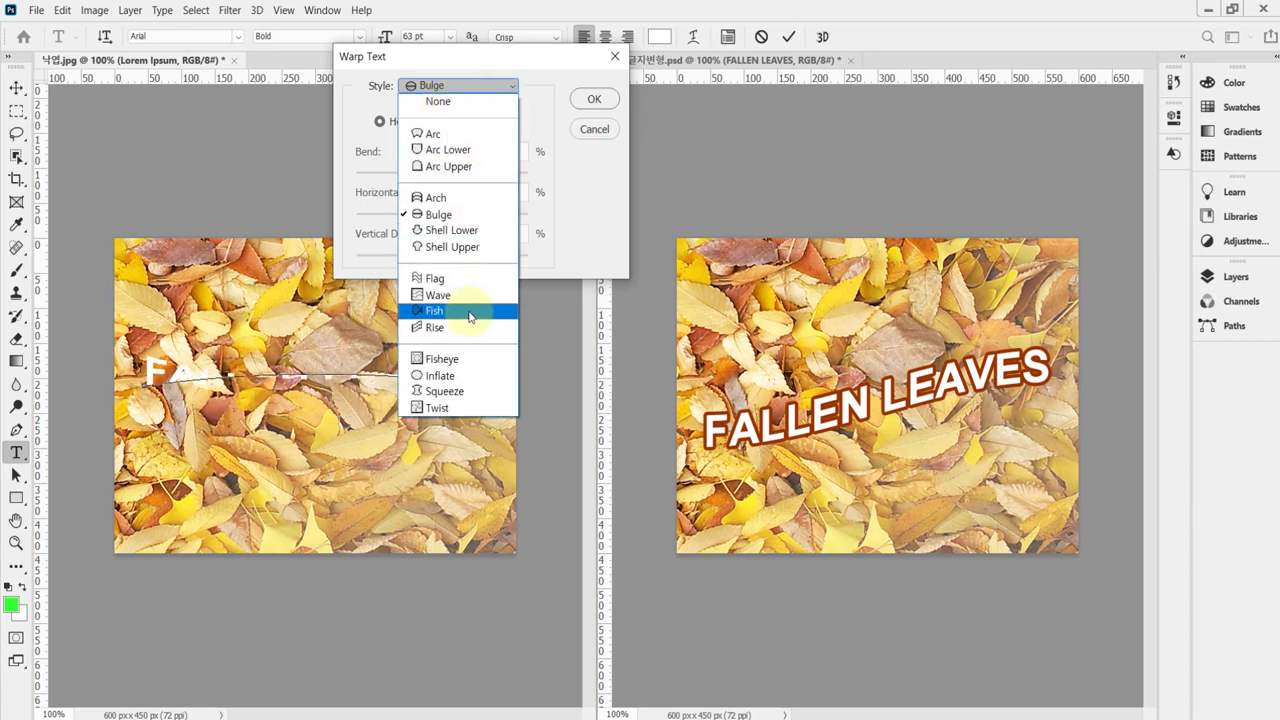
{"action": "left_click", "coordinate": [463, 329]}
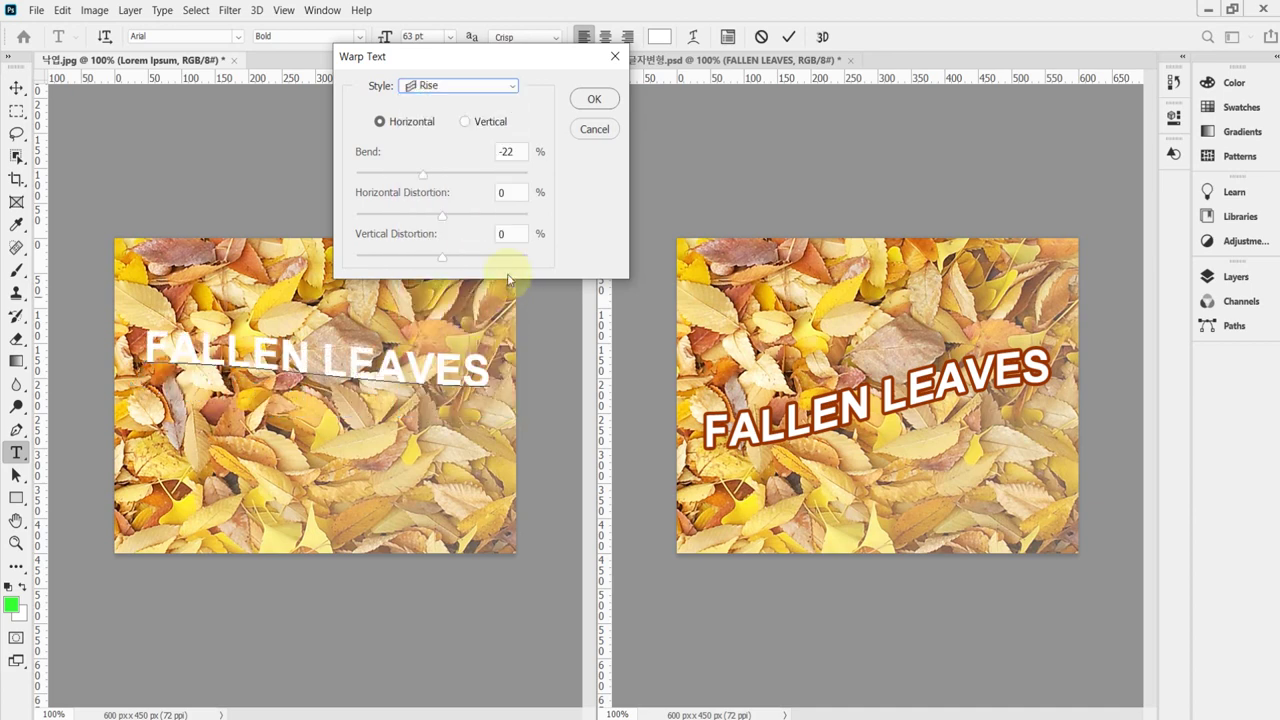
{"action": "double_click", "coordinate": [509, 153]}
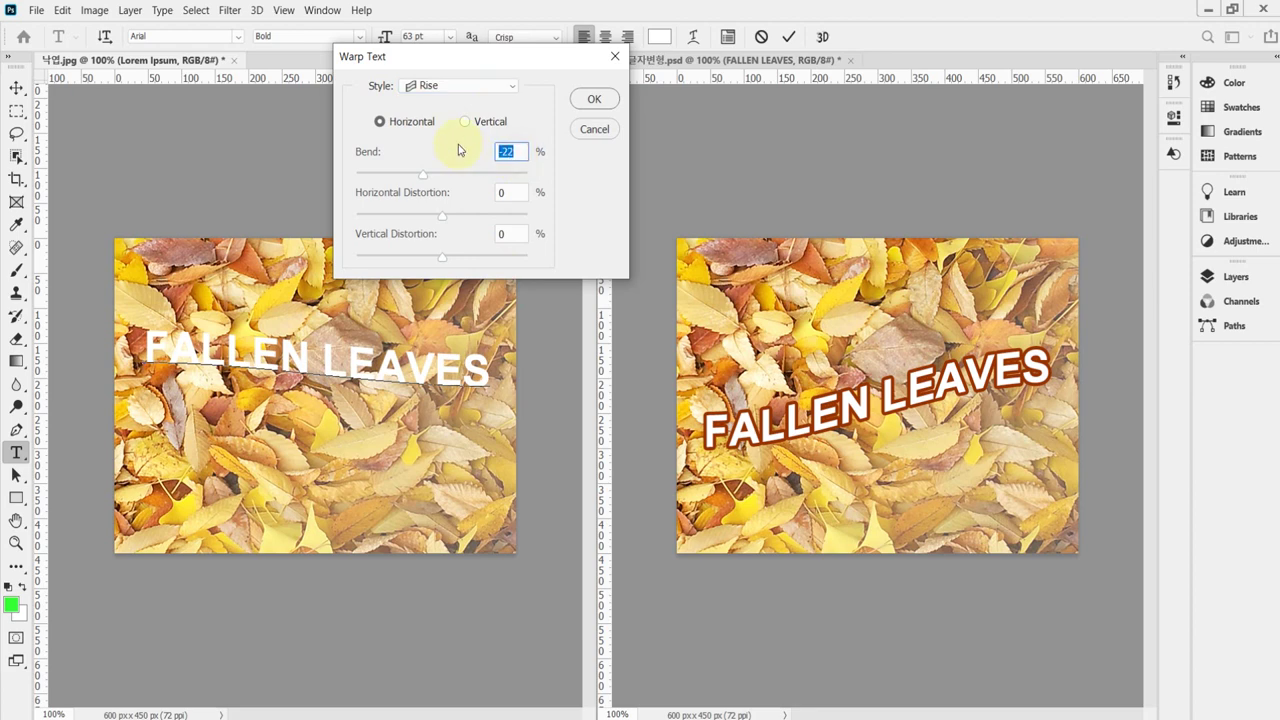
{"action": "type", "text": "60"}
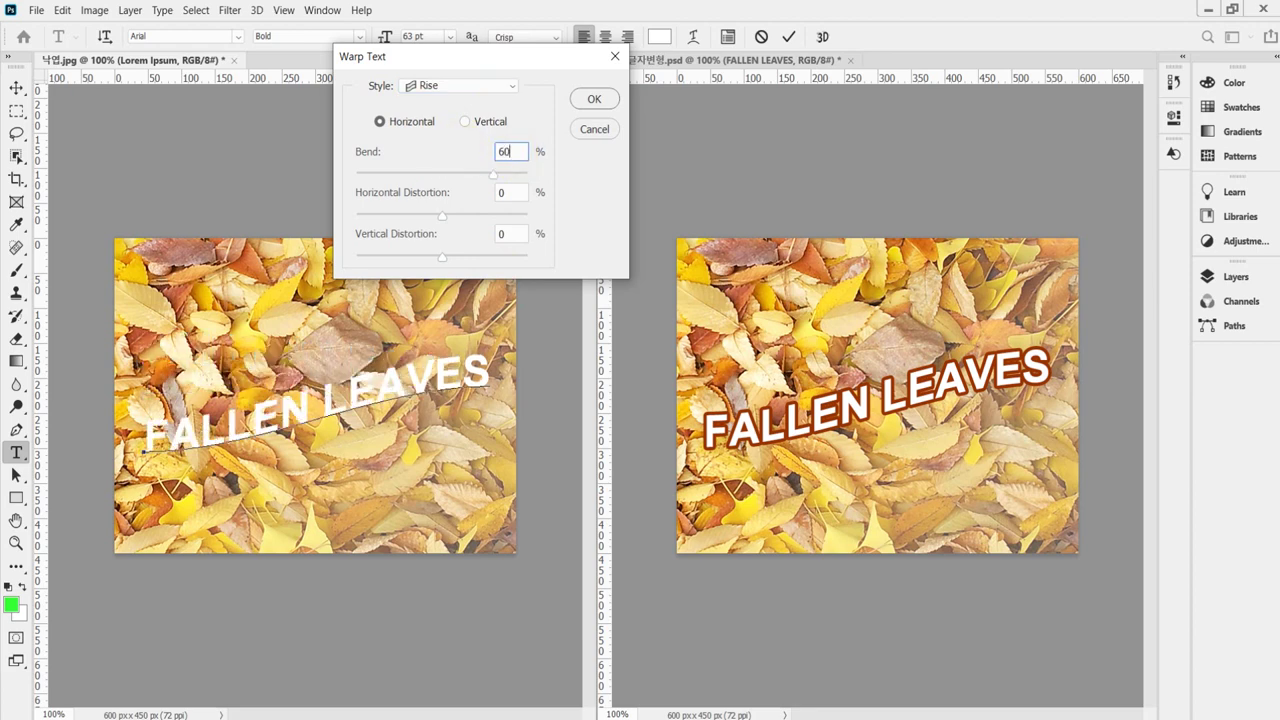
Shift the FALLEN LEAVES text slightly up and to the left on the image, and apply the warp
{"action": "left_click", "coordinate": [550, 276]}
{"action": "left_click", "coordinate": [466, 66]}
{"action": "left_click_drag", "start_coordinate": [466, 66], "coordinate": [475, 62]}
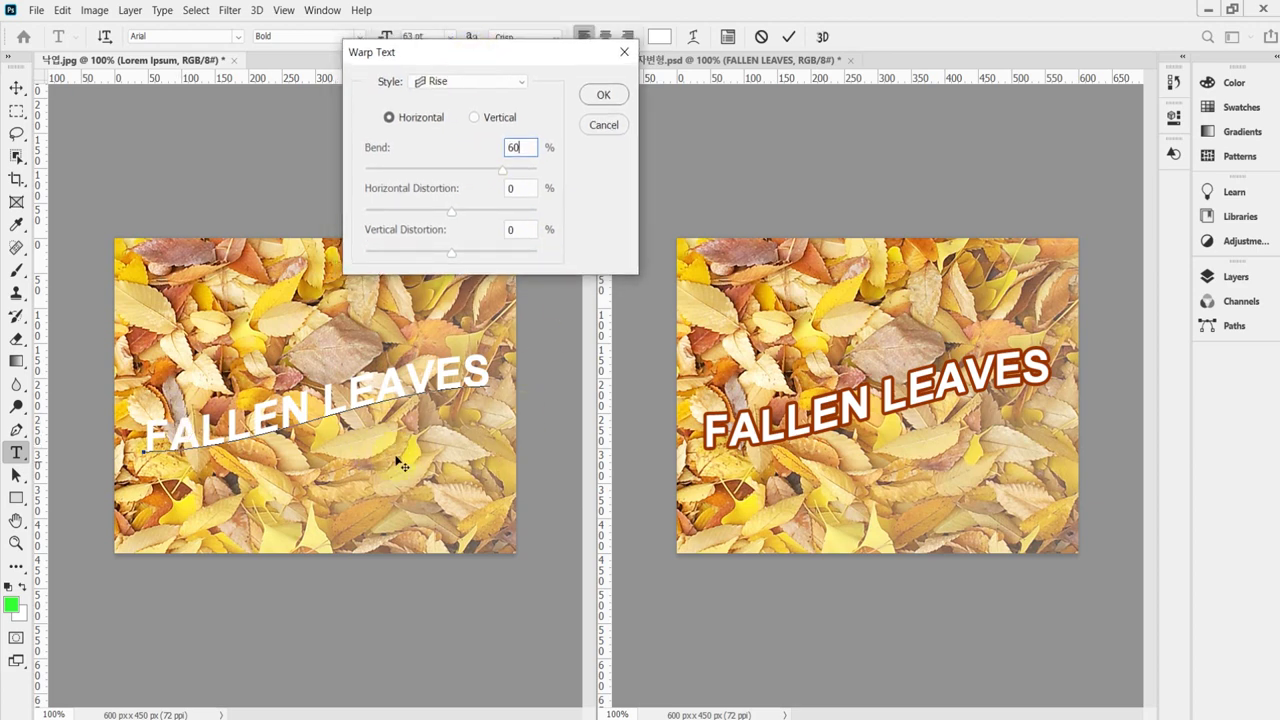
{"action": "left_click", "coordinate": [345, 458]}
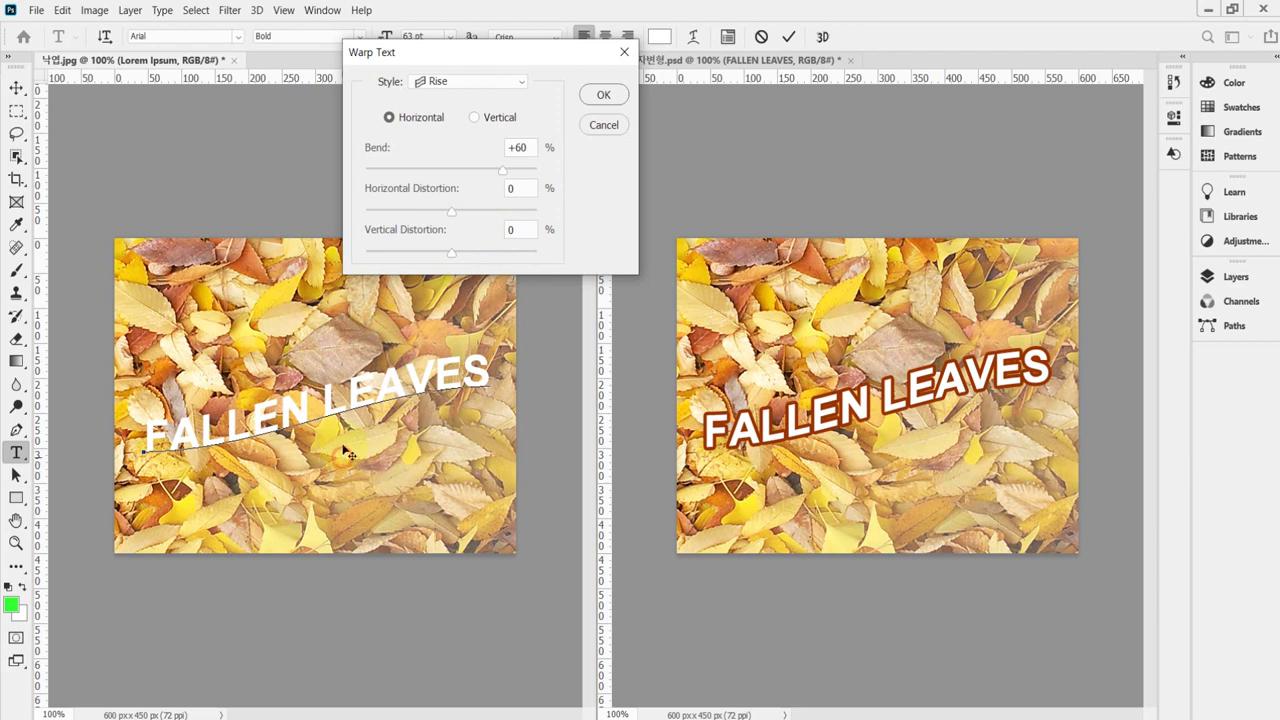
{"action": "left_click_drag", "start_coordinate": [345, 455], "coordinate": [345, 475]}
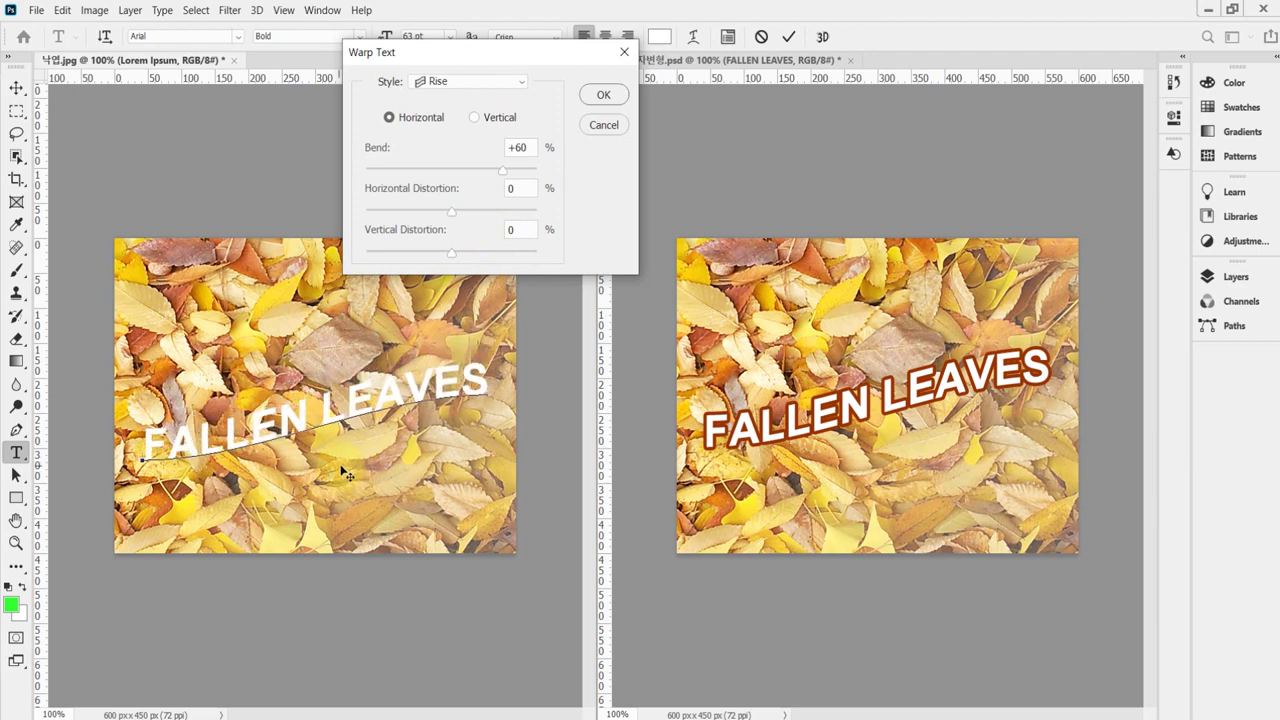
{"action": "left_click_drag", "start_coordinate": [345, 458], "coordinate": [340, 461]}
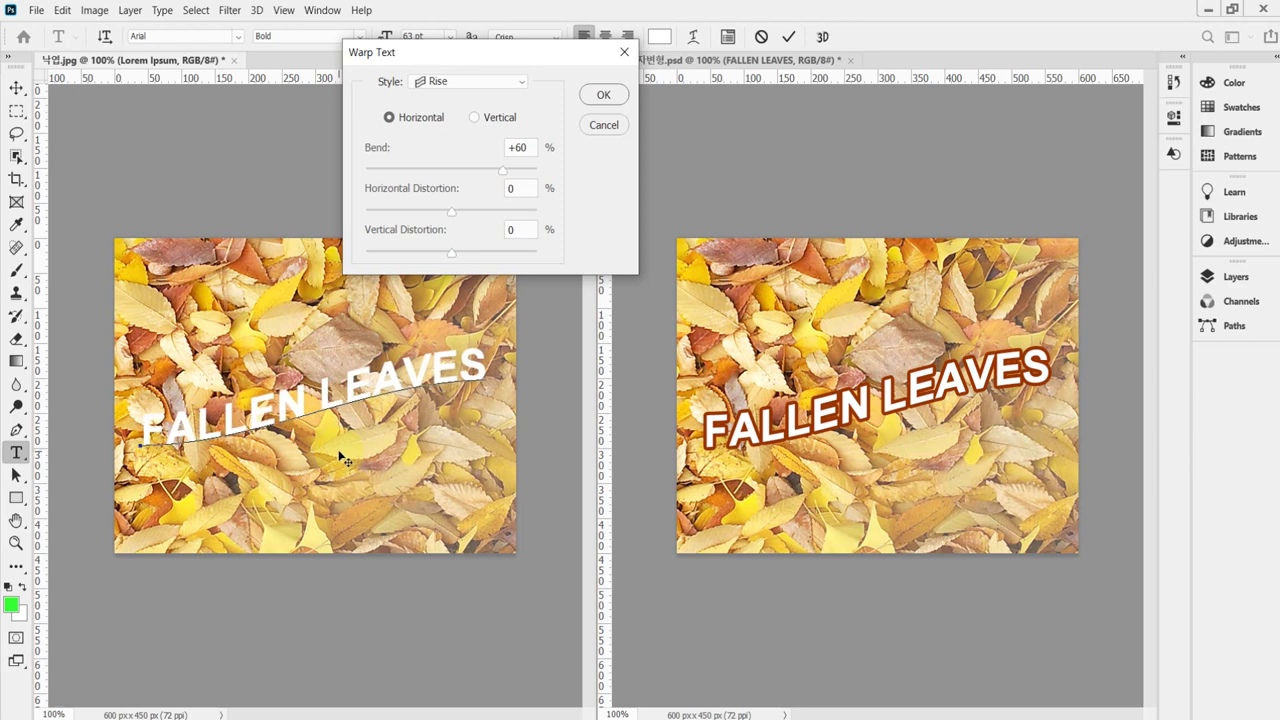
{"action": "left_click", "coordinate": [601, 99]}
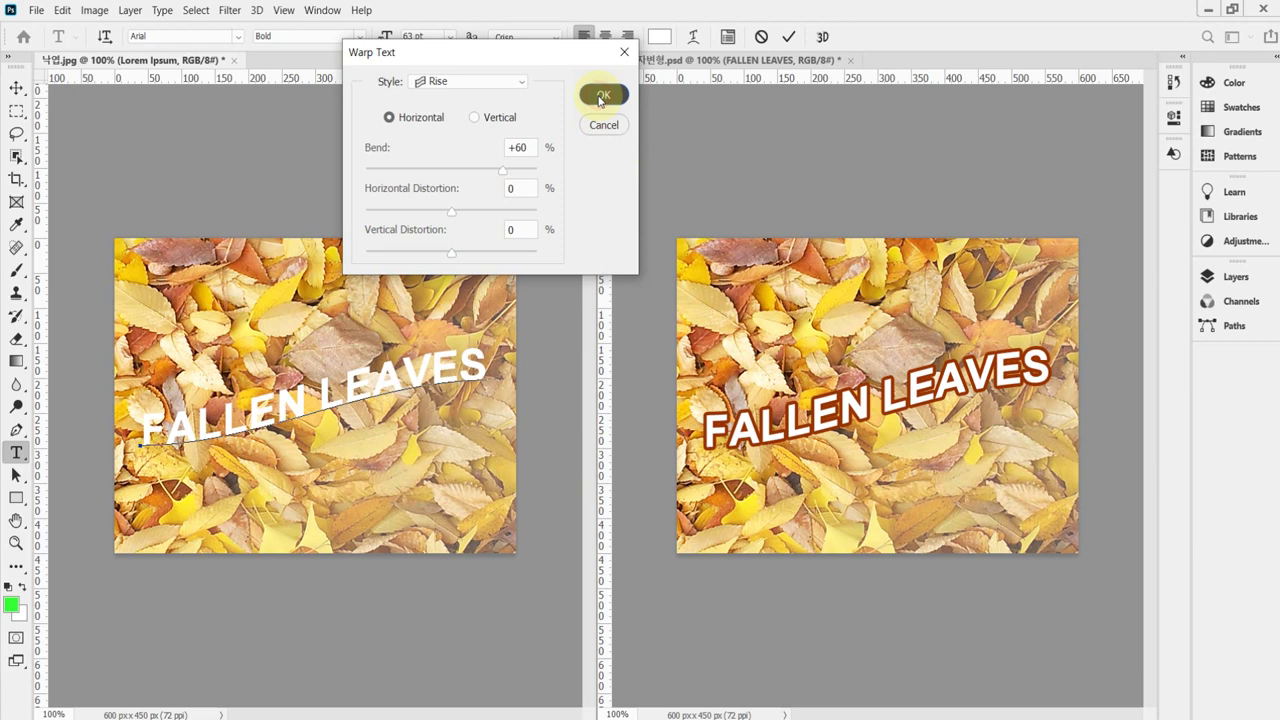
Commit the warped FALLEN LEAVES text and delete the leftover Lorem Ipsum layer
{"action": "left_click", "coordinate": [1237, 279]}
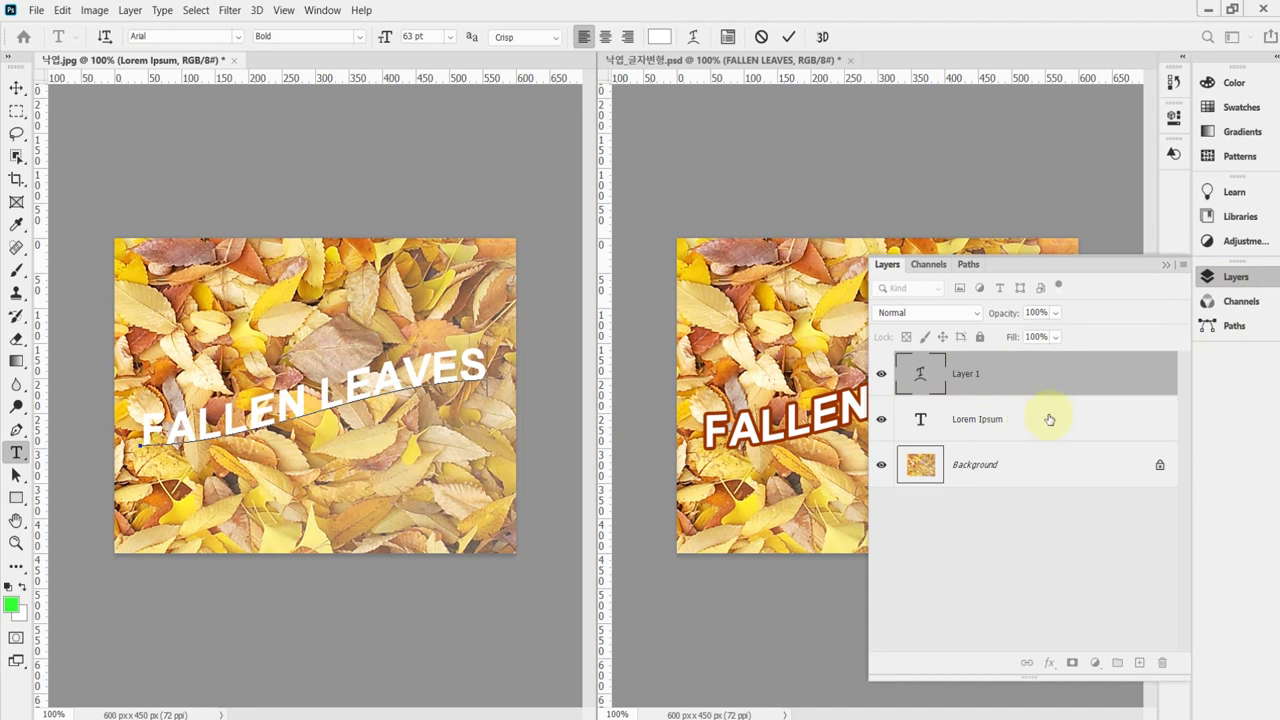
{"action": "left_click", "coordinate": [430, 115]}
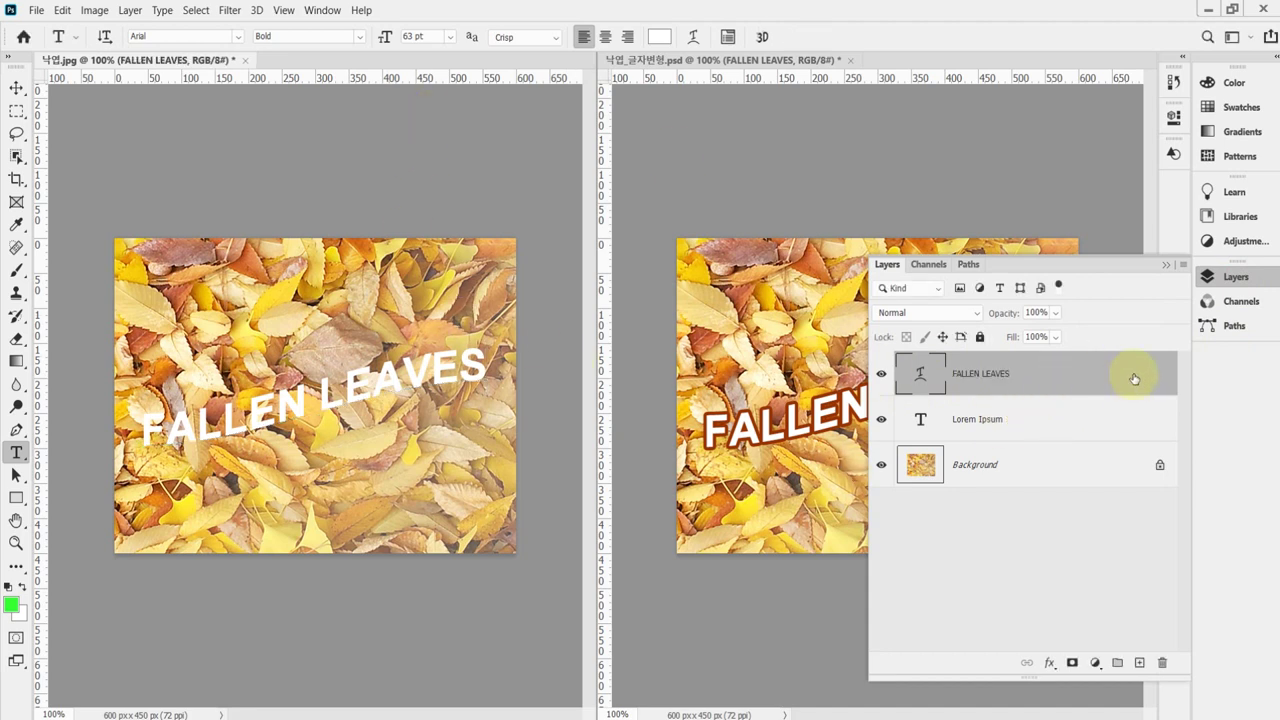
{"action": "left_click_drag", "start_coordinate": [1154, 418], "coordinate": [1162, 662]}
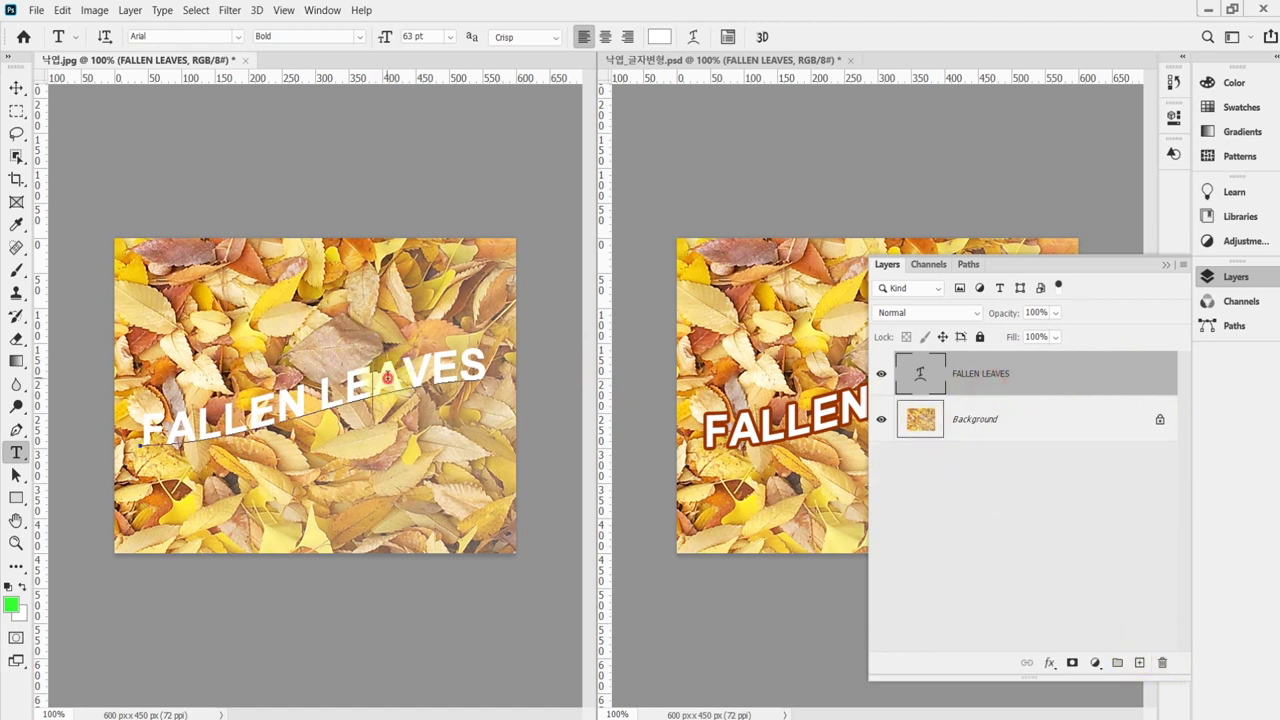
Reopen the warp settings of the FALLEN LEAVES text, try the None style, and restore the Rise warp with its 60 percent bend
{"action": "left_click", "coordinate": [386, 380]}
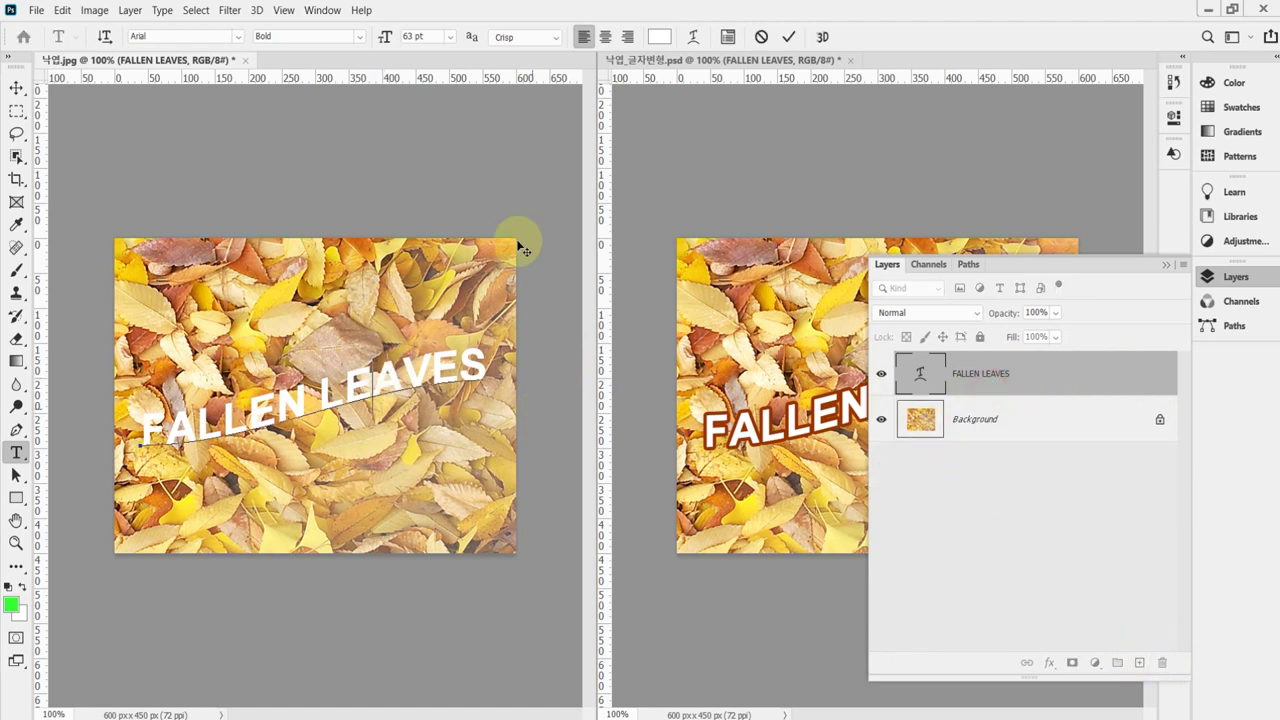
{"action": "left_click", "coordinate": [787, 37]}
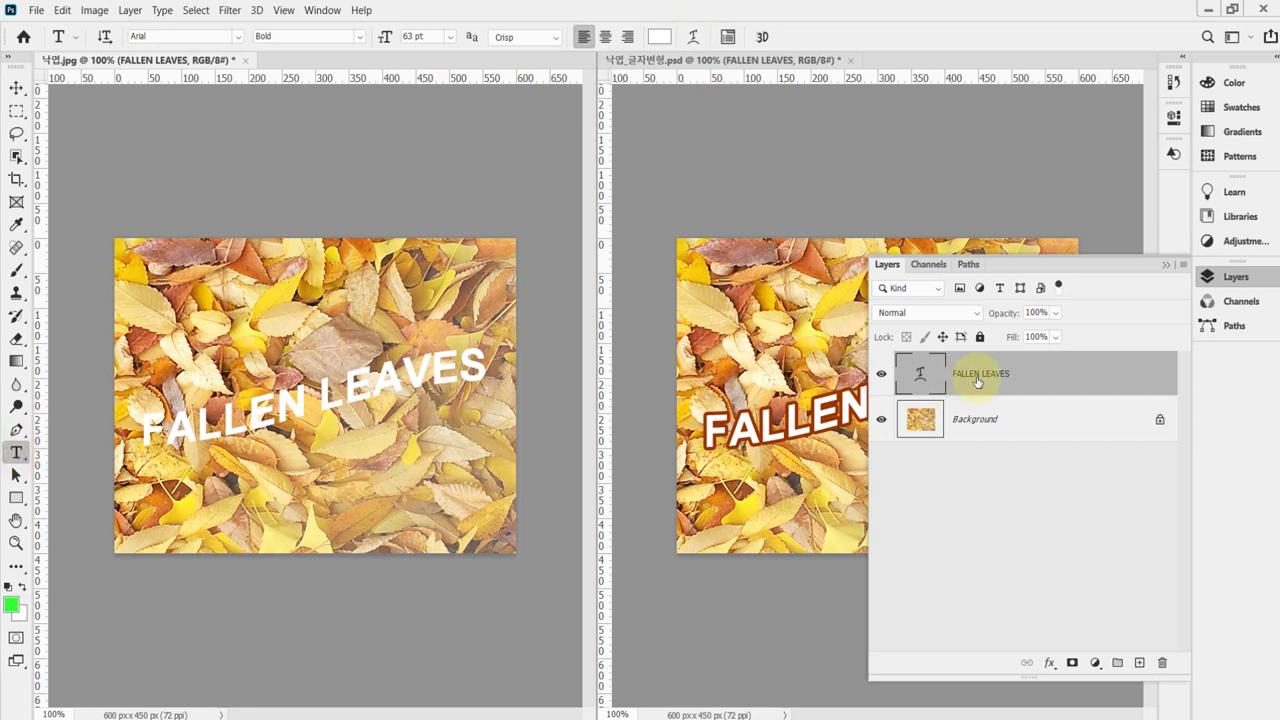
{"action": "left_click", "coordinate": [695, 40]}
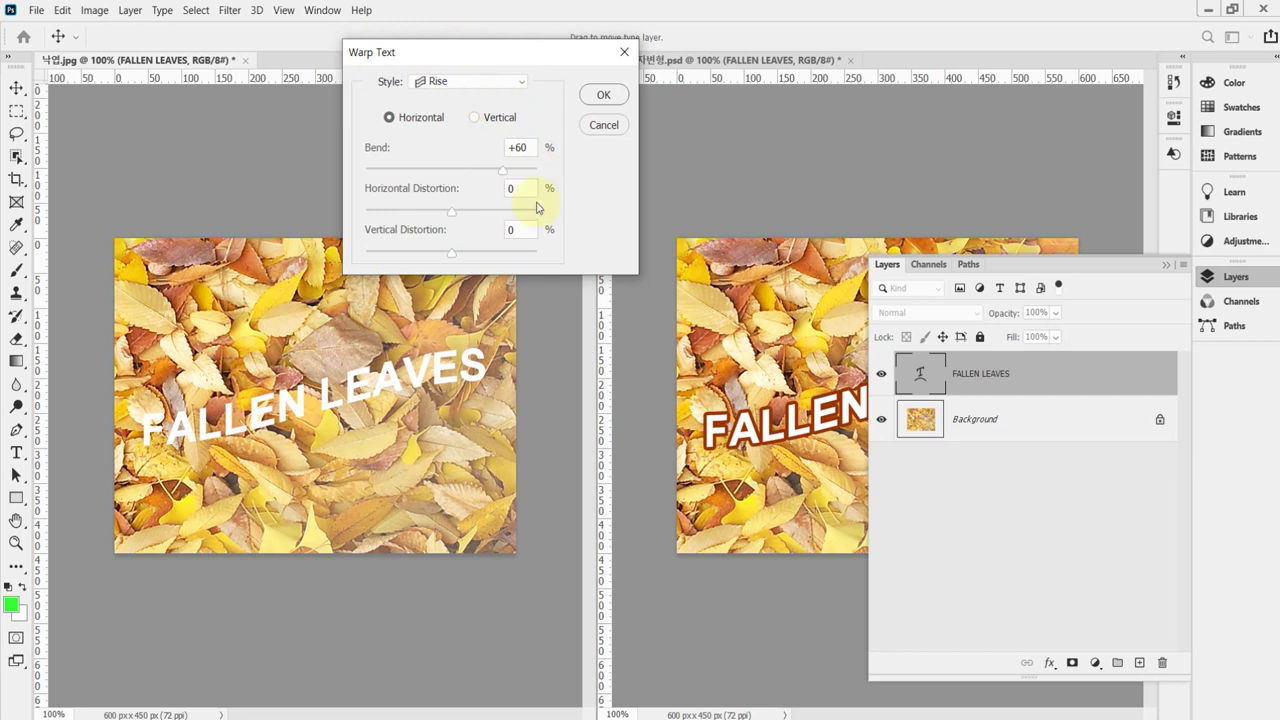
{"action": "left_click", "coordinate": [486, 82]}
{"action": "left_click", "coordinate": [475, 83]}
{"action": "left_click", "coordinate": [466, 86]}
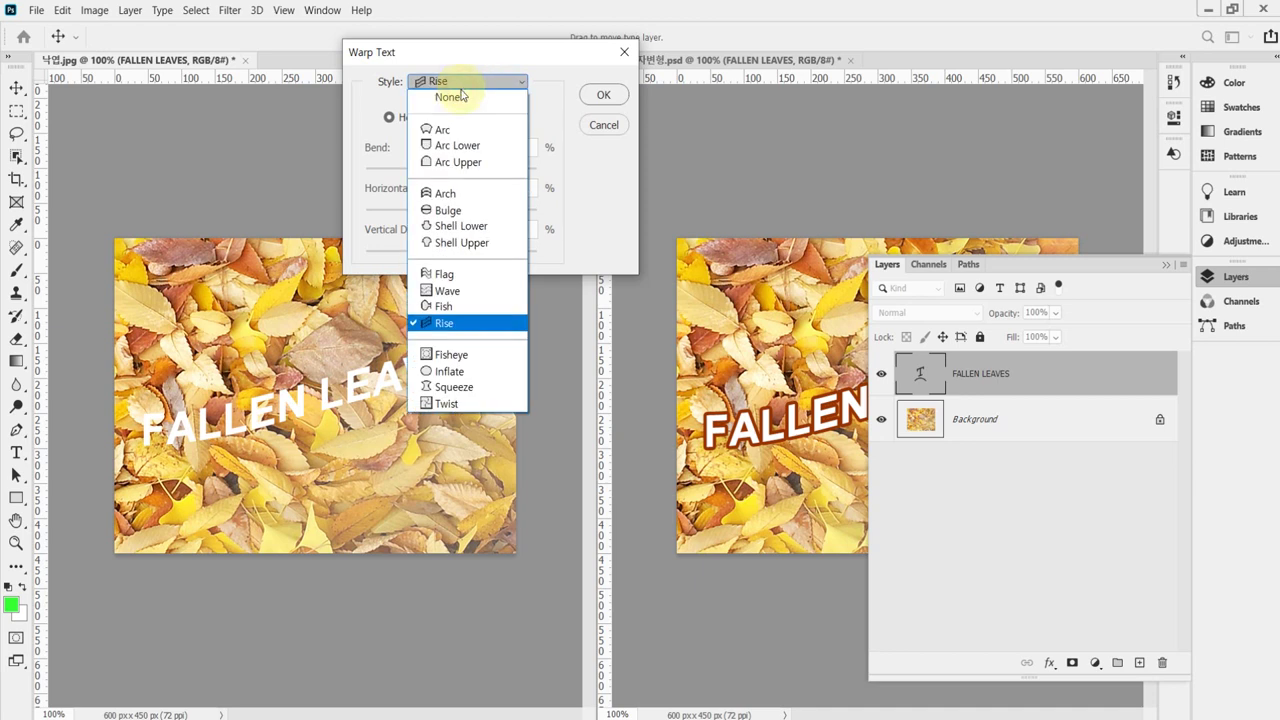
{"action": "left_click", "coordinate": [462, 82]}
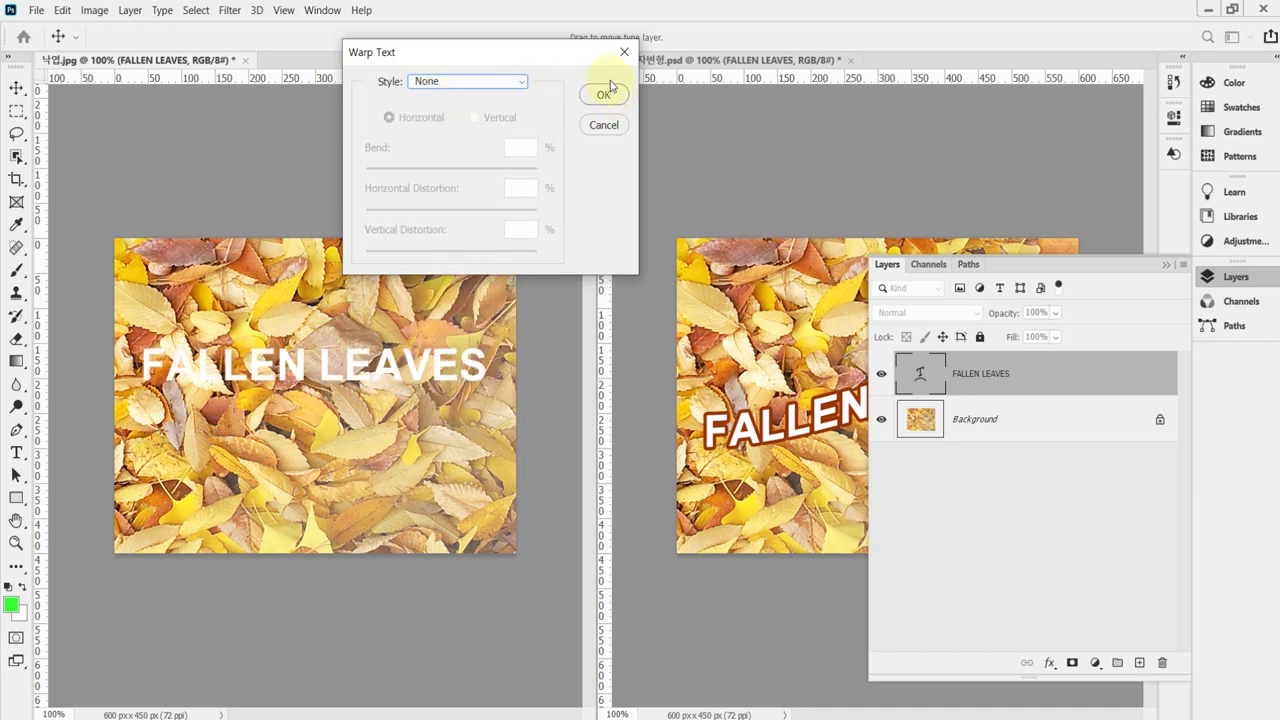
{"action": "left_click", "coordinate": [472, 84]}
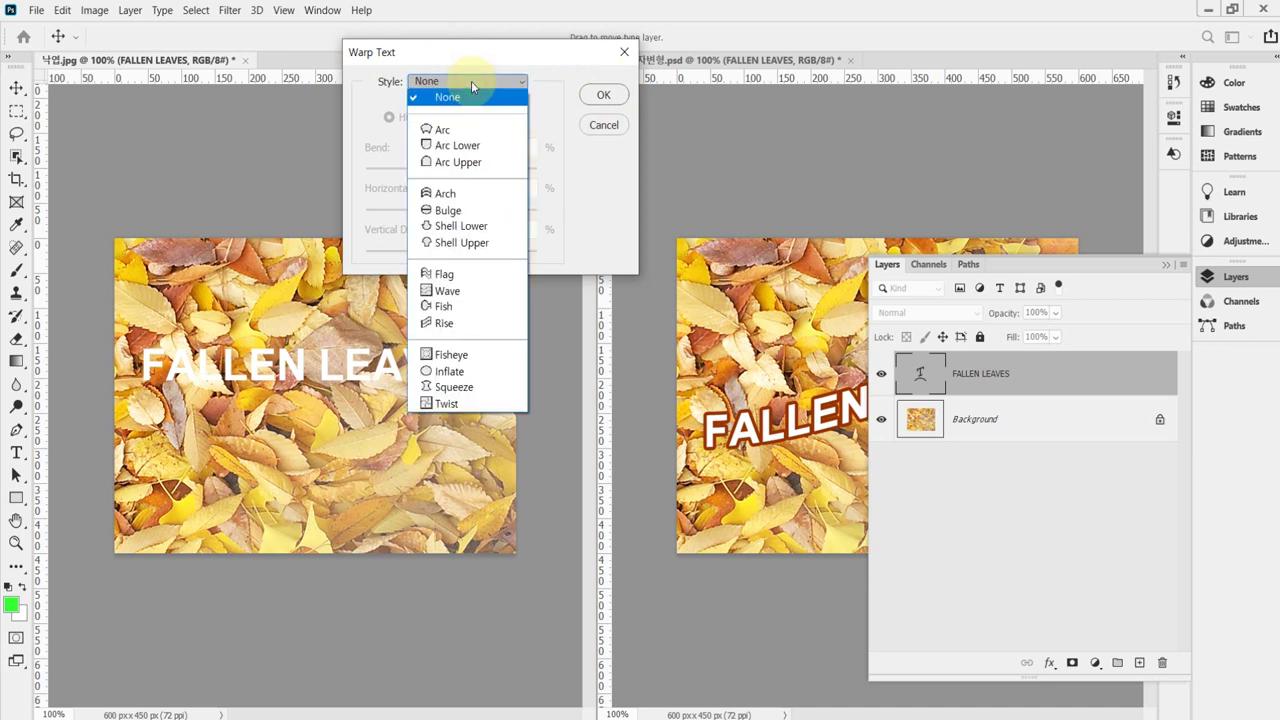
{"action": "left_click", "coordinate": [460, 324]}
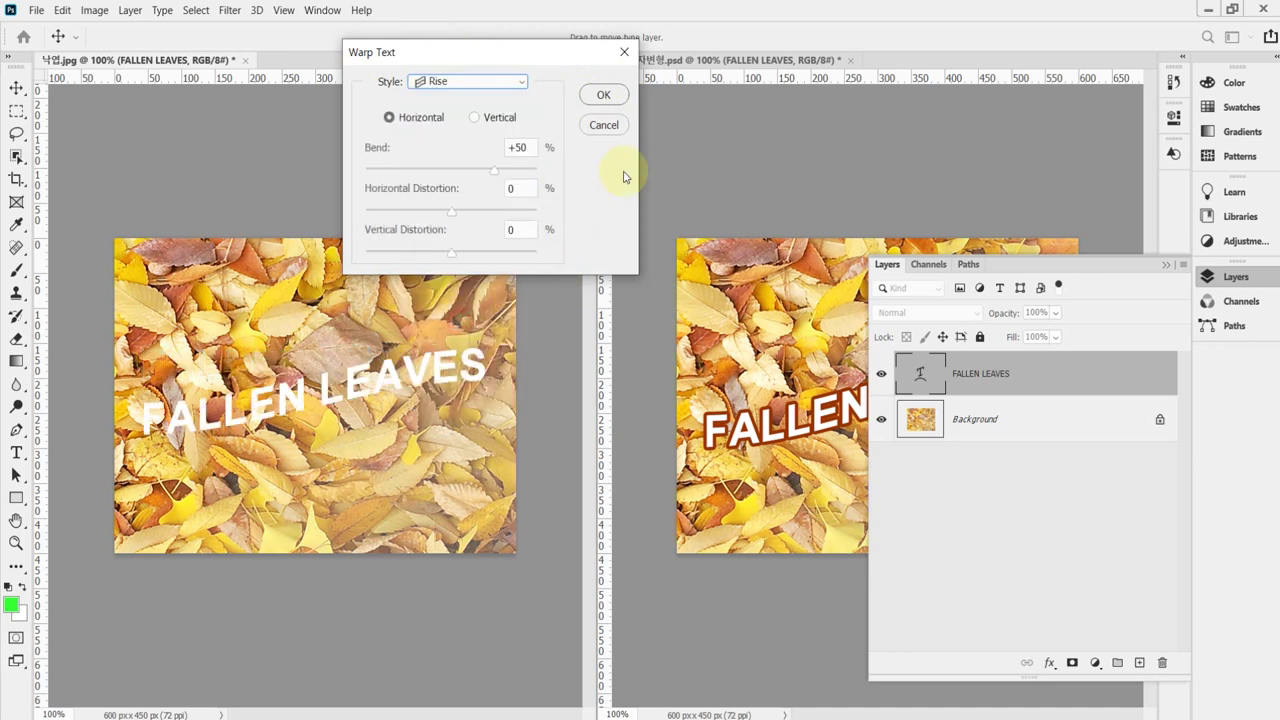
{"action": "double_click", "coordinate": [516, 148]}
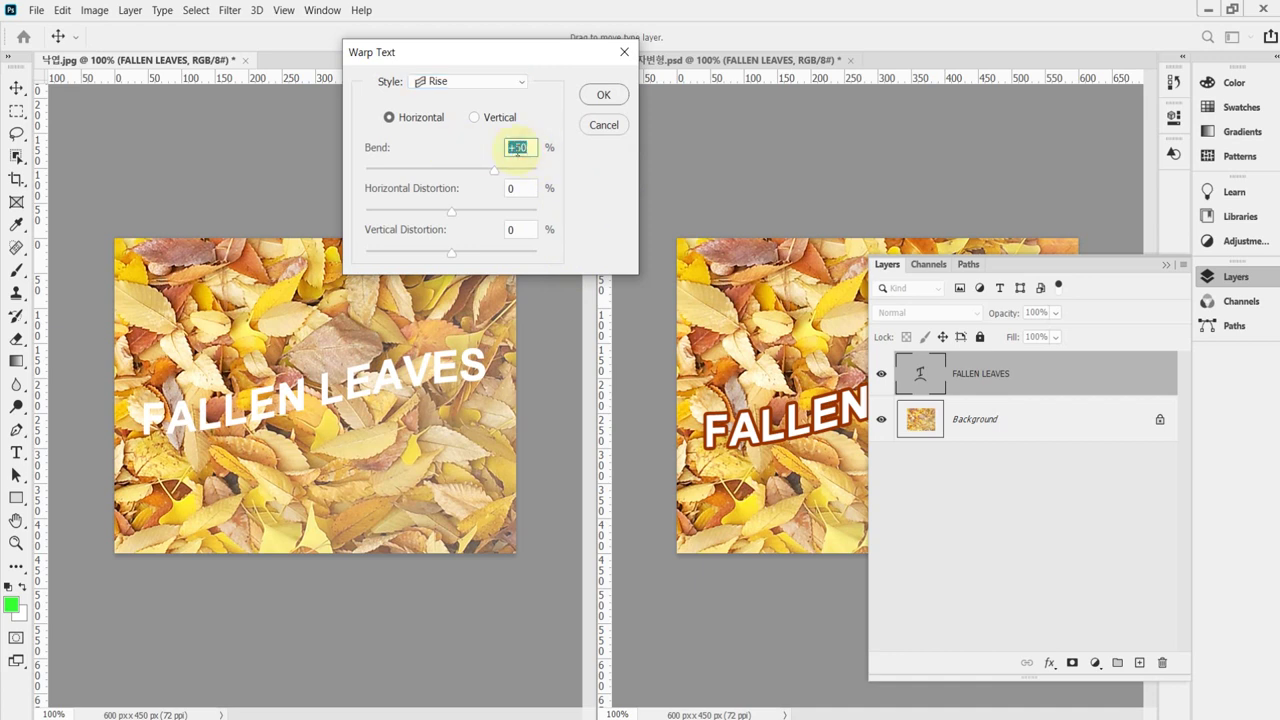
{"action": "key", "text": "Return"}
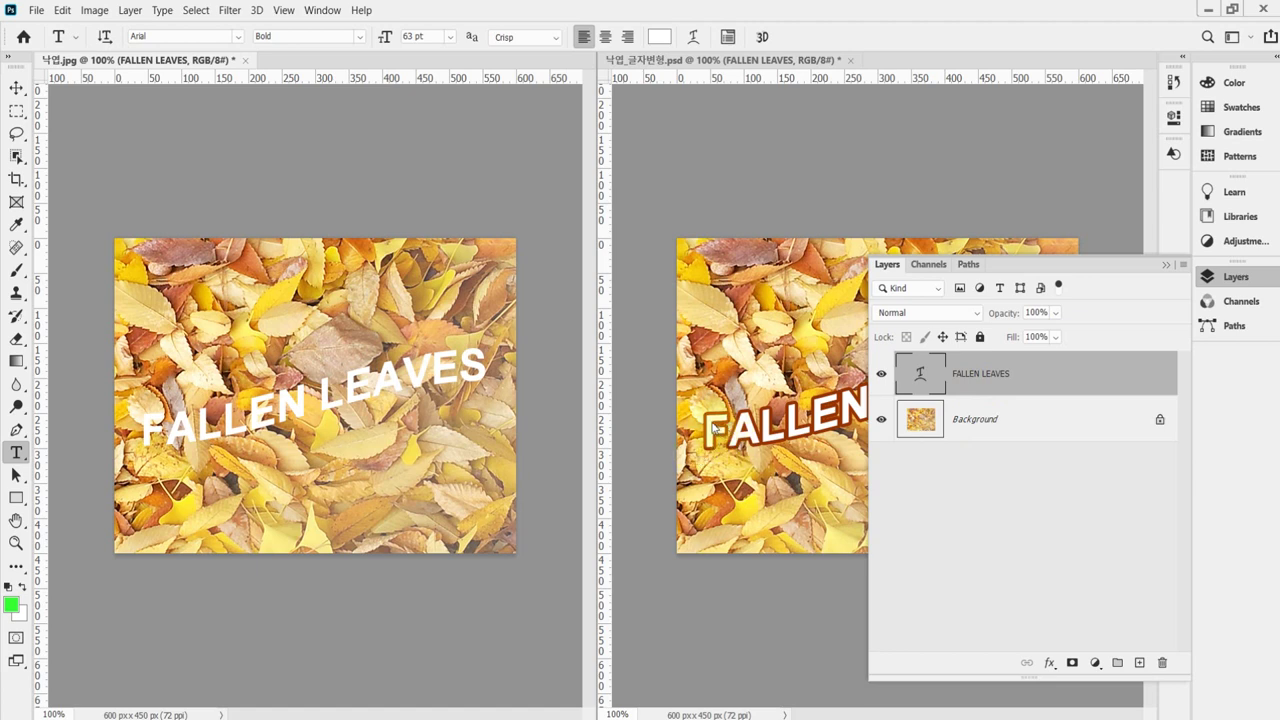
Add a Stroke effect to the FALLEN LEAVES text layer and set its size to 5 px
{"action": "left_click", "coordinate": [691, 423]}
{"action": "left_click", "coordinate": [1051, 661]}
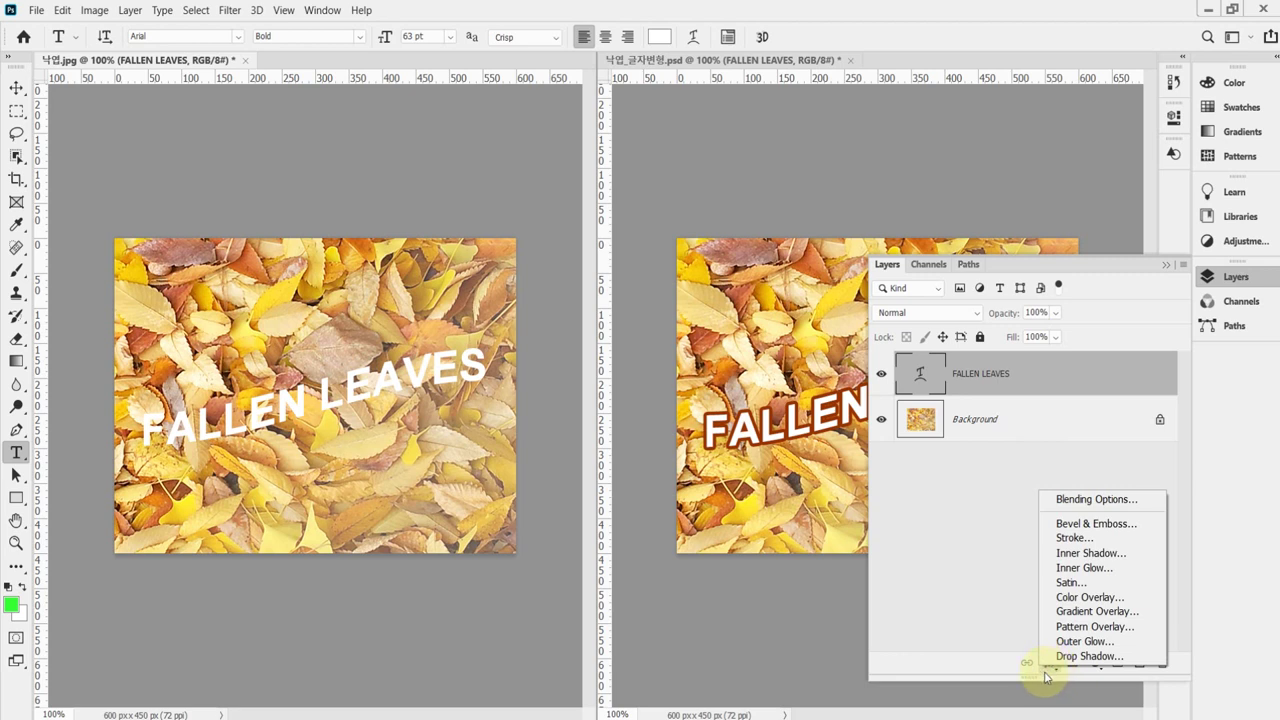
{"action": "left_click", "coordinate": [1080, 538]}
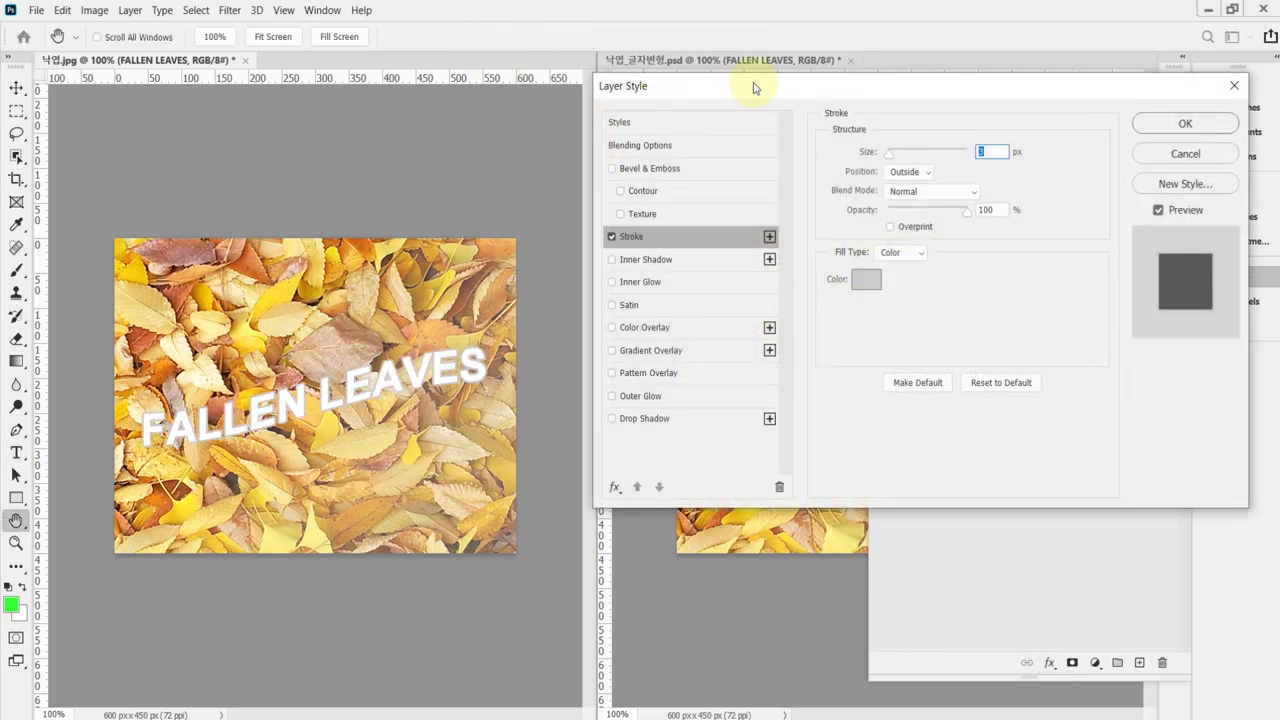
{"action": "left_click_drag", "start_coordinate": [755, 92], "coordinate": [718, 139]}
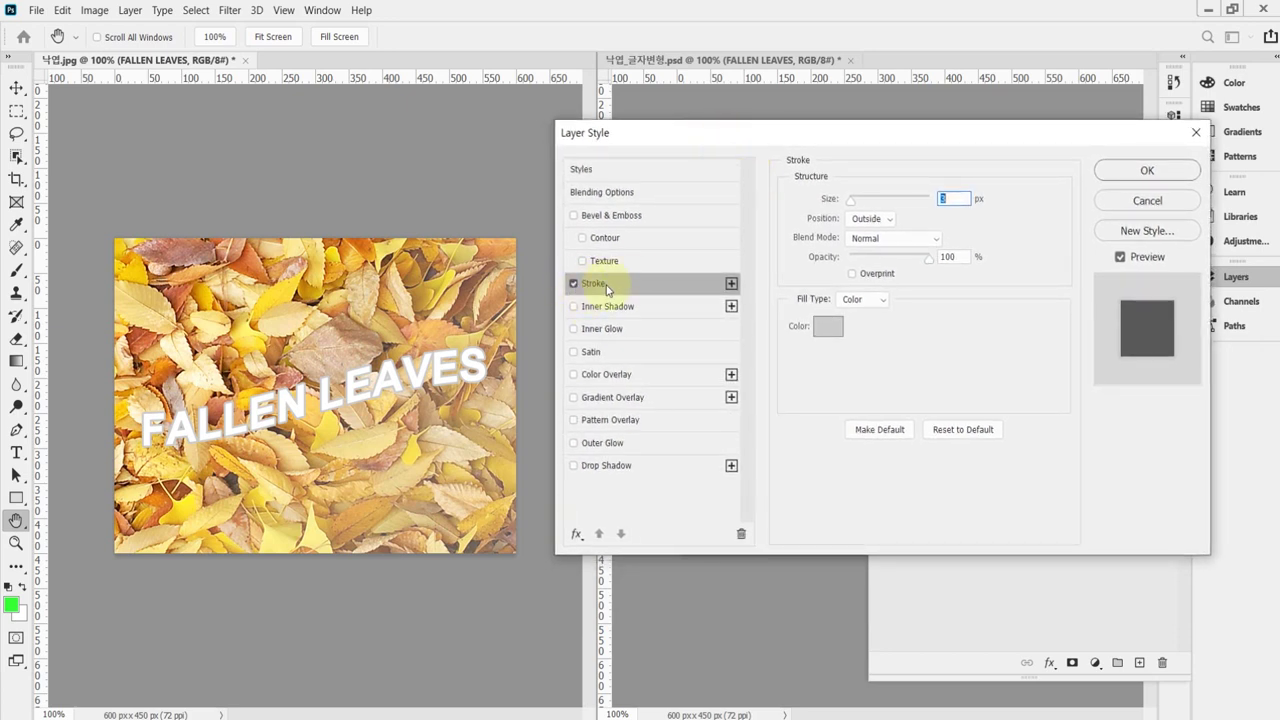
{"action": "left_click", "coordinate": [946, 201]}
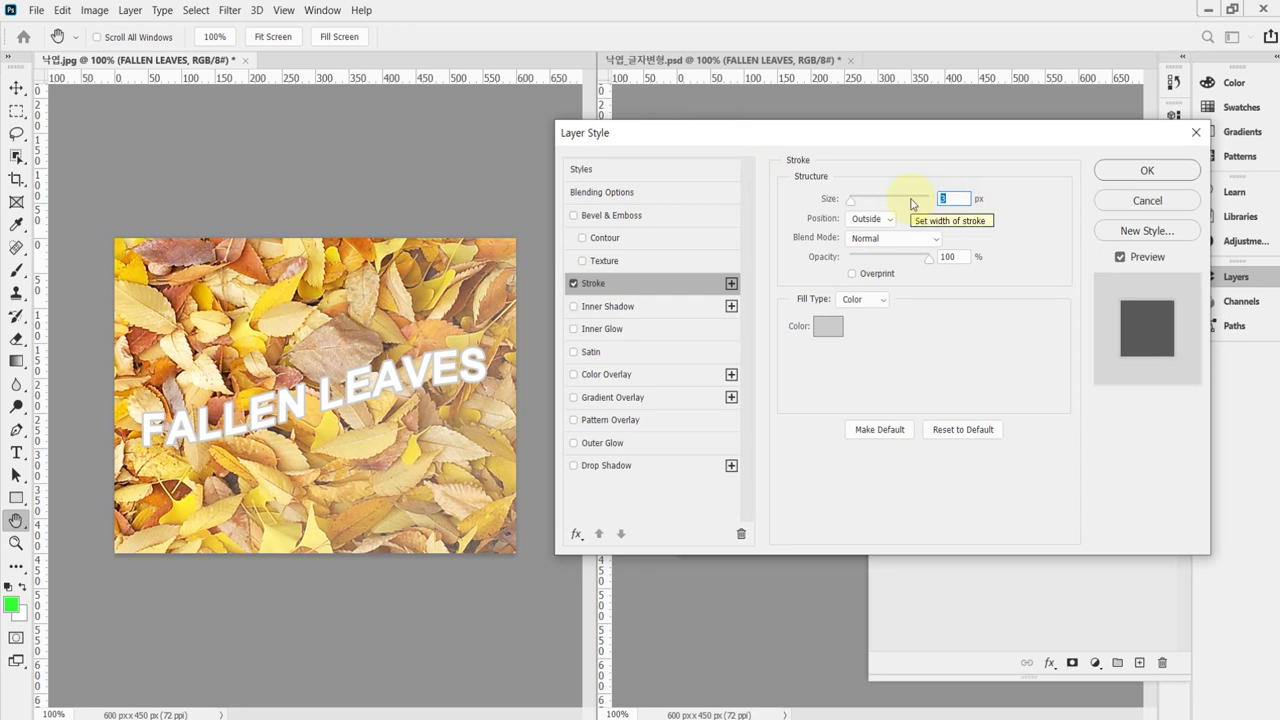
{"action": "type", "text": "5"}
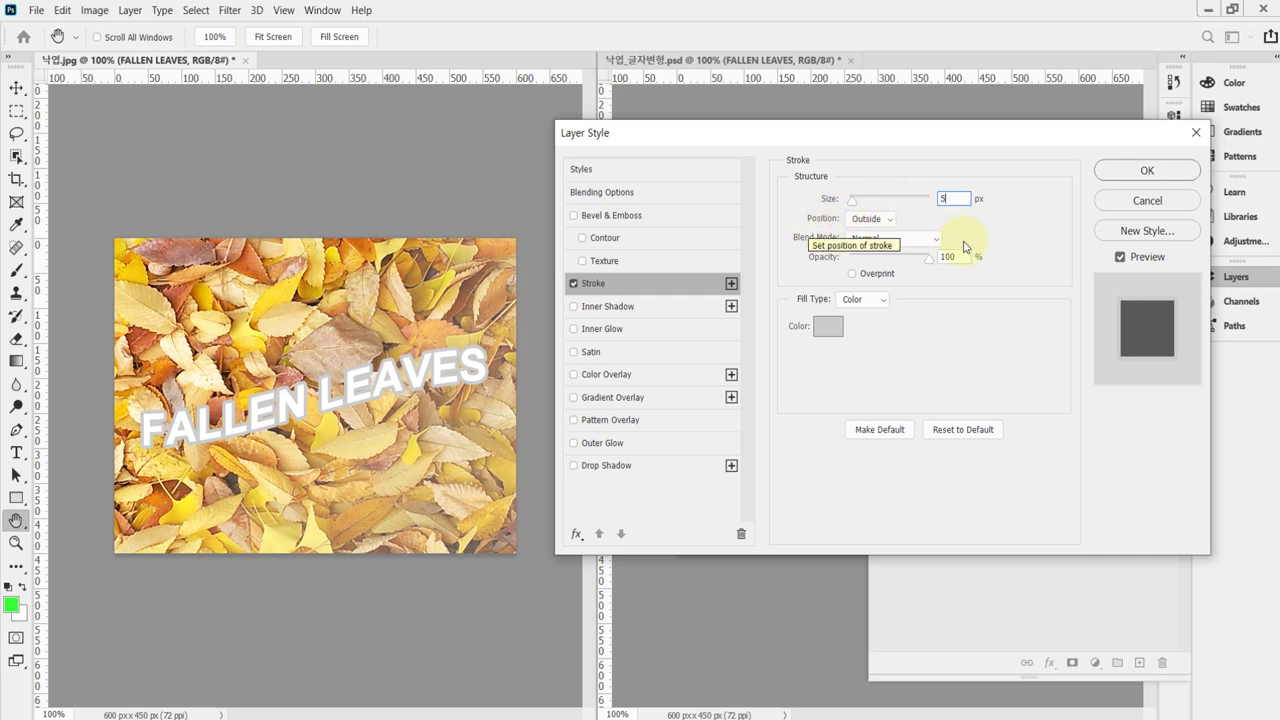
Try the Inside and Center positions for the text's stroke, and set the position back to Outside
{"action": "left_click", "coordinate": [892, 222]}
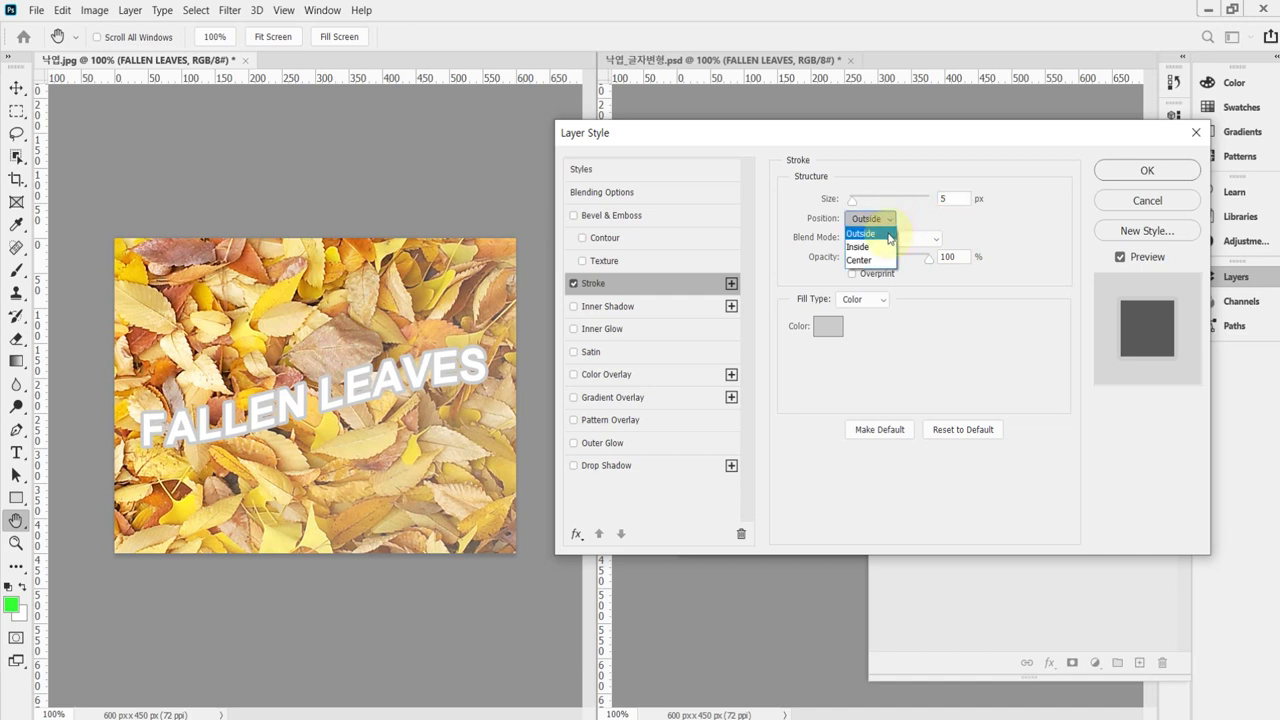
{"action": "left_click", "coordinate": [890, 220]}
{"action": "left_click", "coordinate": [892, 219]}
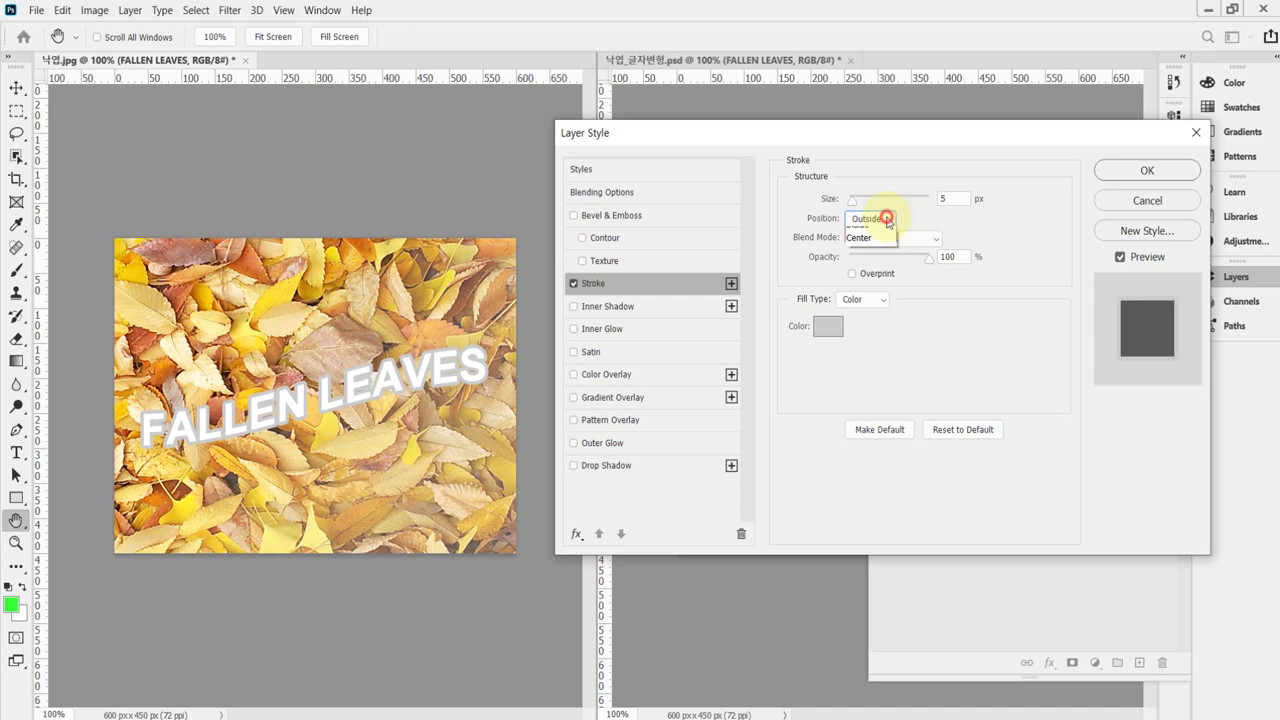
{"action": "left_click", "coordinate": [879, 247]}
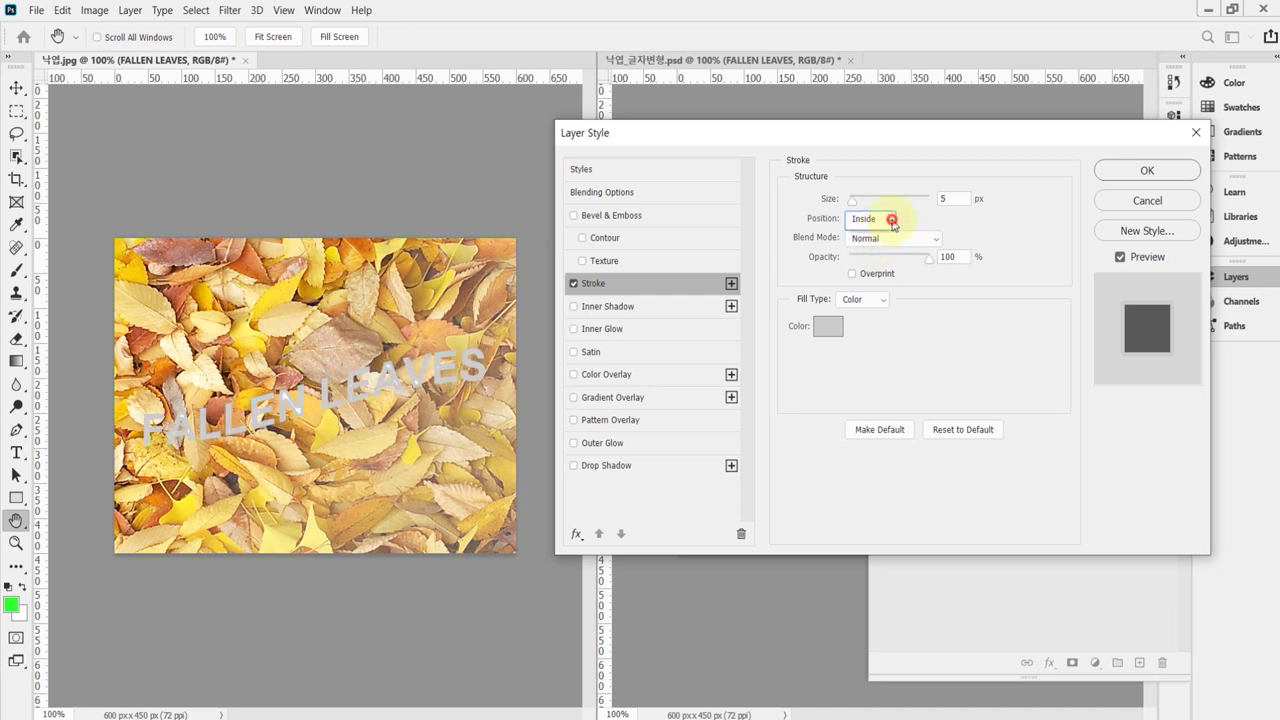
{"action": "left_click", "coordinate": [890, 218]}
{"action": "left_click", "coordinate": [893, 259]}
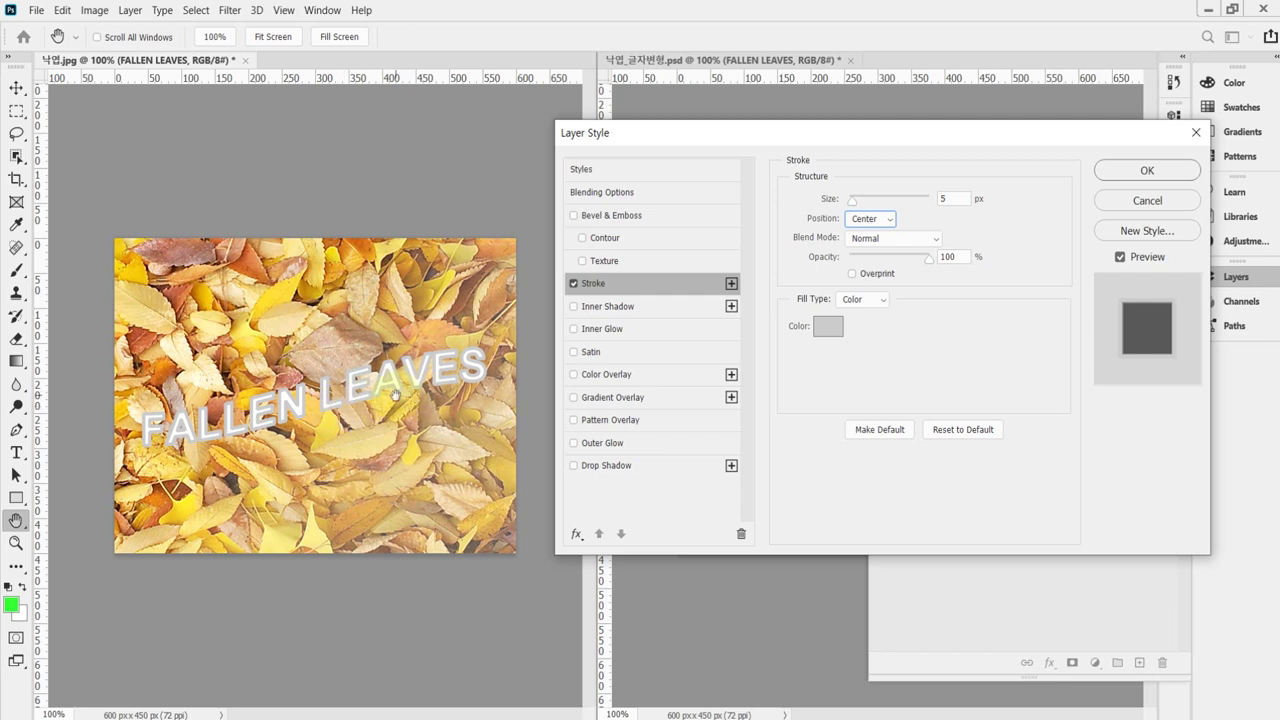
{"action": "left_click", "coordinate": [885, 220]}
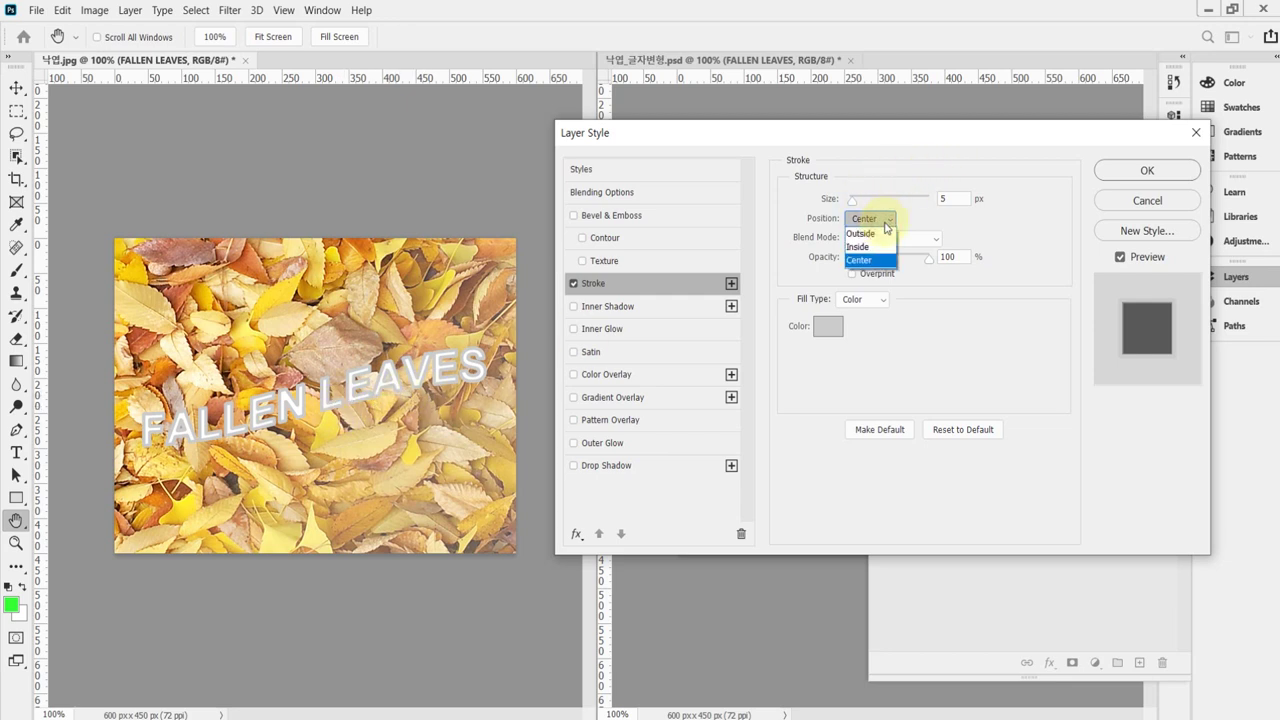
{"action": "left_click", "coordinate": [878, 233]}
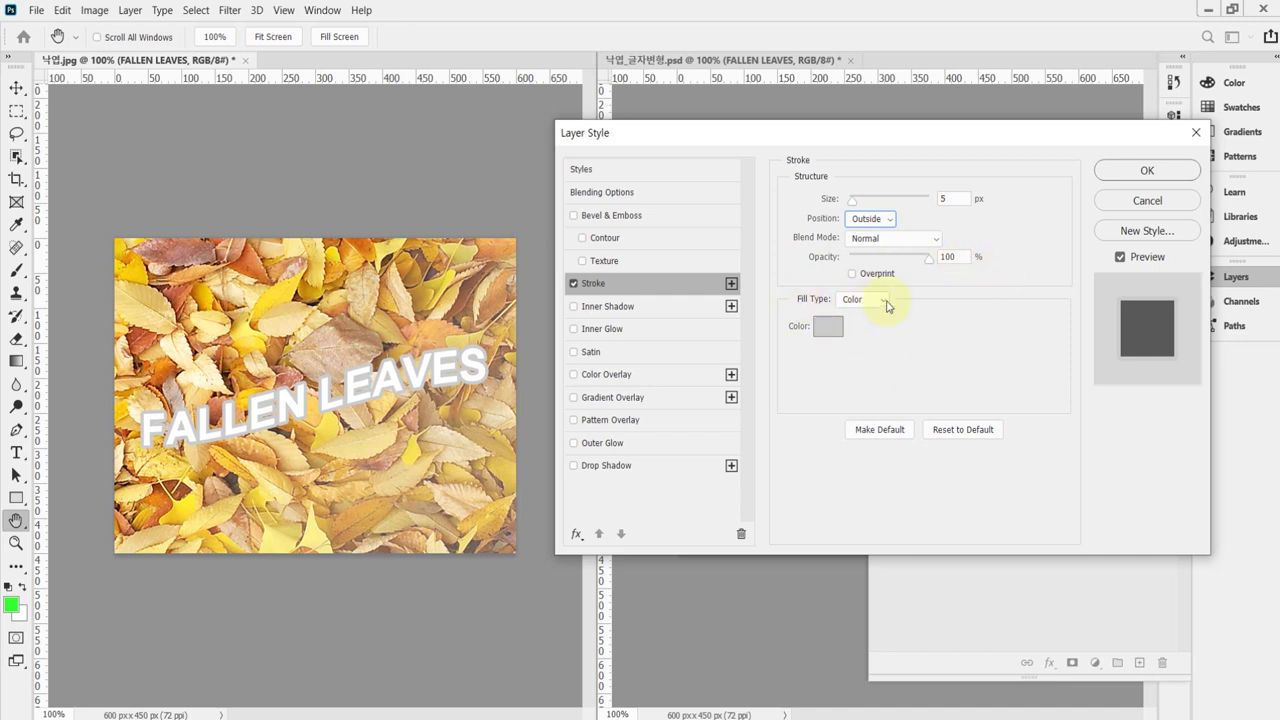
Set the stroke colour of the FALLEN LEAVES text to hex 930 and accept it
{"action": "left_click", "coordinate": [822, 331]}
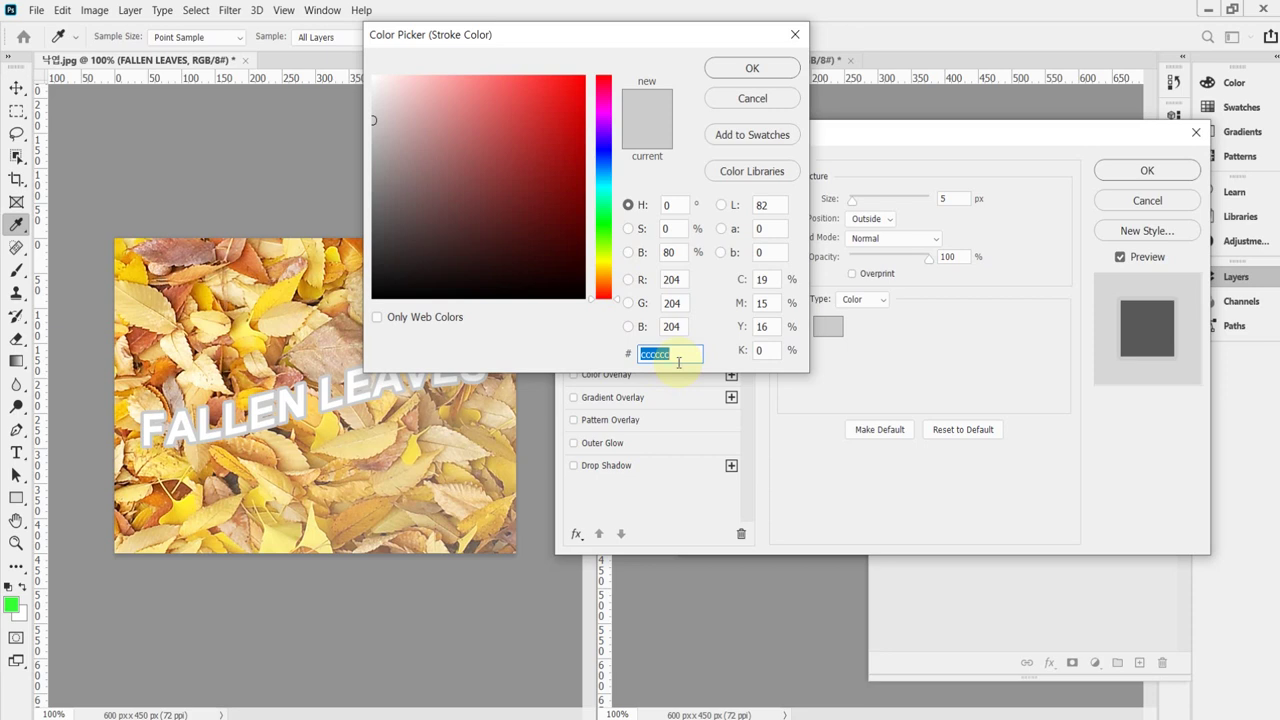
{"action": "type", "text": "93"}
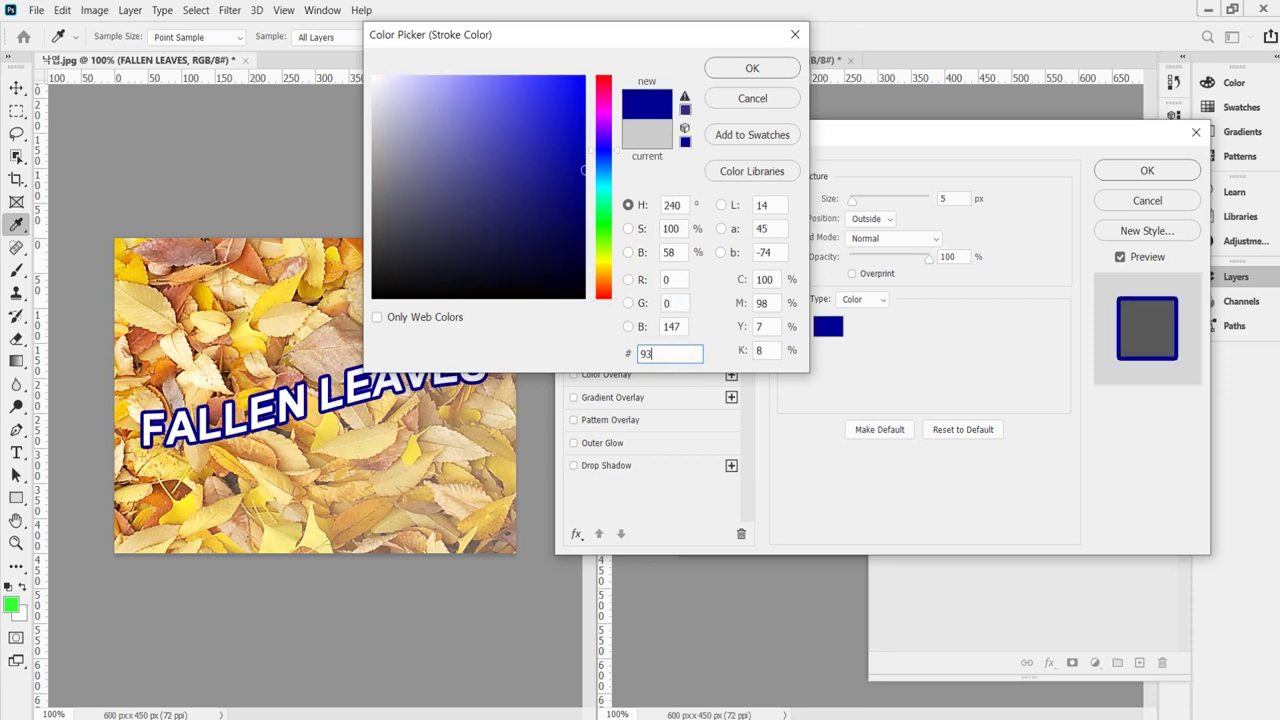
{"action": "type", "text": "0"}
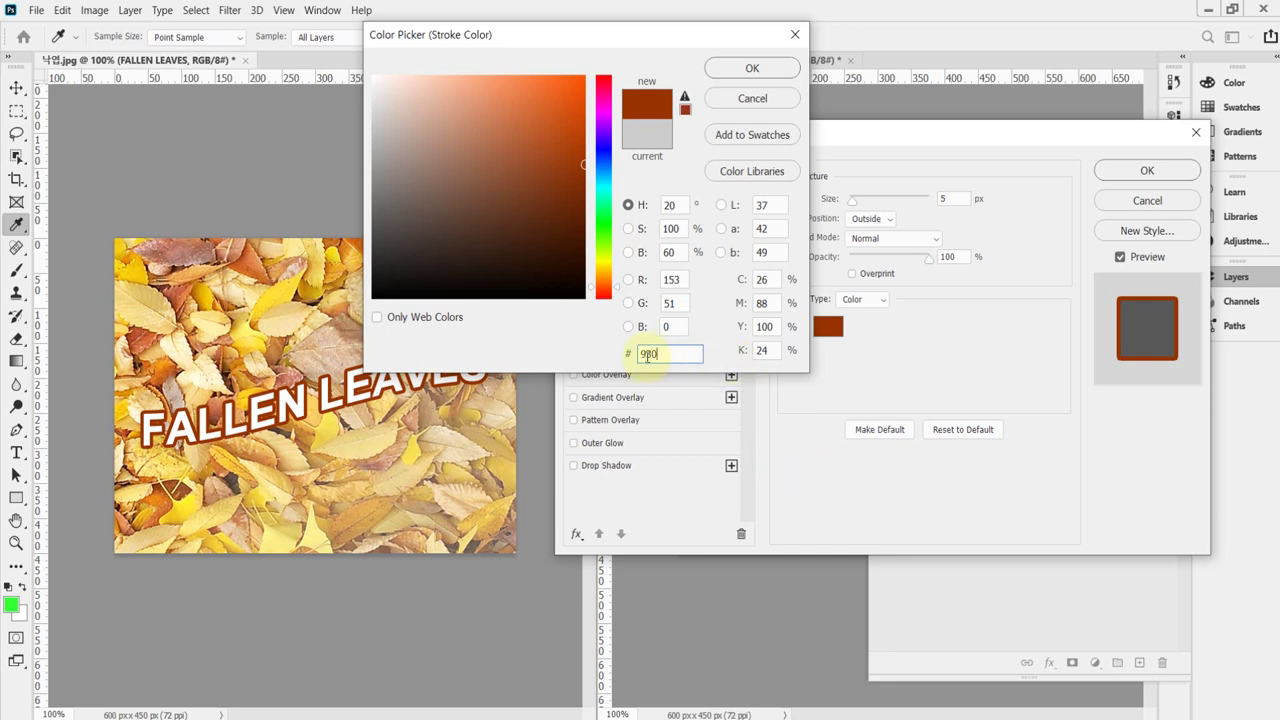
{"action": "left_click_drag", "start_coordinate": [647, 354], "coordinate": [641, 354]}
{"action": "left_click", "coordinate": [762, 74]}
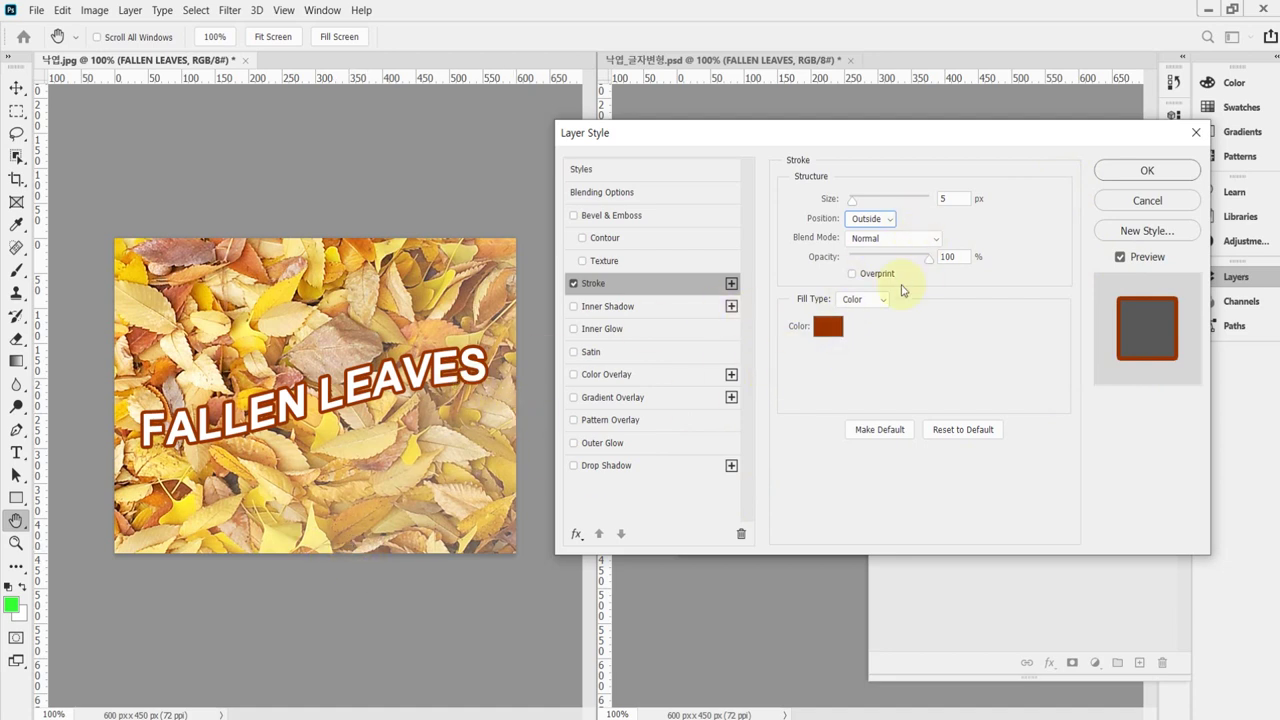
Try a Gradient stroke fill with its black stop recoloured to 930, discard that gradient, and return the fill type to Color
{"action": "left_click", "coordinate": [881, 300]}
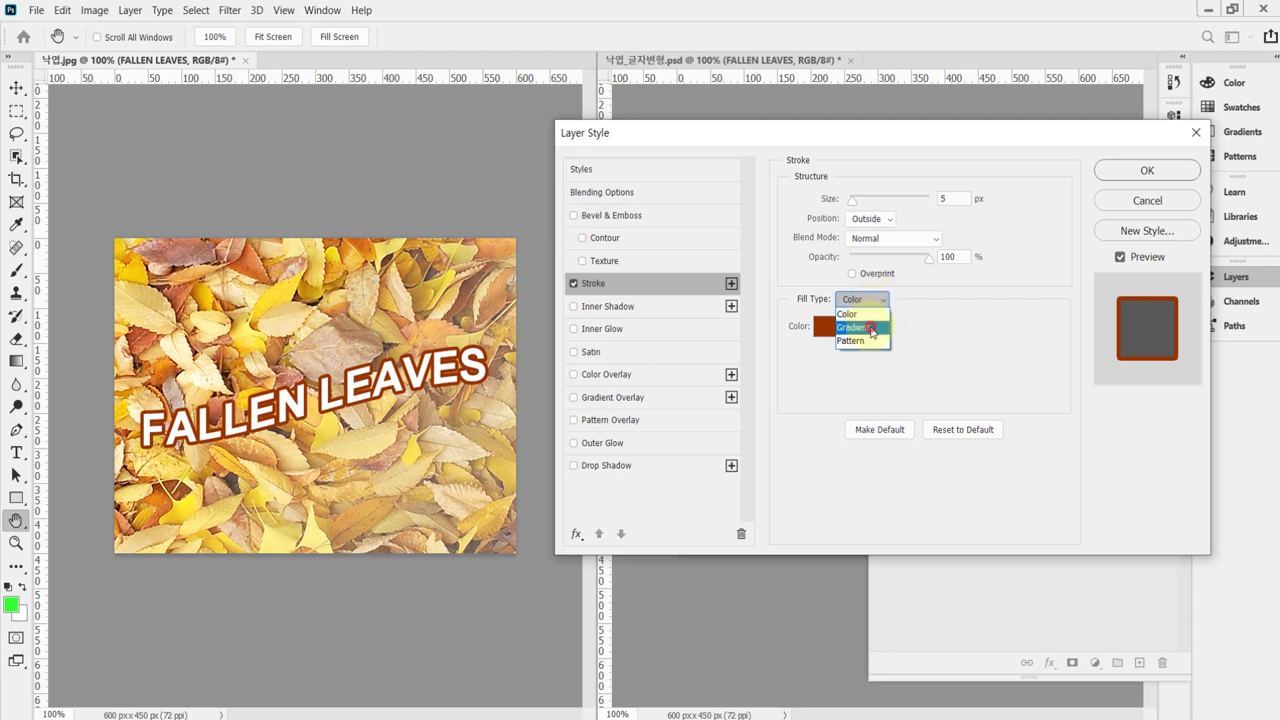
{"action": "left_click", "coordinate": [871, 329]}
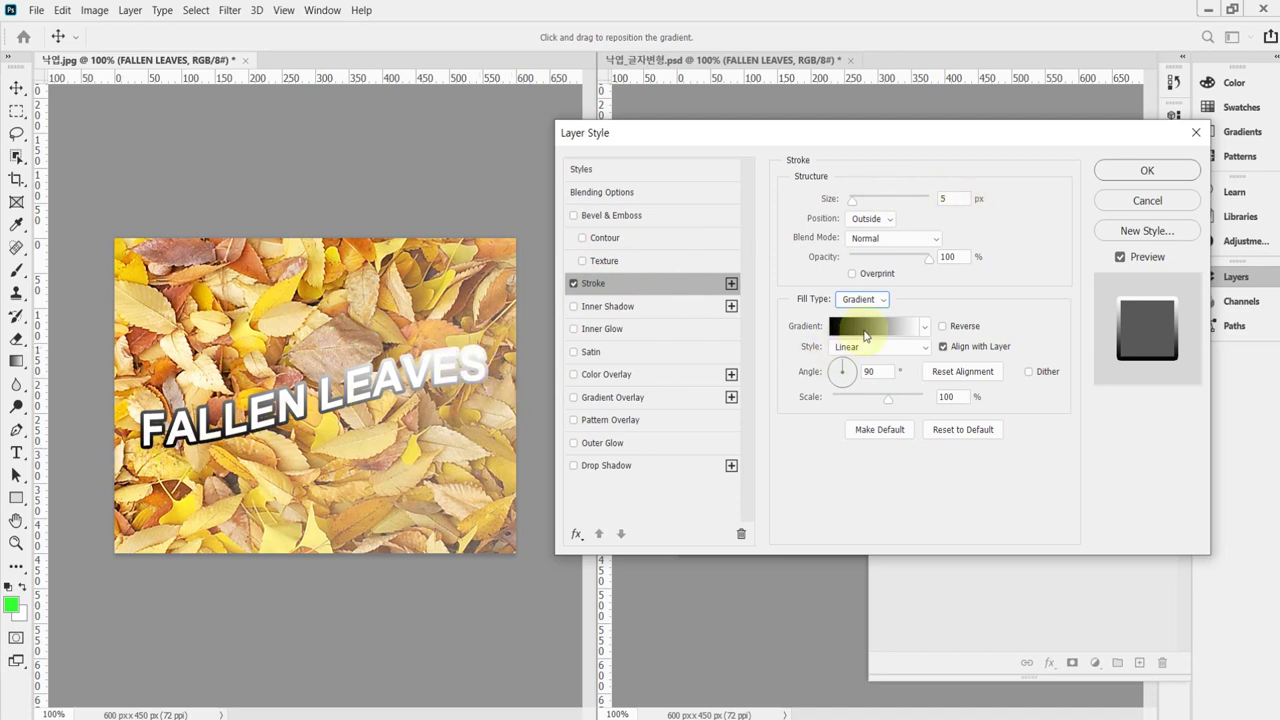
{"action": "left_click", "coordinate": [865, 335]}
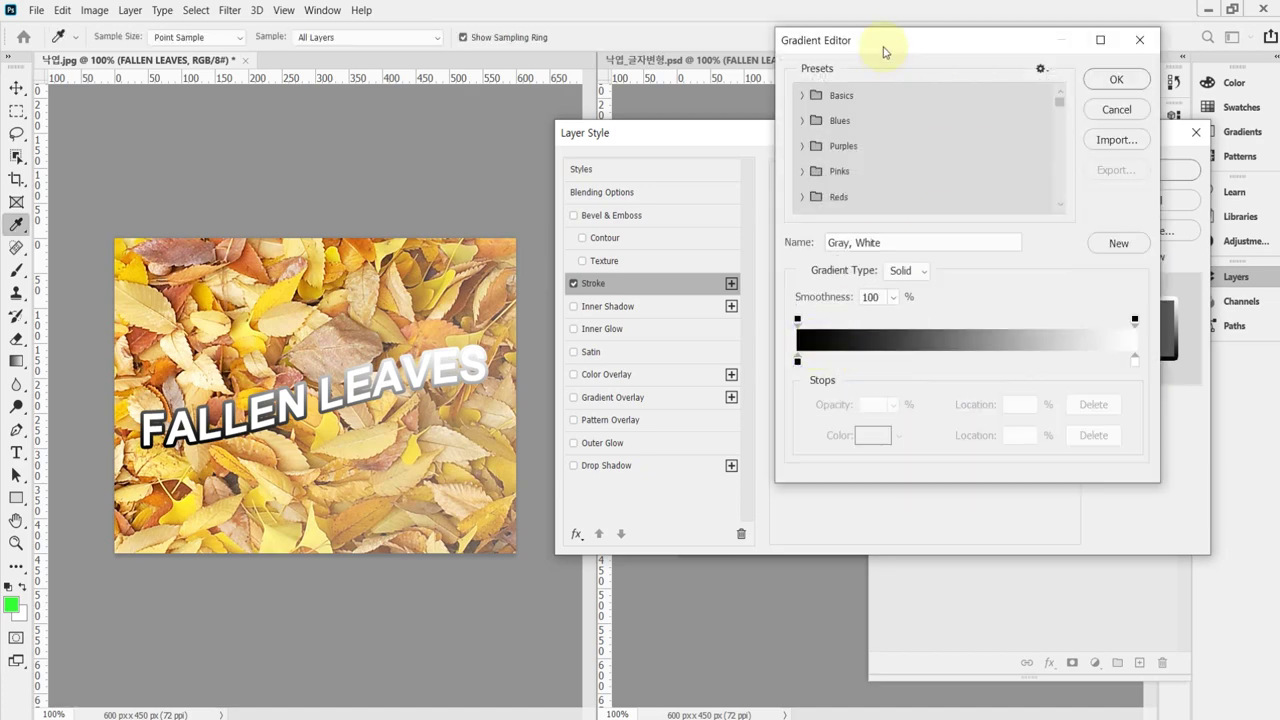
{"action": "mouse_move", "coordinate": [884, 45]}
{"action": "left_mouse_down"}
{"action": "mouse_move", "coordinate": [612, 183]}
{"action": "mouse_move", "coordinate": [639, 405]}
{"action": "left_mouse_up"}
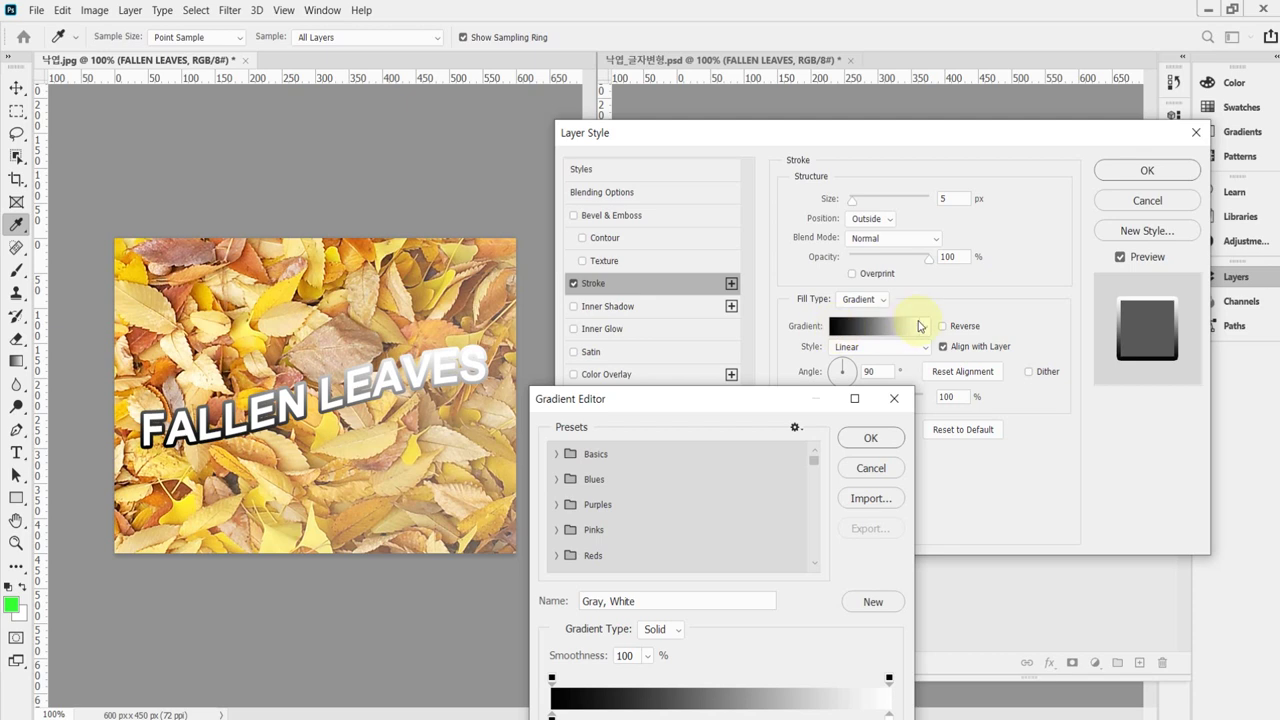
{"action": "mouse_move", "coordinate": [768, 405]}
{"action": "left_mouse_down"}
{"action": "mouse_move", "coordinate": [718, 184]}
{"action": "mouse_move", "coordinate": [797, 180]}
{"action": "left_mouse_up"}
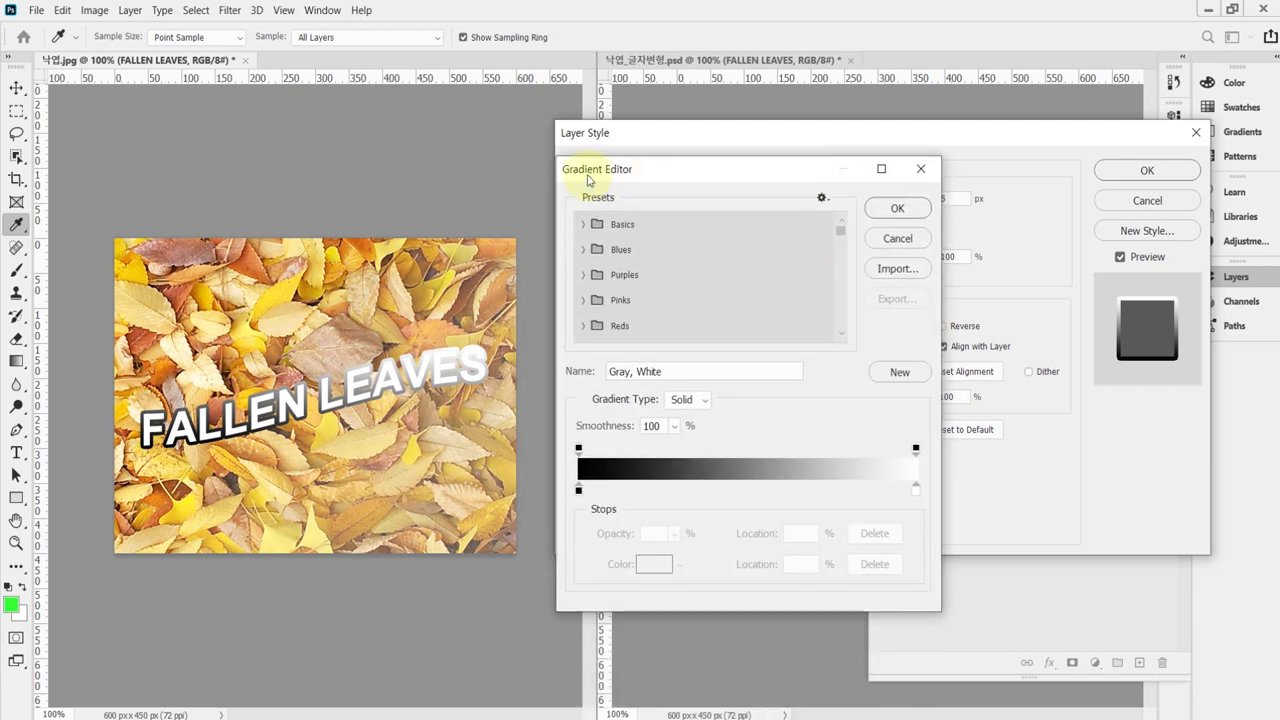
{"action": "left_click", "coordinate": [578, 490]}
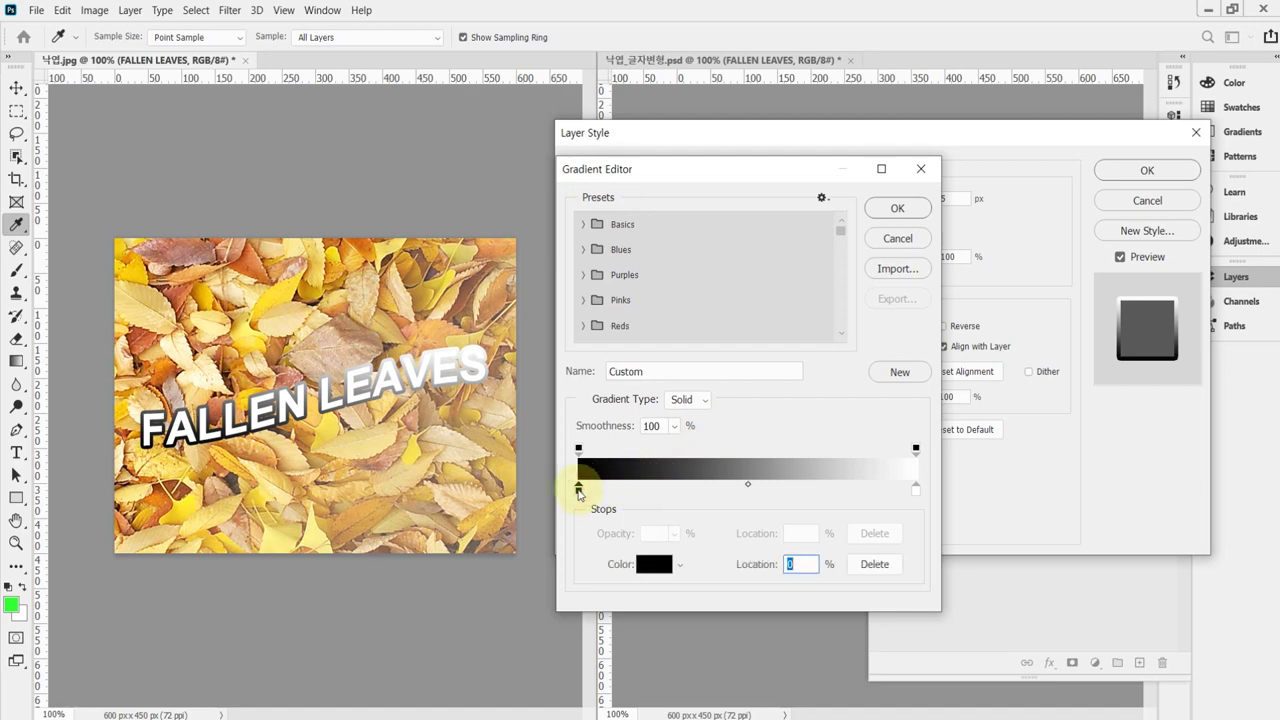
{"action": "double_click", "coordinate": [578, 490]}
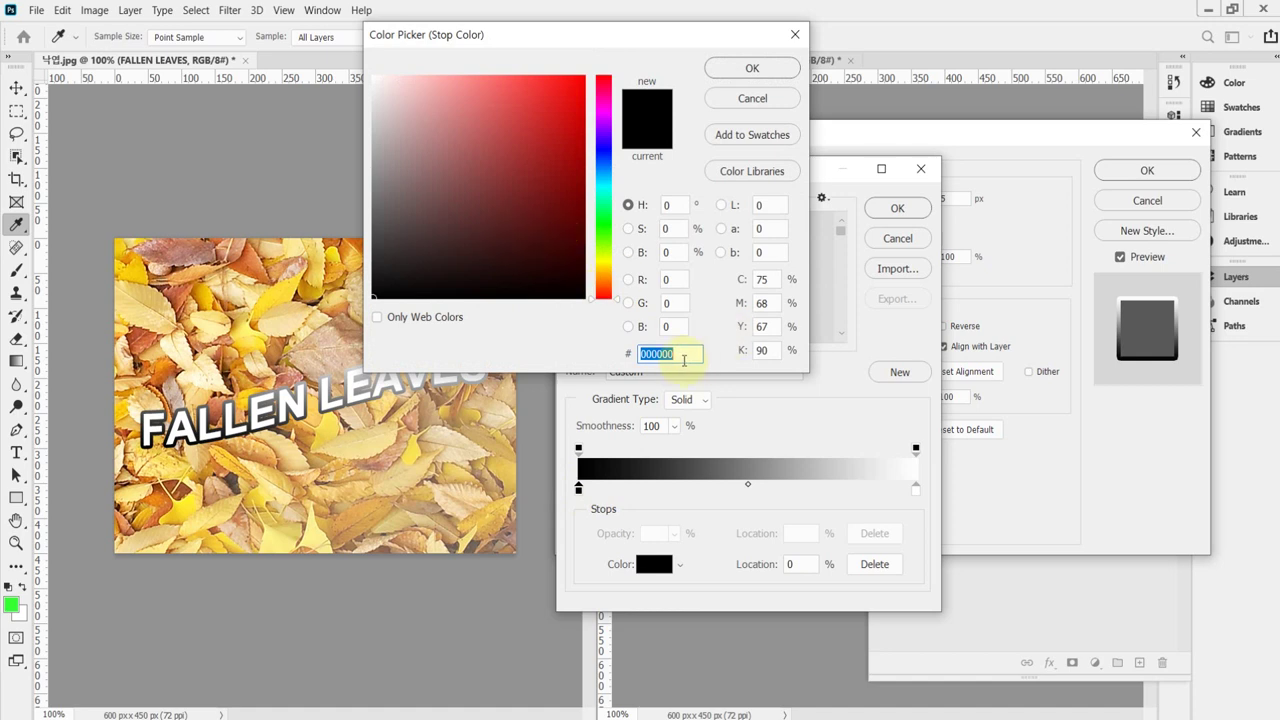
{"action": "type", "text": "930"}
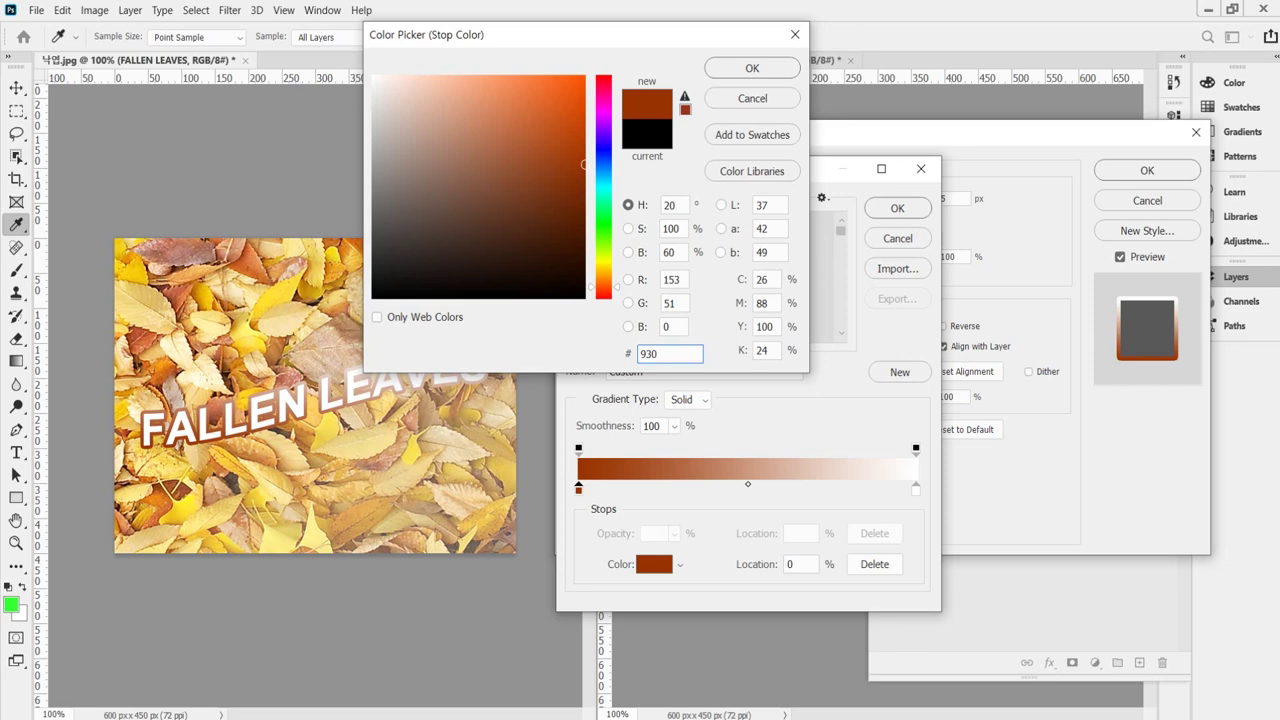
{"action": "key", "text": "Return"}
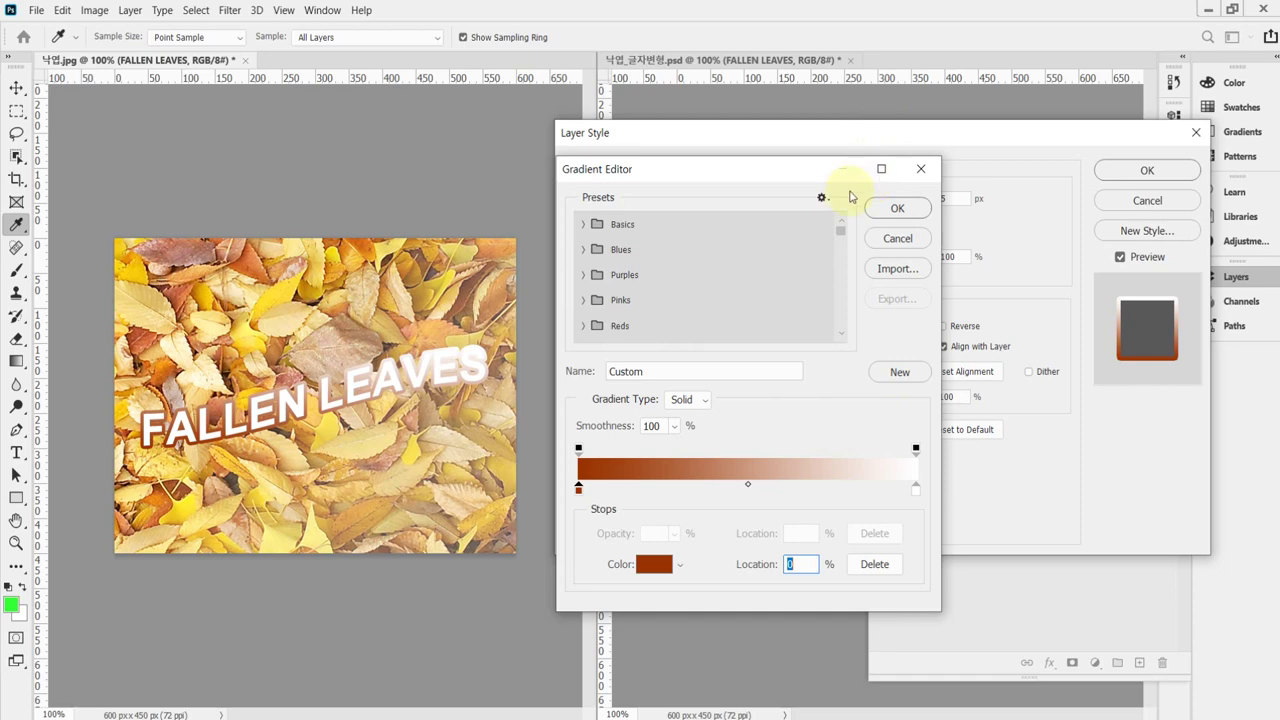
{"action": "left_click", "coordinate": [928, 178]}
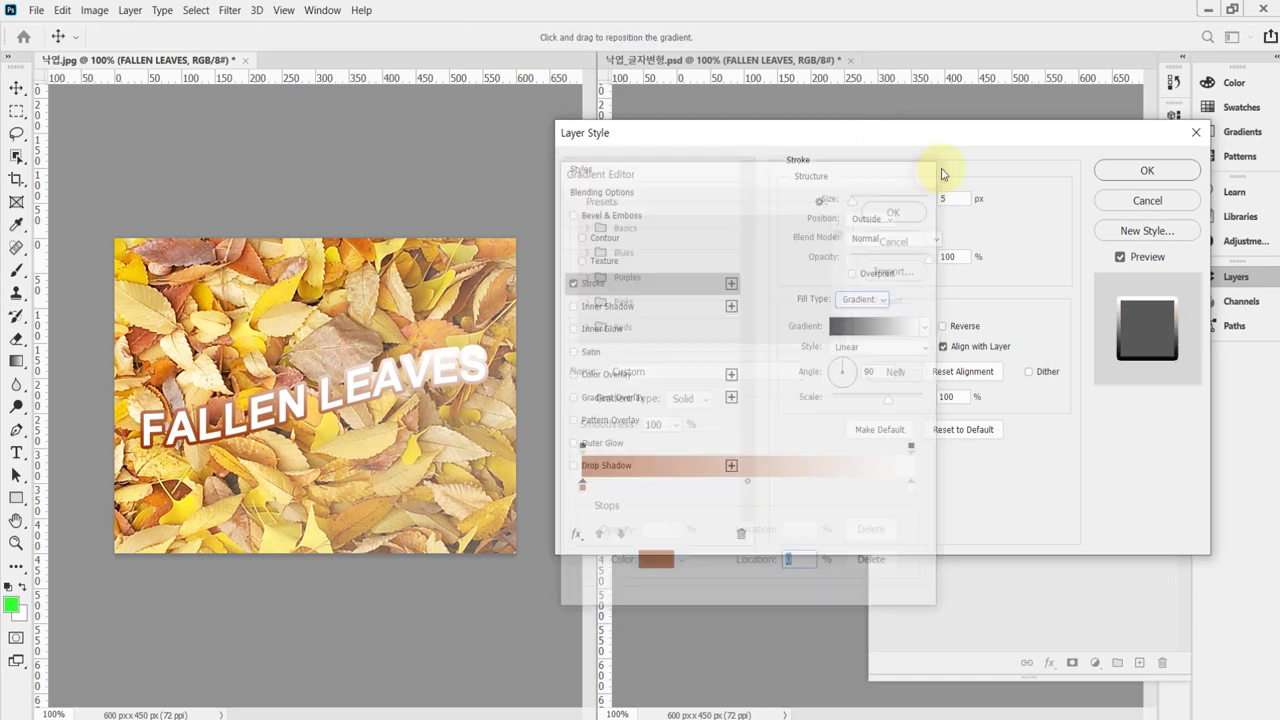
{"action": "left_click", "coordinate": [864, 300]}
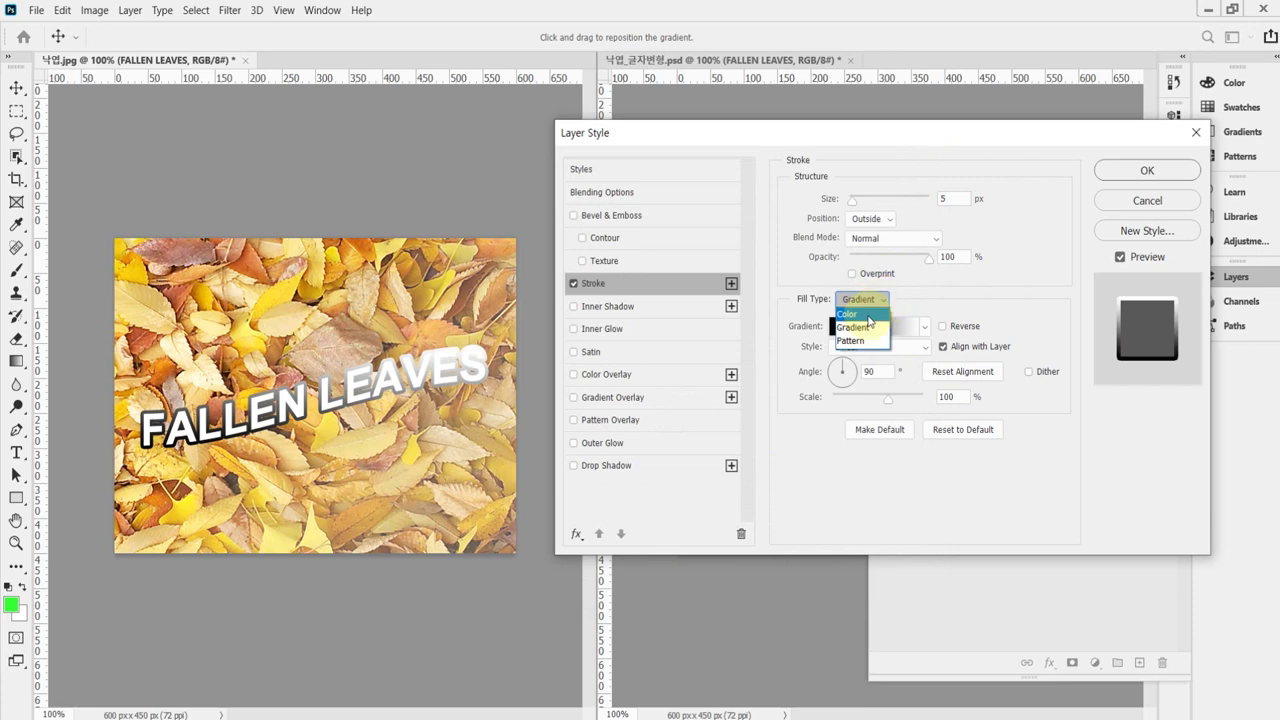
{"action": "left_click", "coordinate": [848, 314]}
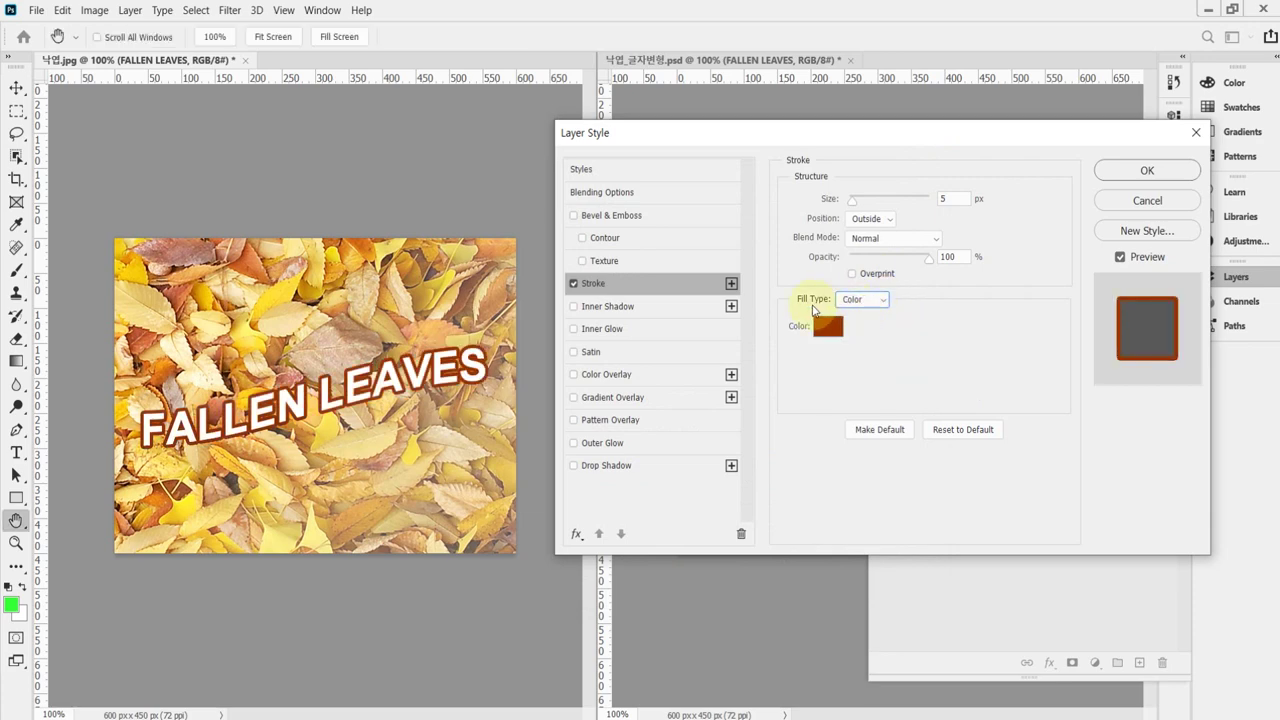
Keep 993300 as the stroke colour and apply the layer style to the FALLEN LEAVES text
{"action": "left_click", "coordinate": [828, 328]}
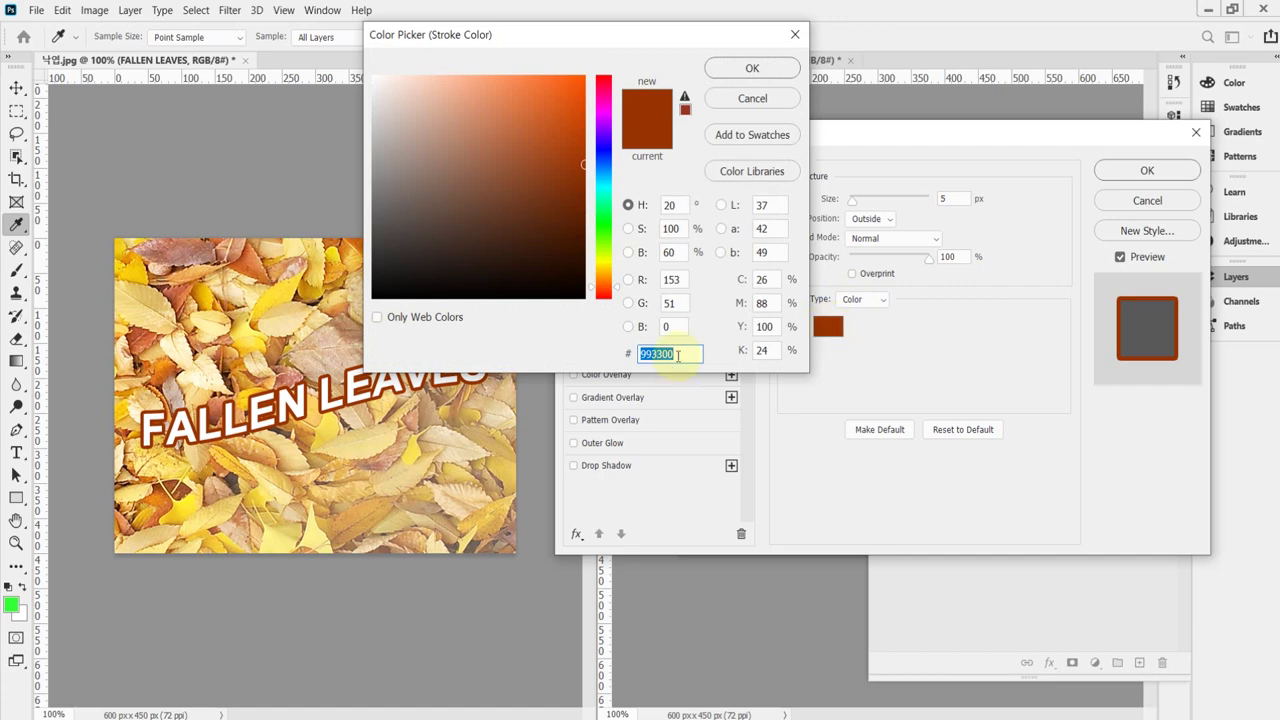
{"action": "left_click", "coordinate": [765, 68]}
{"action": "left_click", "coordinate": [1137, 172]}
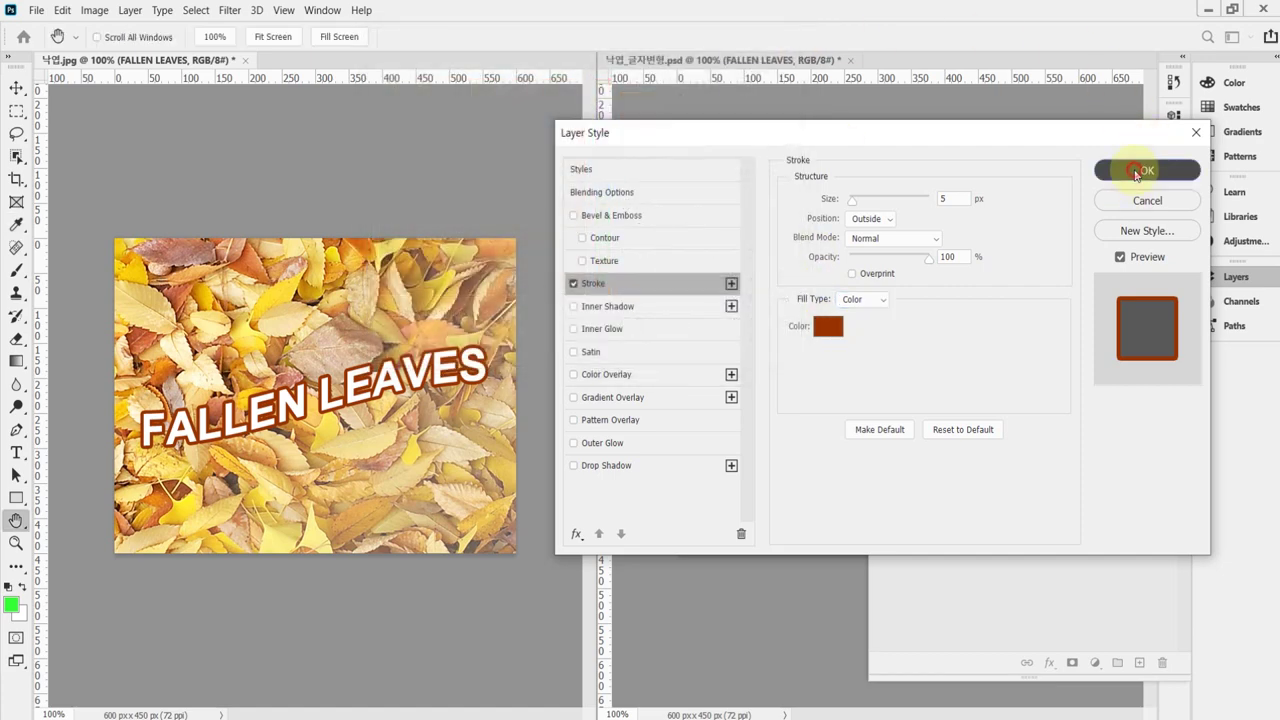
{"action": "left_click", "coordinate": [1218, 285]}
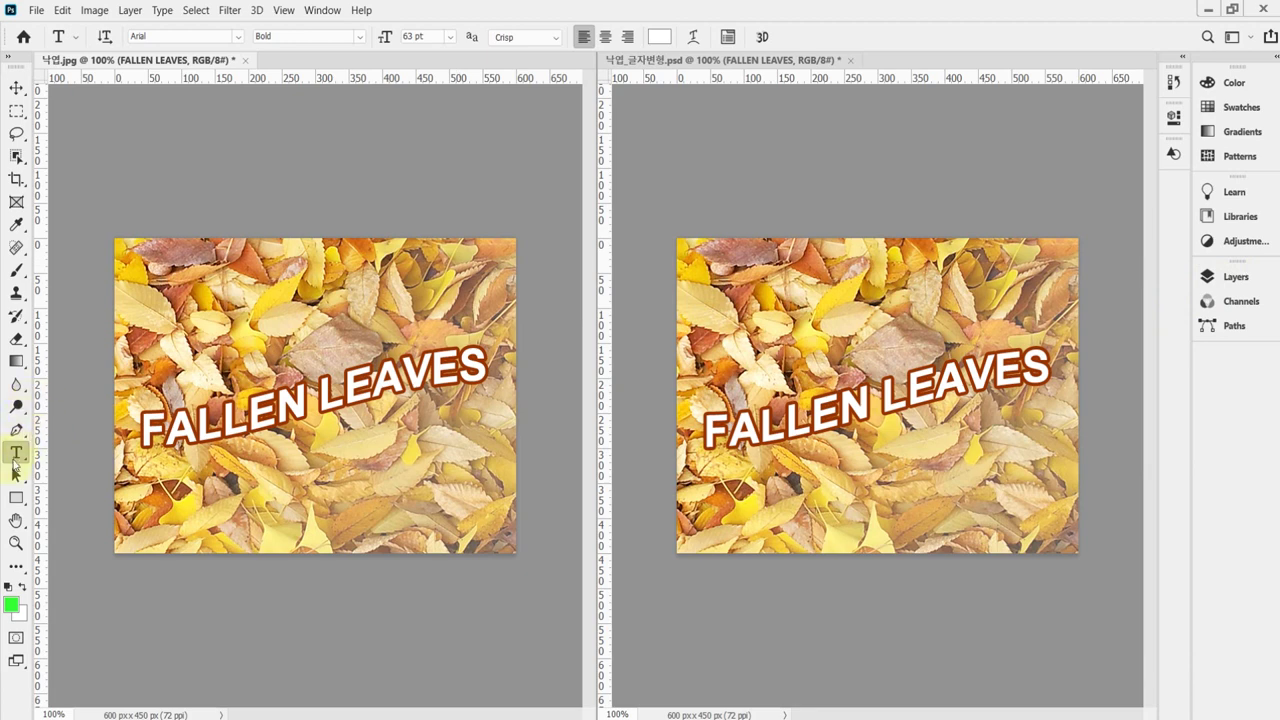
Review the Horizontal Type tool, the text layer's Stroke effect, and the Rise warp settings and available warp styles of the FALLEN LEAVES text
{"action": "right_click", "coordinate": [17, 453]}
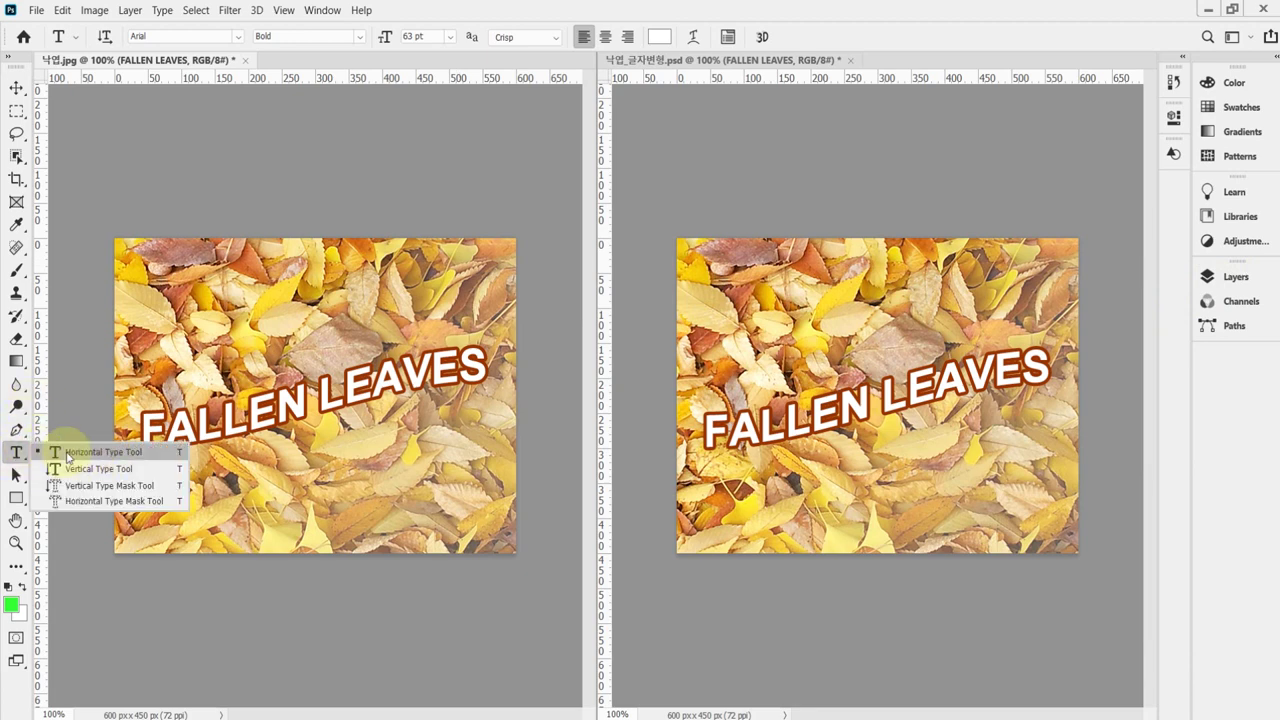
{"action": "left_click", "coordinate": [68, 458]}
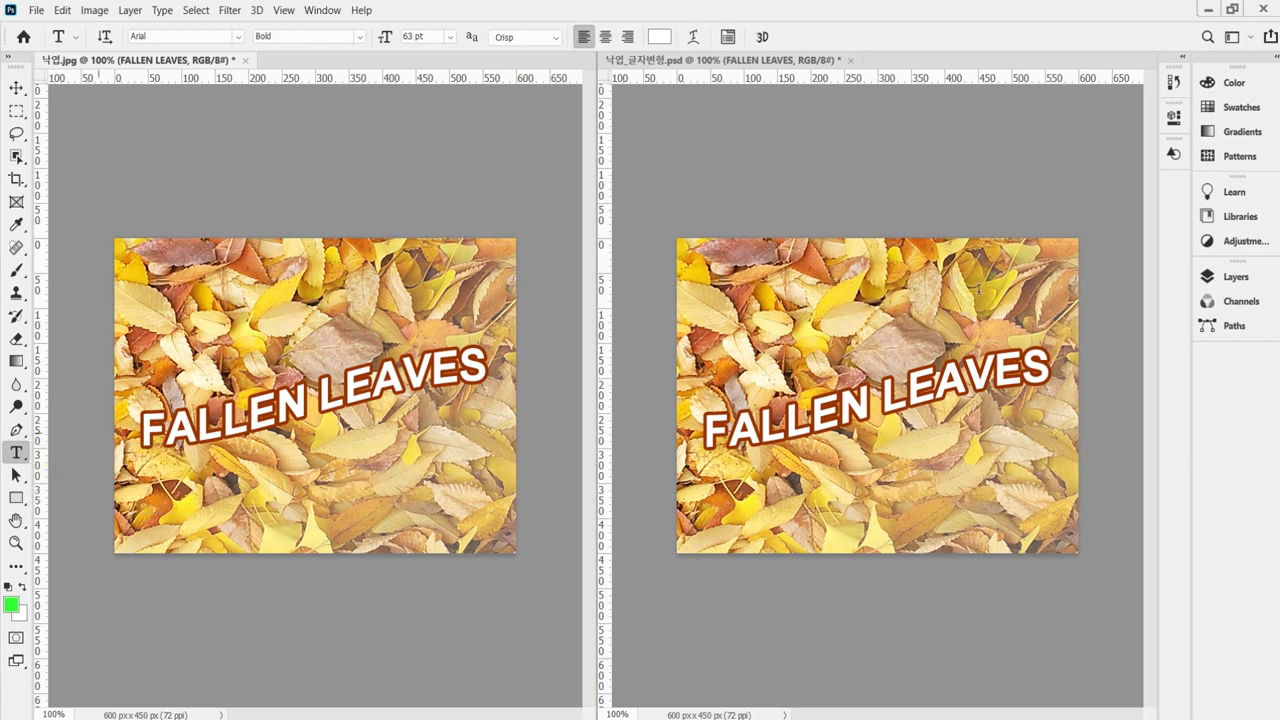
{"action": "left_click", "coordinate": [1233, 277]}
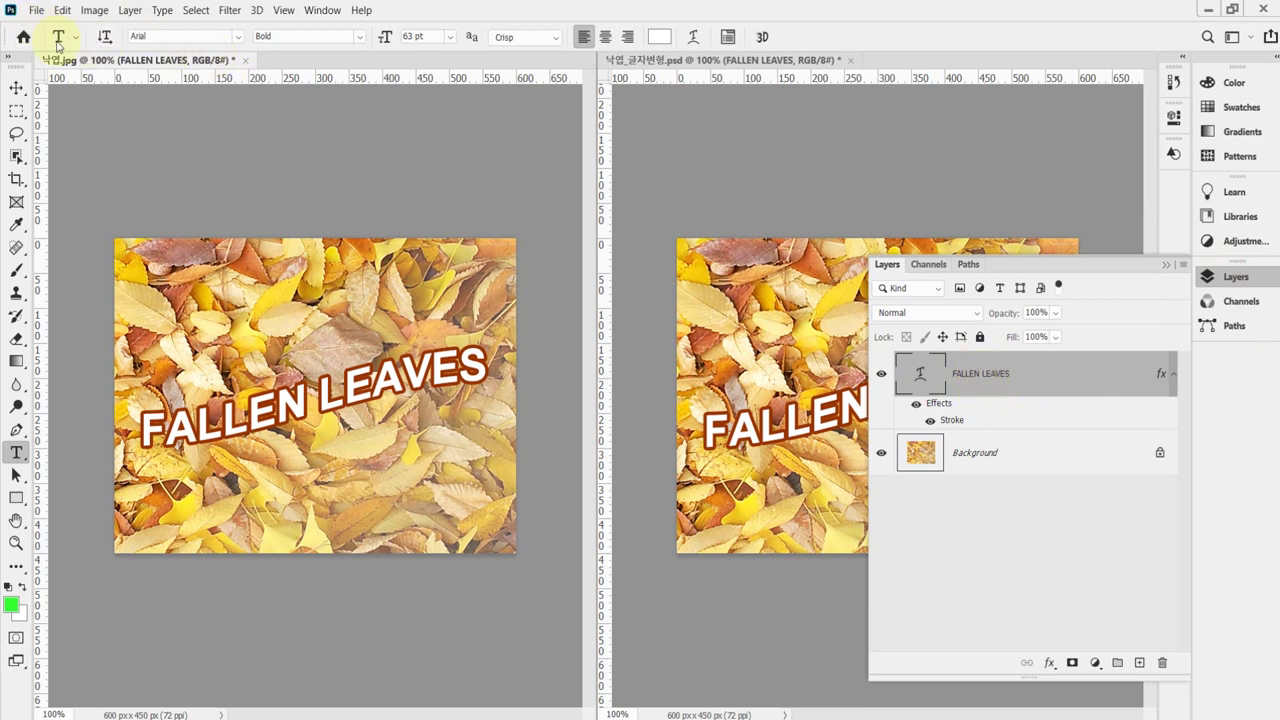
{"action": "left_click", "coordinate": [695, 38]}
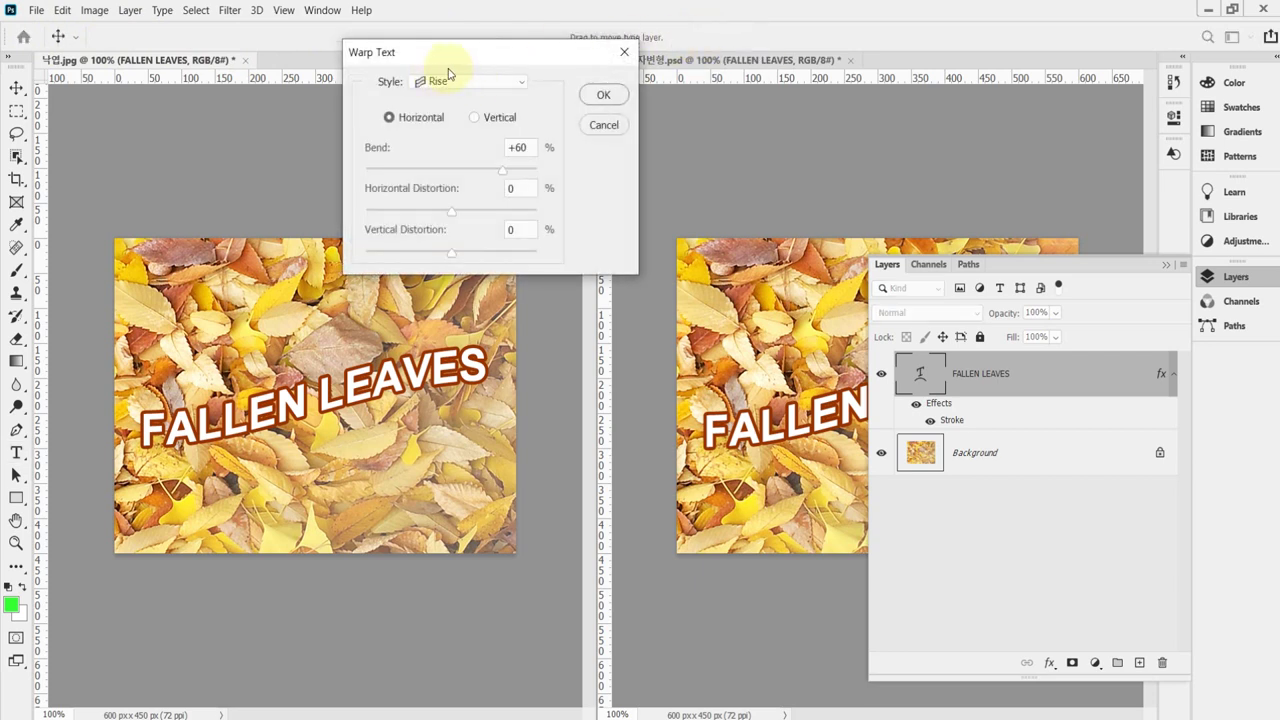
{"action": "left_click", "coordinate": [519, 86]}
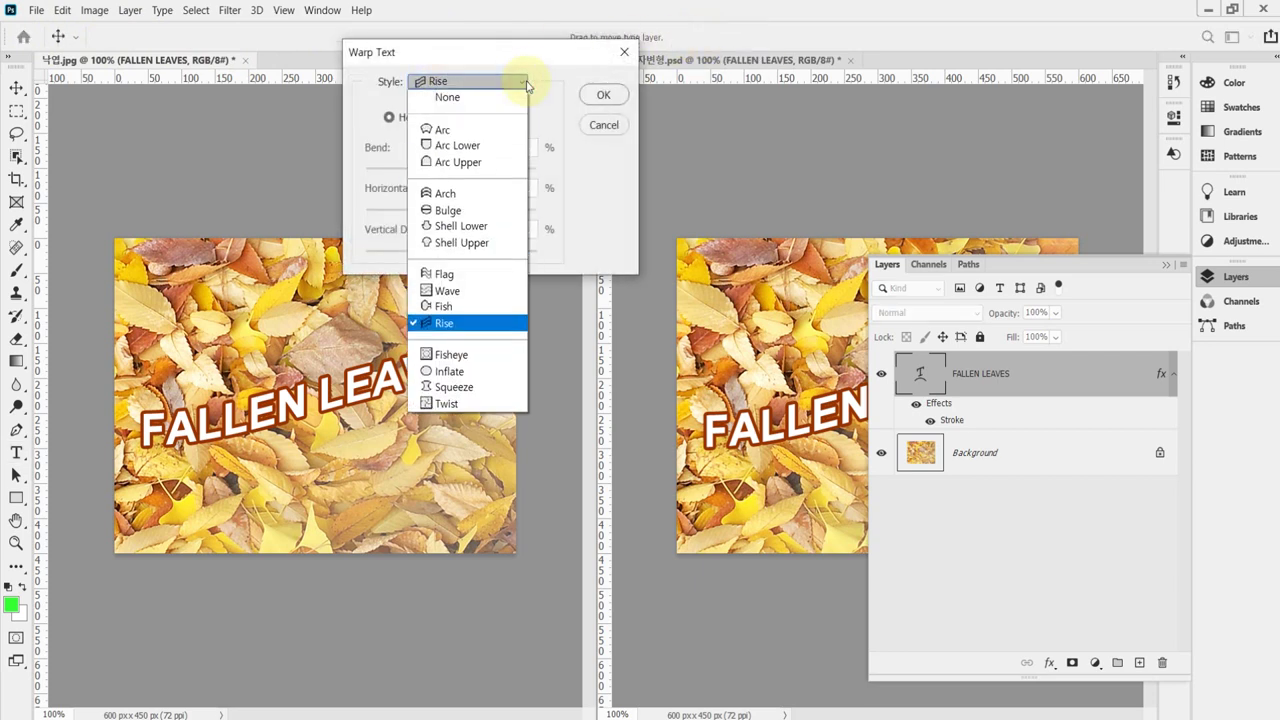
{"action": "left_click", "coordinate": [535, 85]}
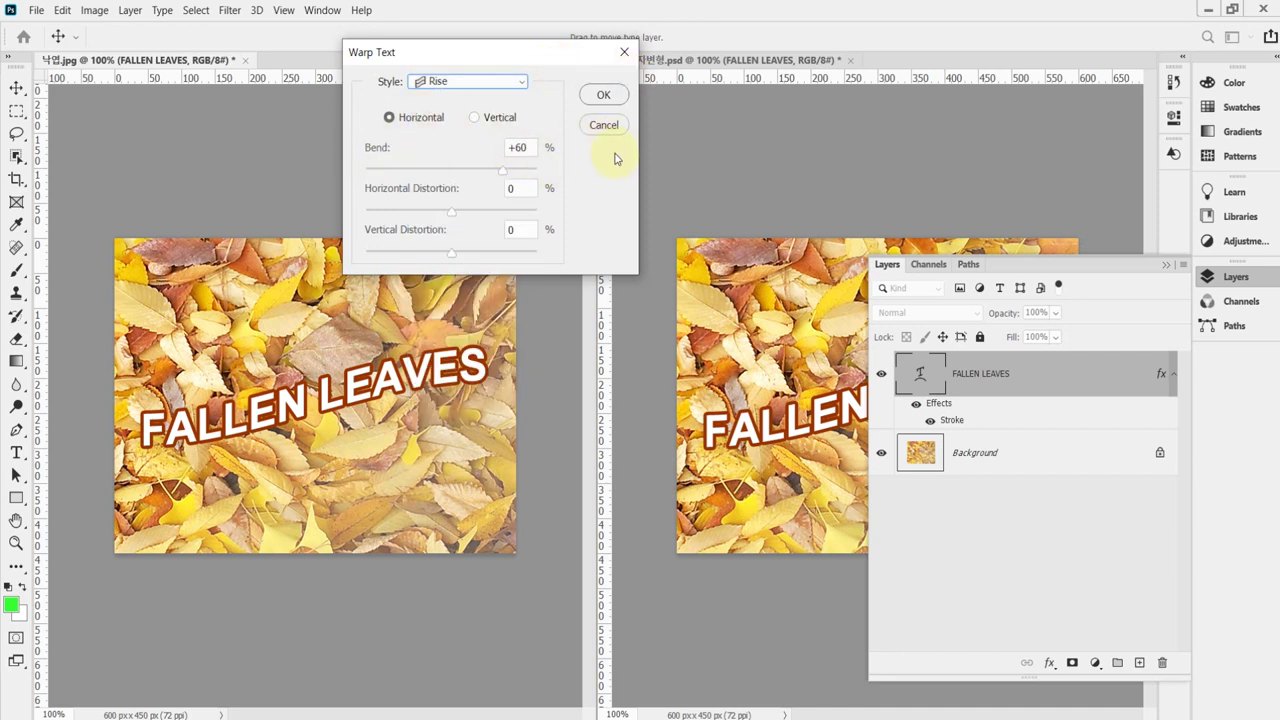
{"action": "left_click", "coordinate": [603, 94]}
{"action": "left_click", "coordinate": [1228, 278]}
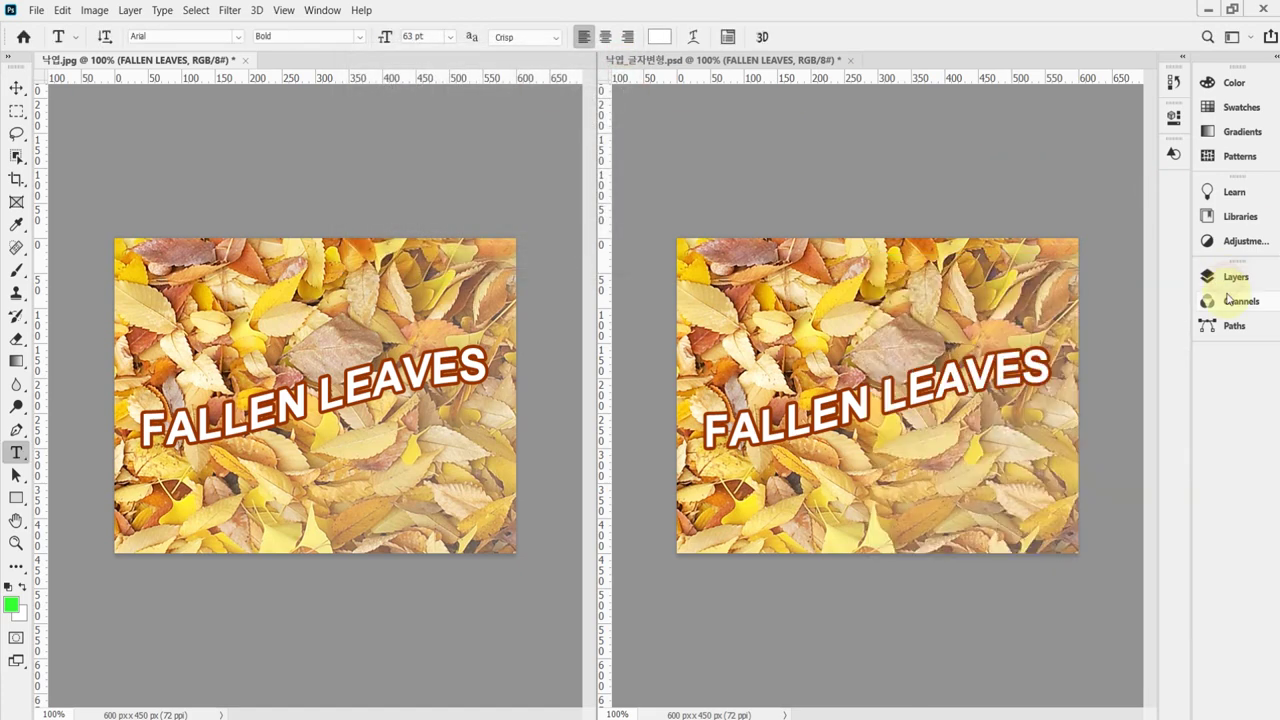